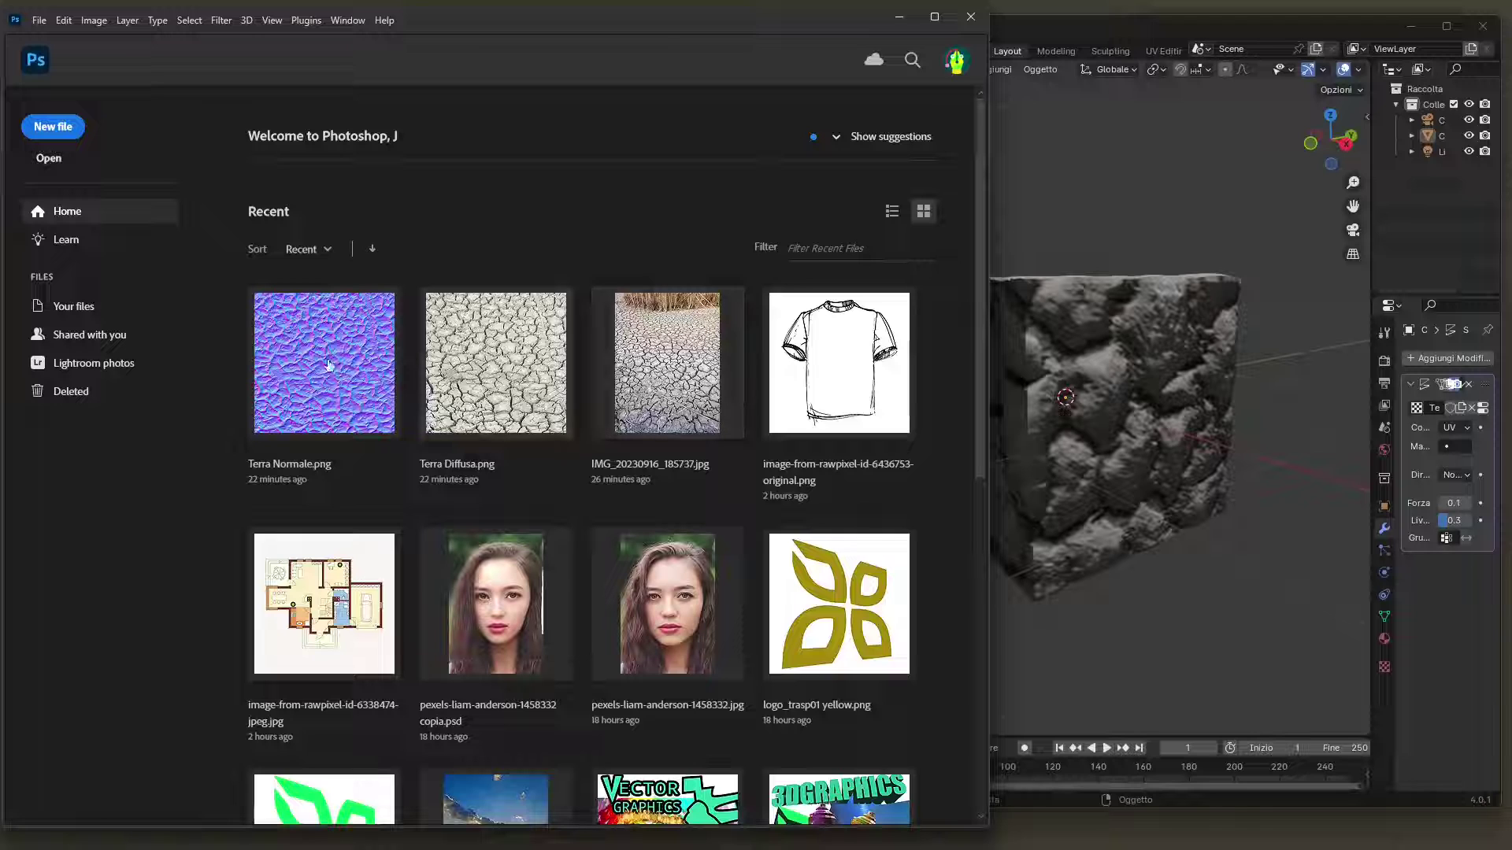
Return to Photoshop and open IMG_20230916_185737.jpg from the Home screen's recent files.
left_click(1083, 31)
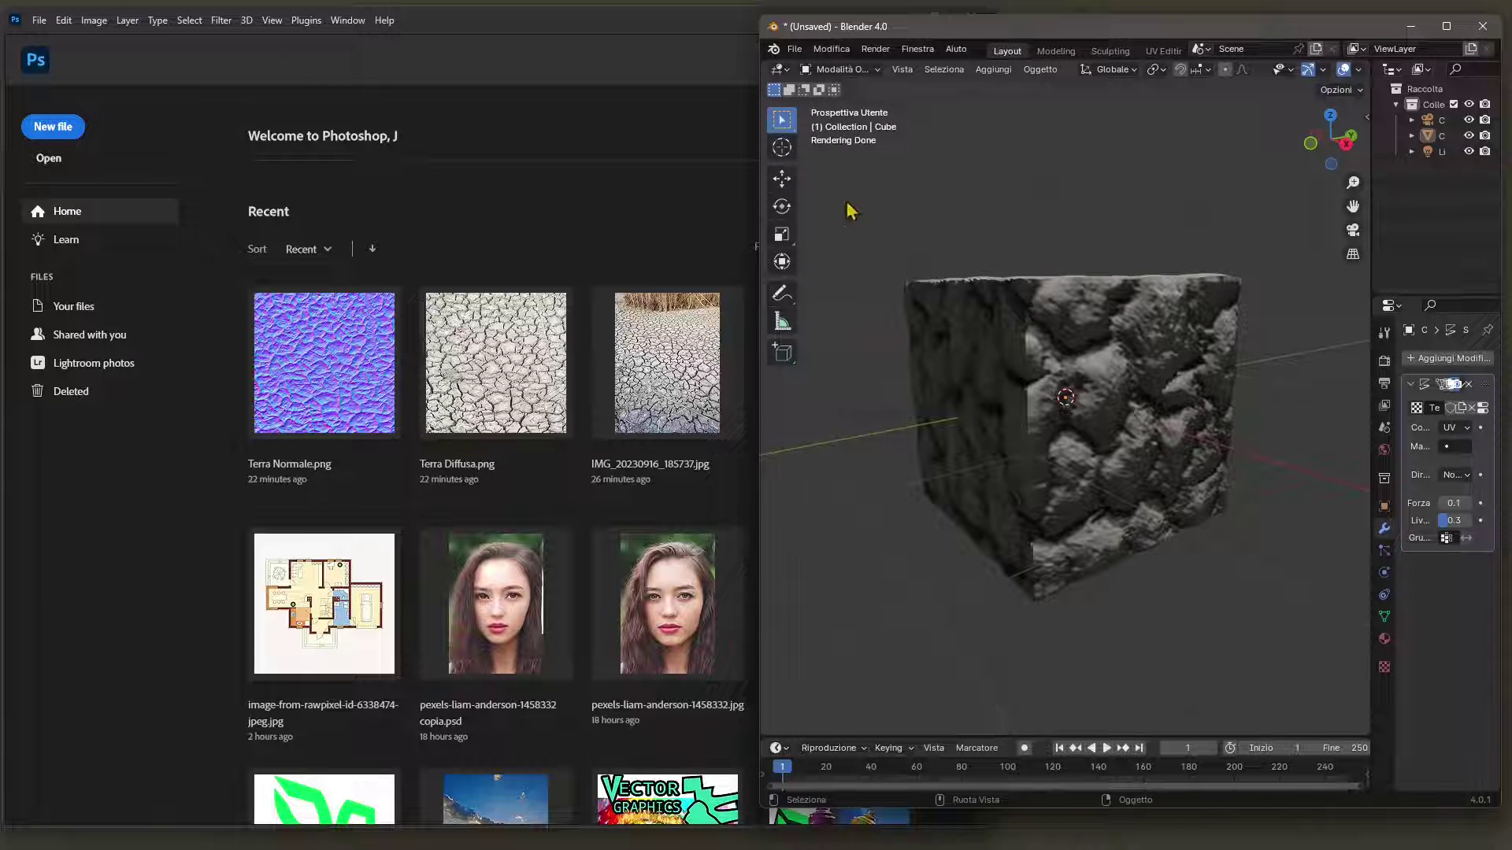
left_click(526, 25)
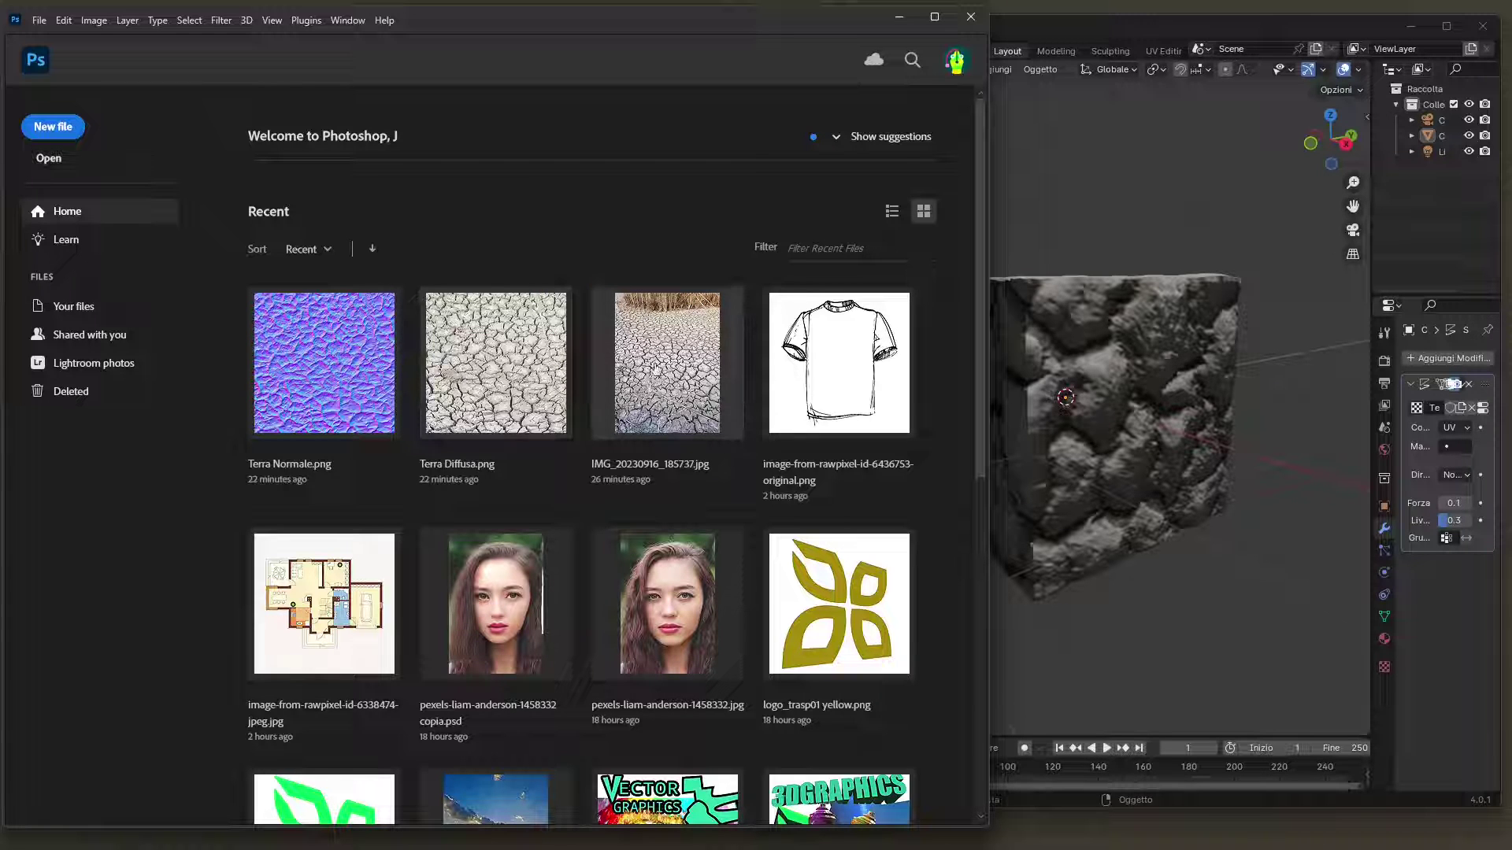
left_click(657, 360)
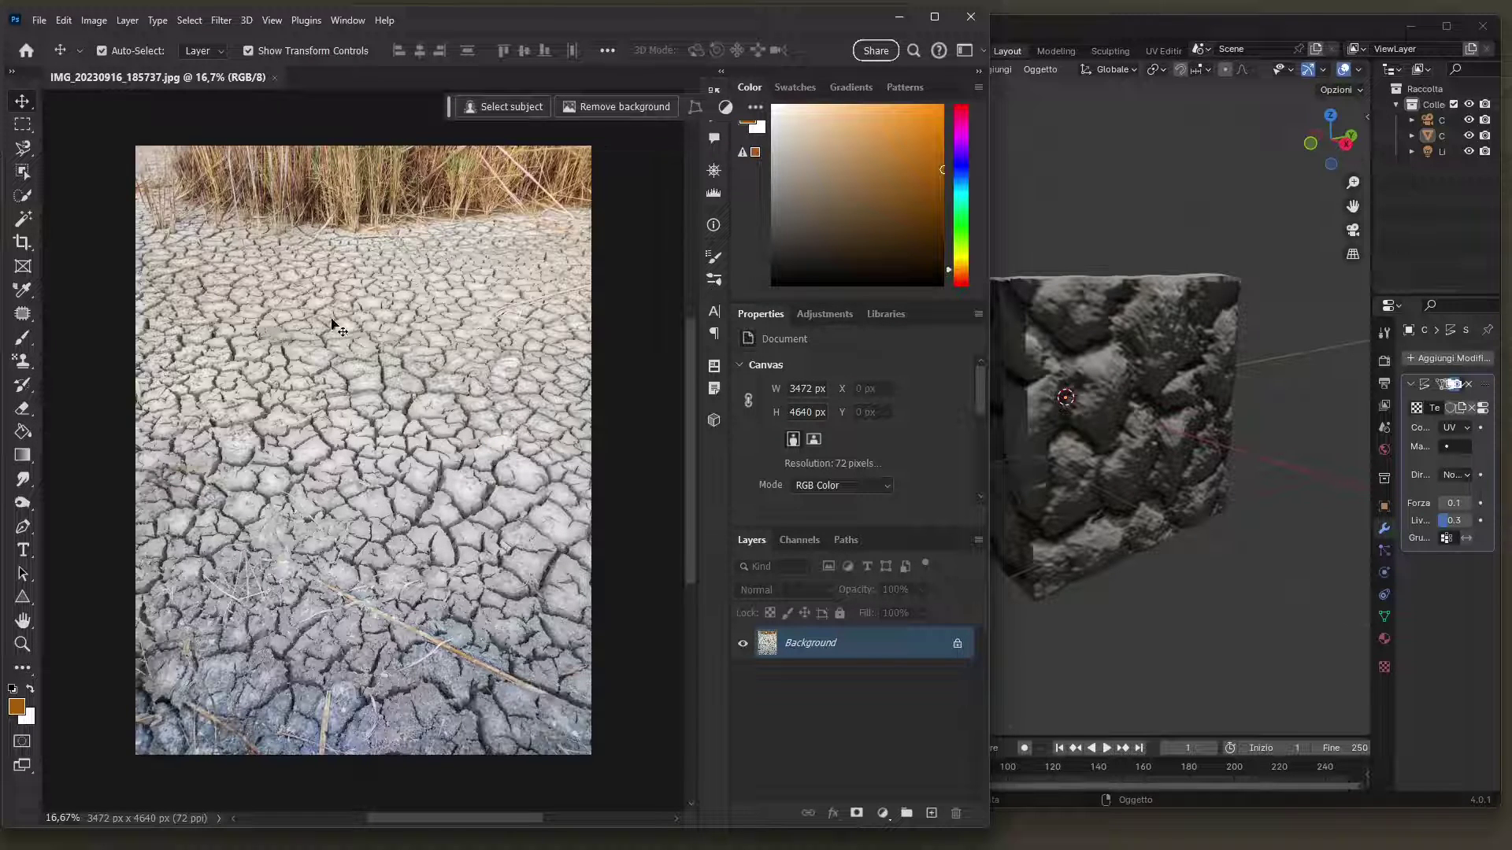
Convert the locked Background into an editable Layer 0 and maximize the Photoshop window.
left_click(64, 20)
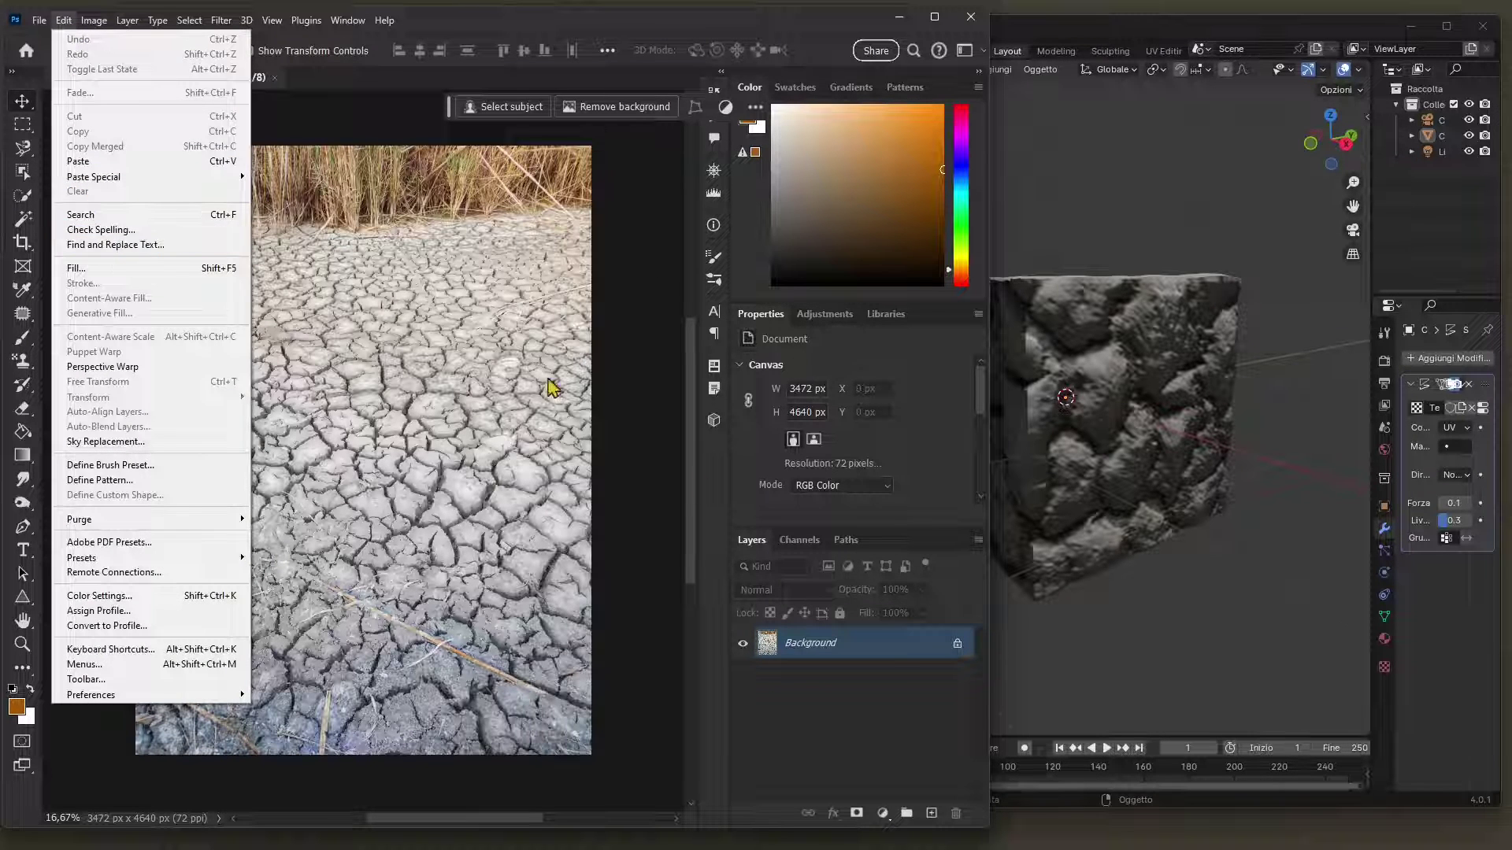
left_click(889, 648)
double_click(870, 644)
left_click(1007, 263)
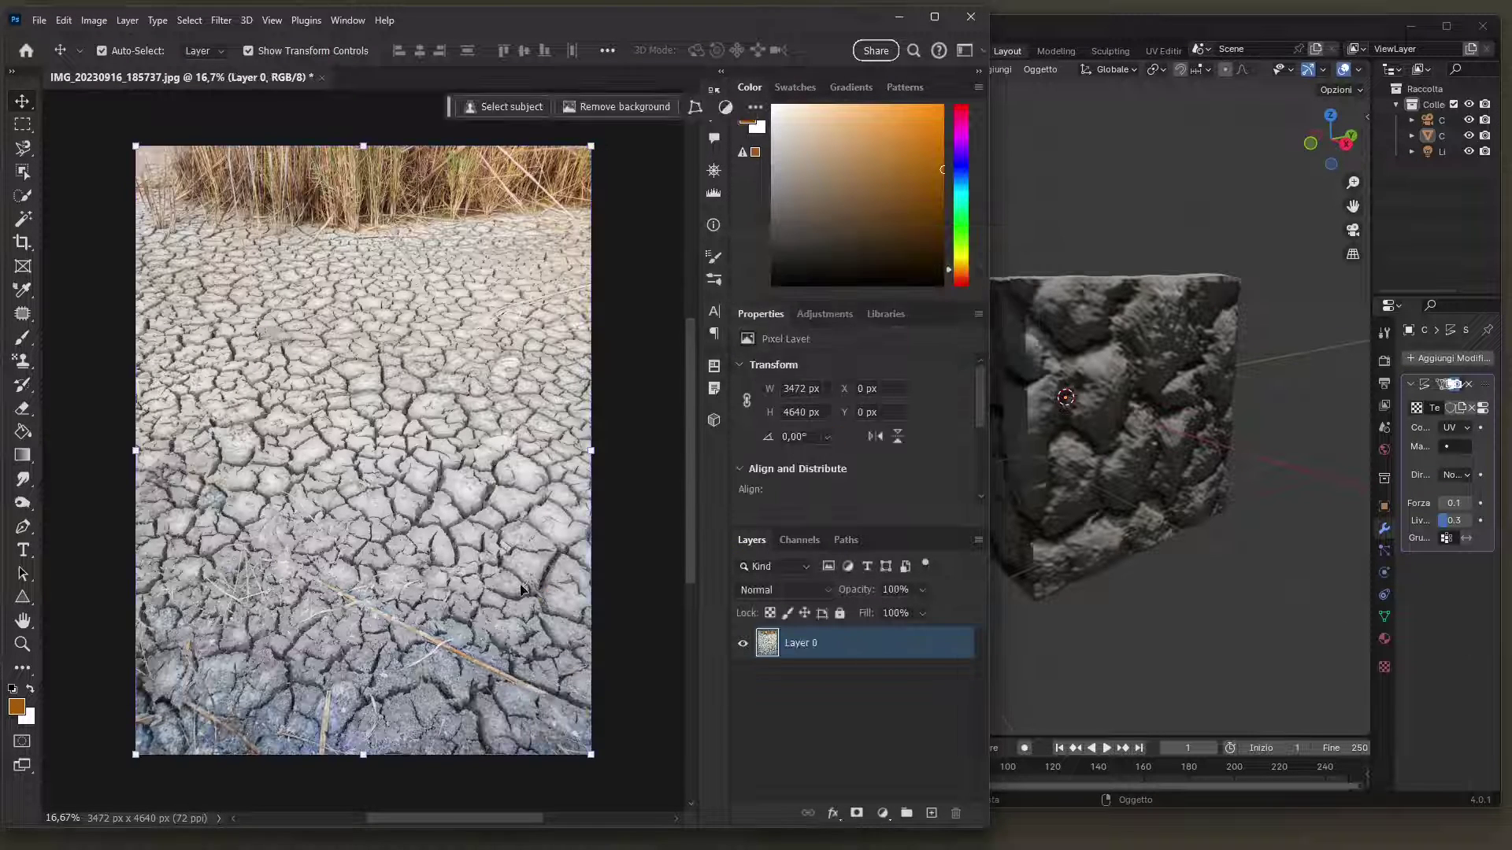
left_click(935, 17)
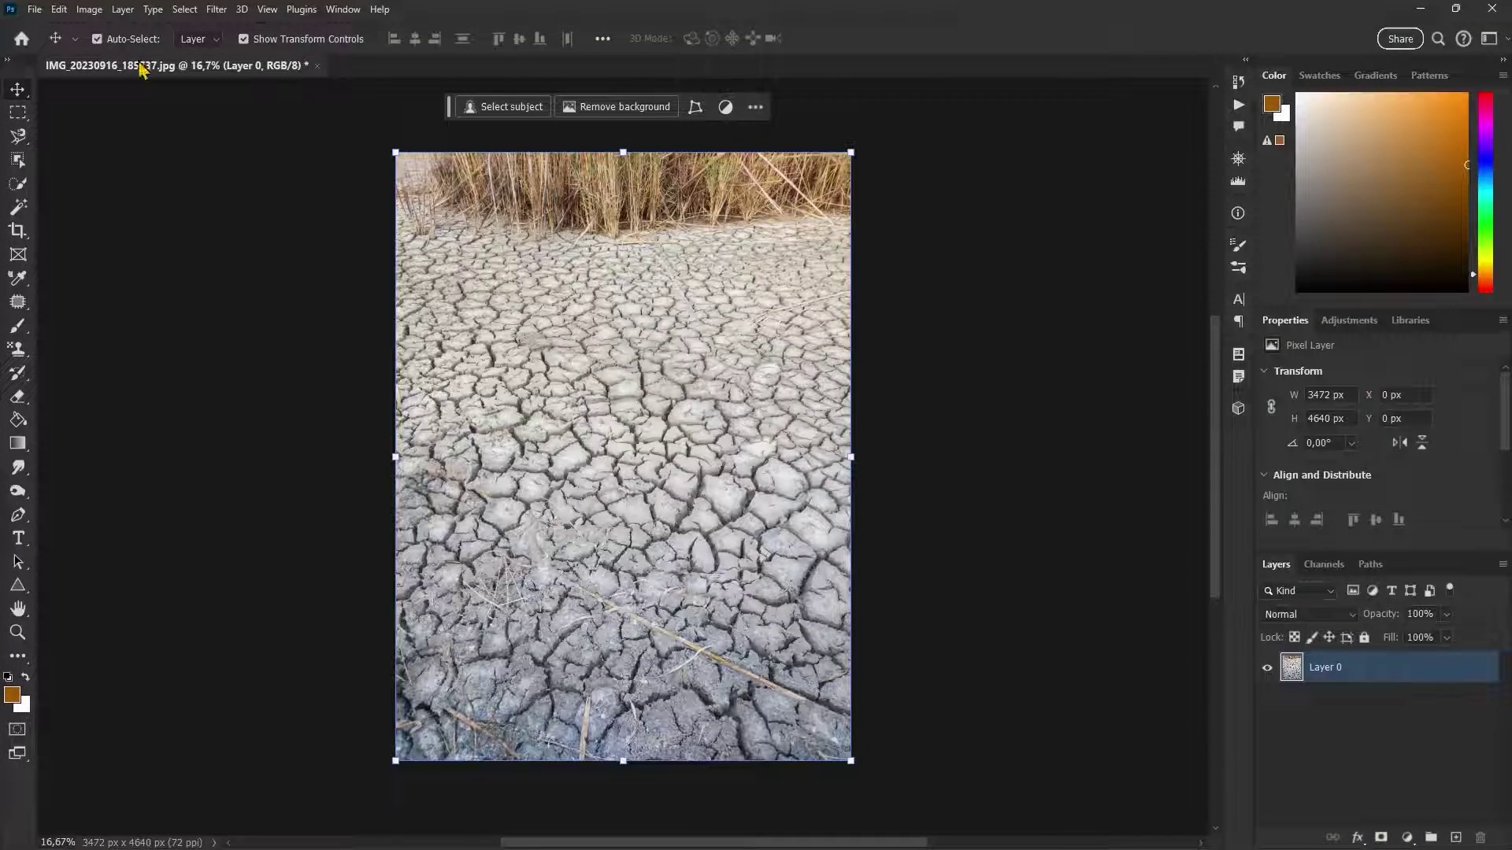
Start Edit > Perspective Warp on Layer 0.
left_click(60, 14)
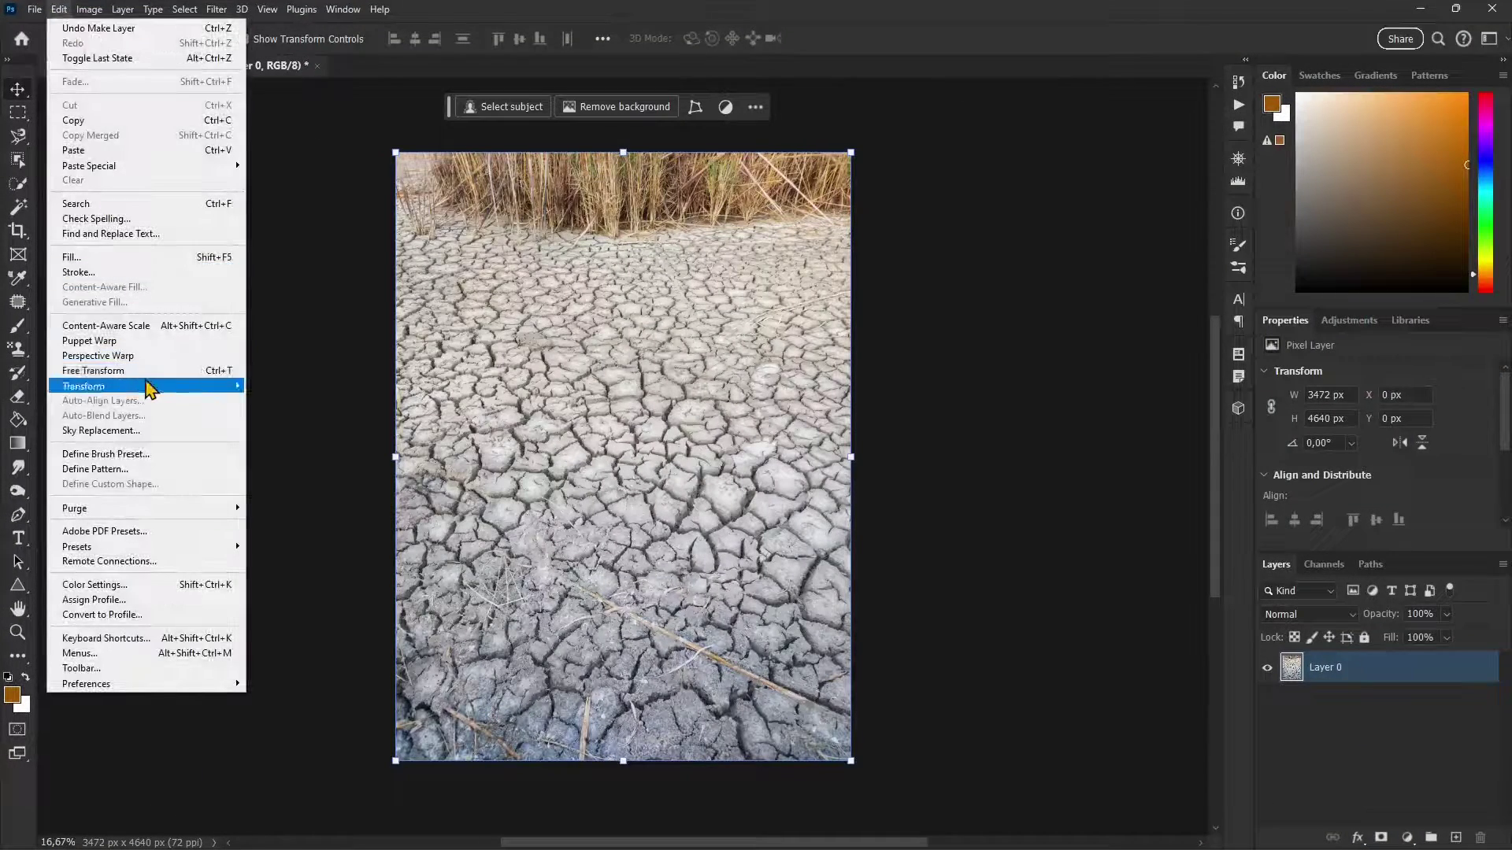
mouse_move(147, 386)
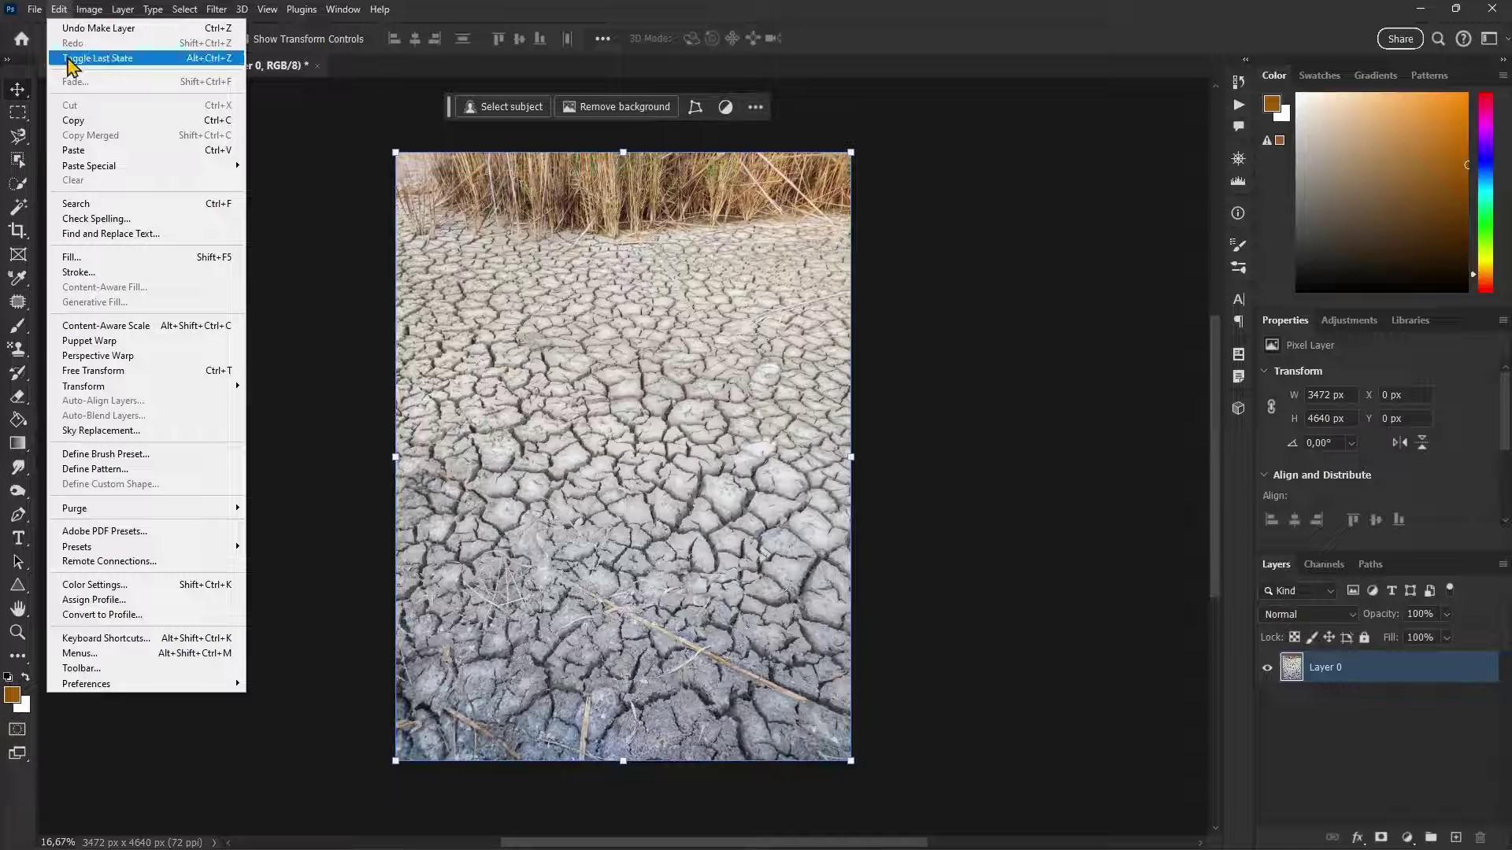
left_click(101, 356)
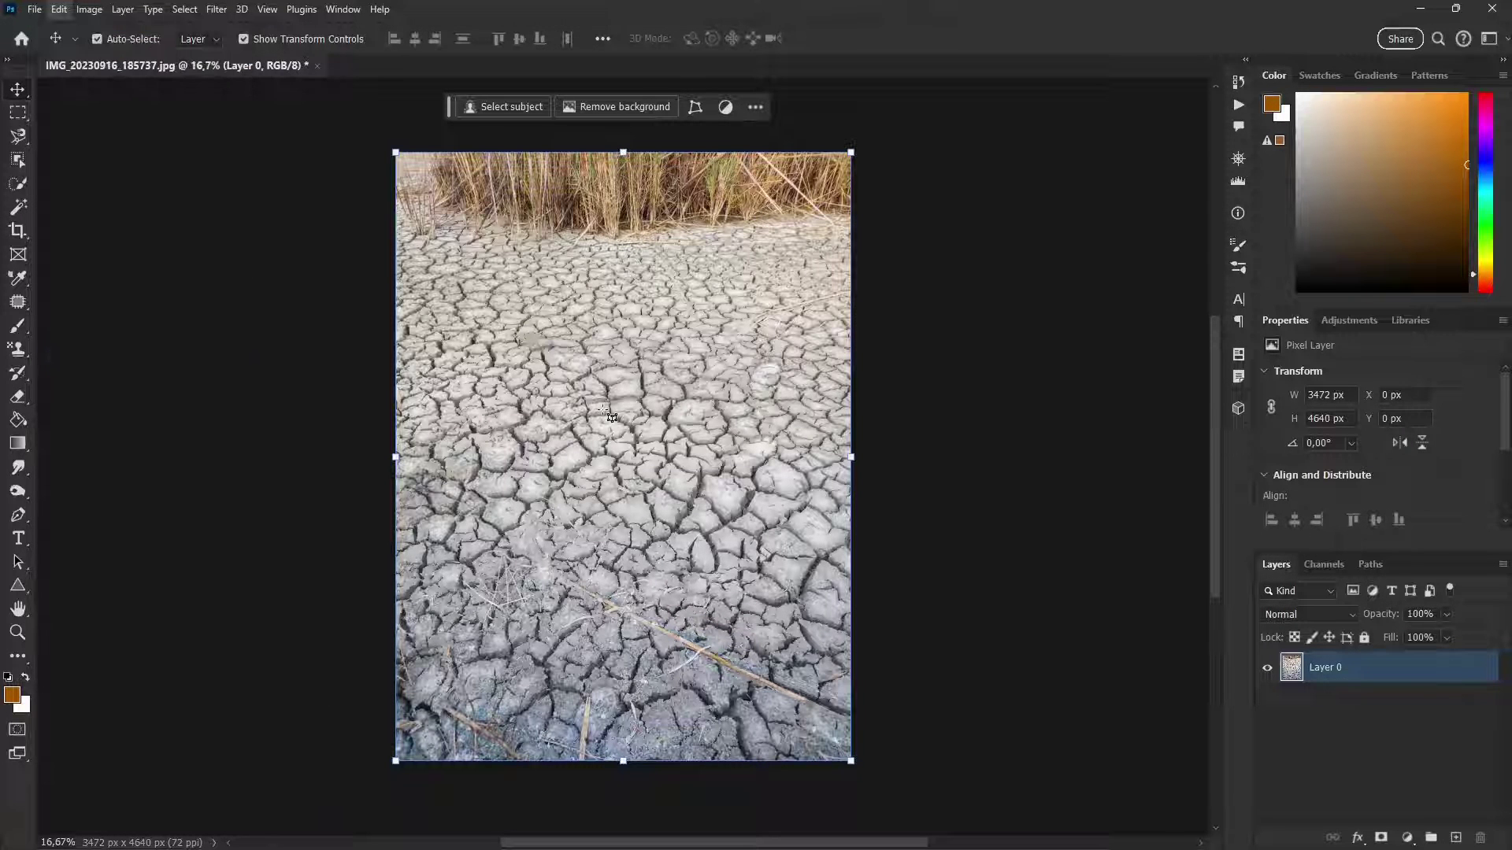
Fit the perspective warp quad over a trapezoid patch of the cracked ground.
left_click(517, 300)
left_click_drag(615, 422, 778, 527)
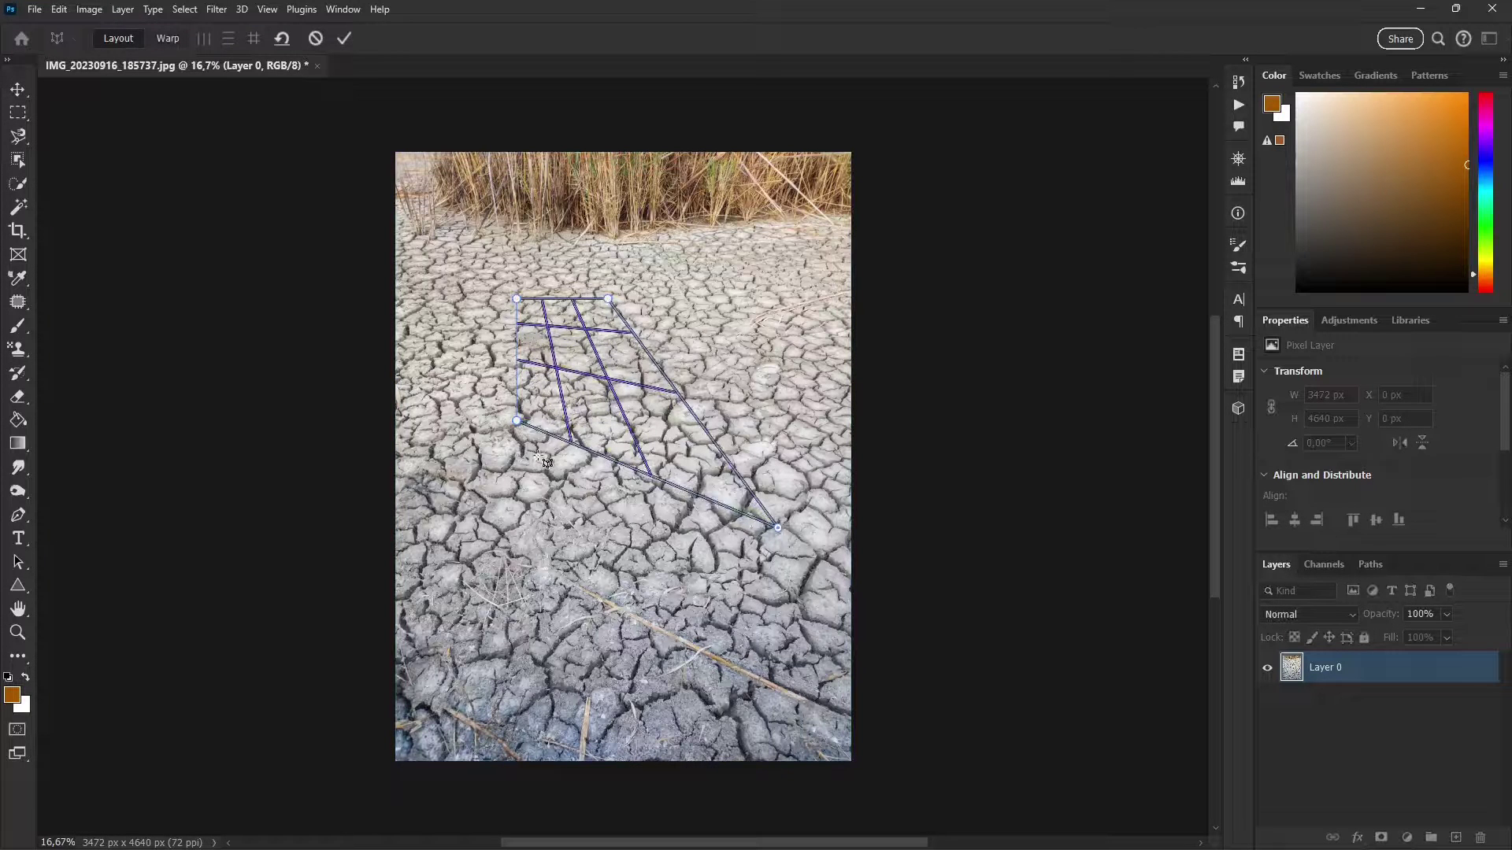
left_click_drag(518, 423, 472, 510)
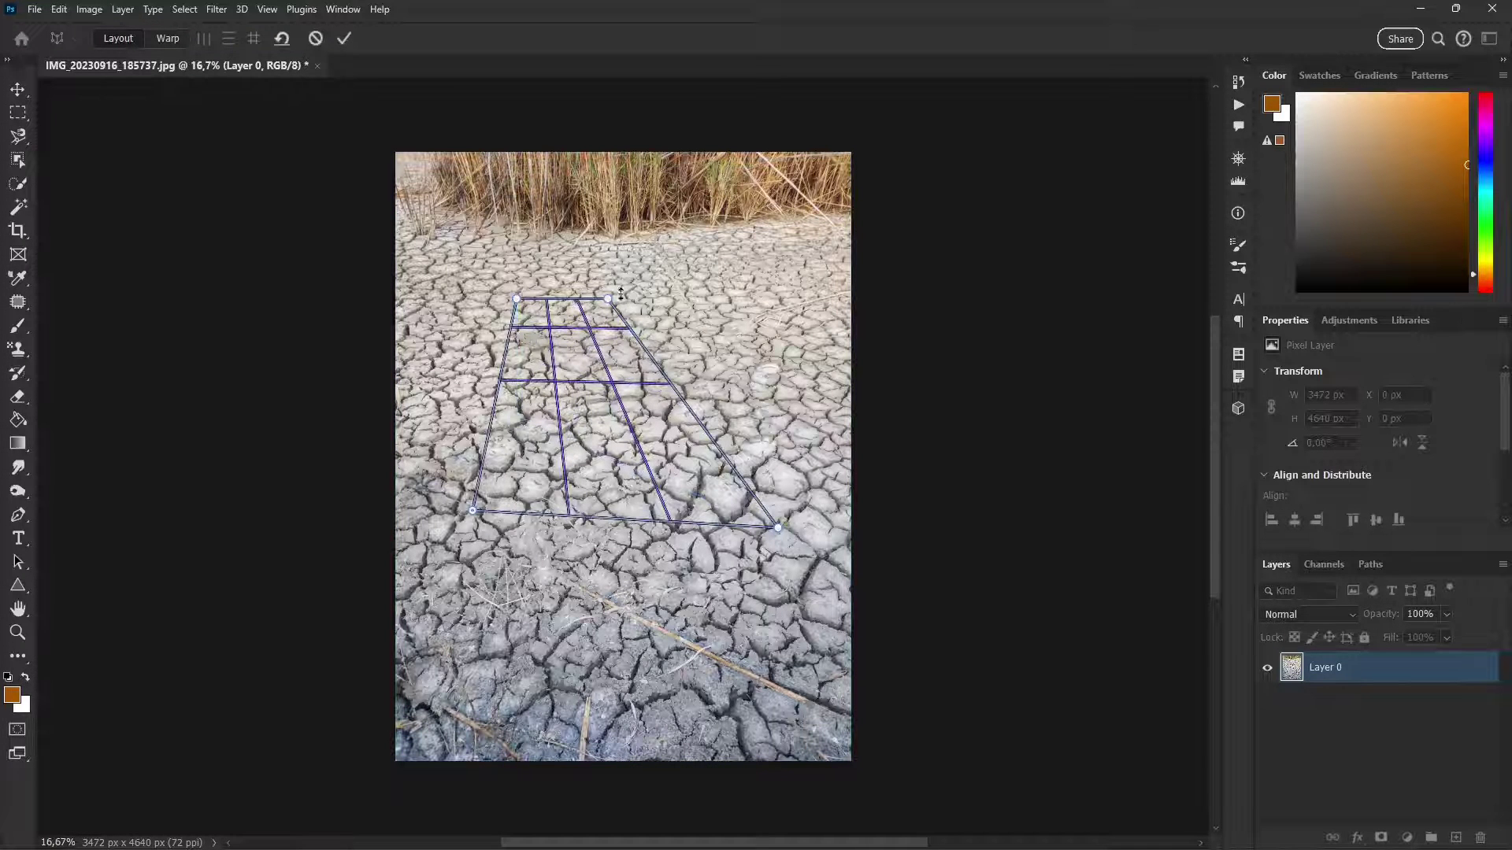
left_click_drag(621, 293, 706, 295)
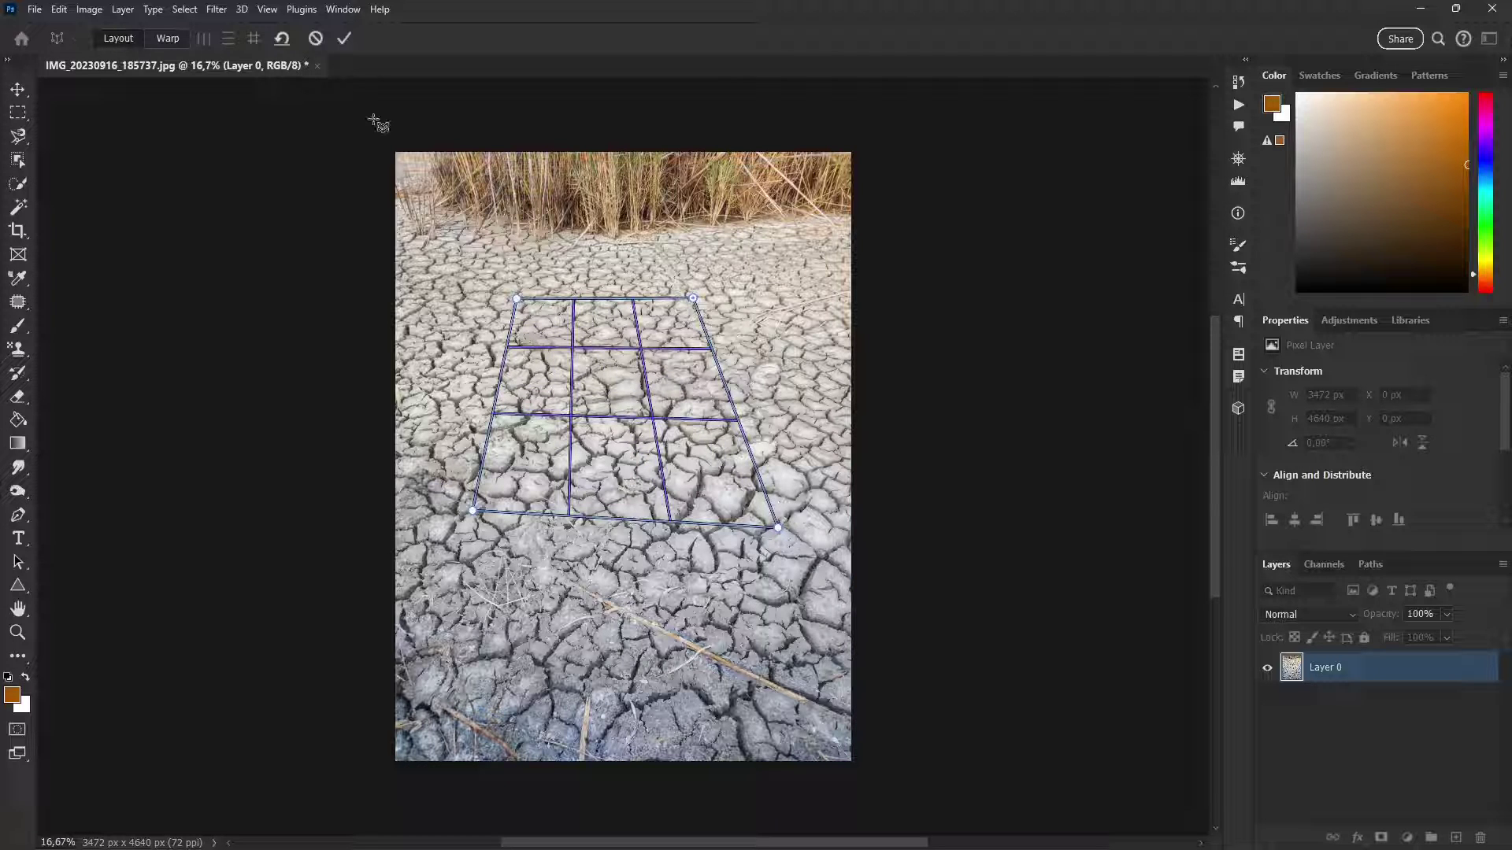
left_click_drag(476, 514, 479, 530)
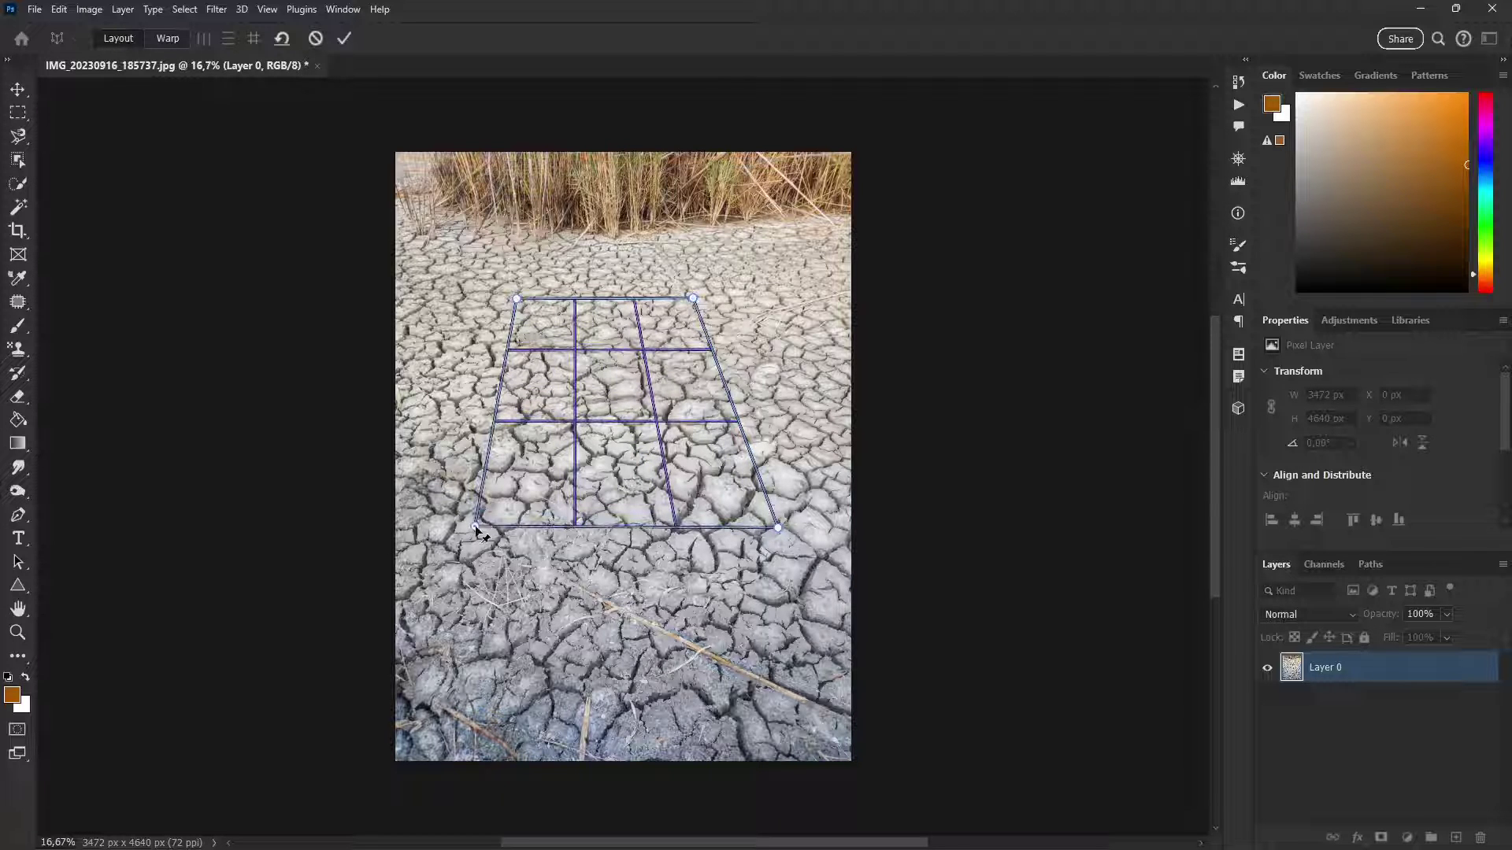
Straighten the quad into a rectangle and commit the warp, flattening the ground.
left_click(176, 43)
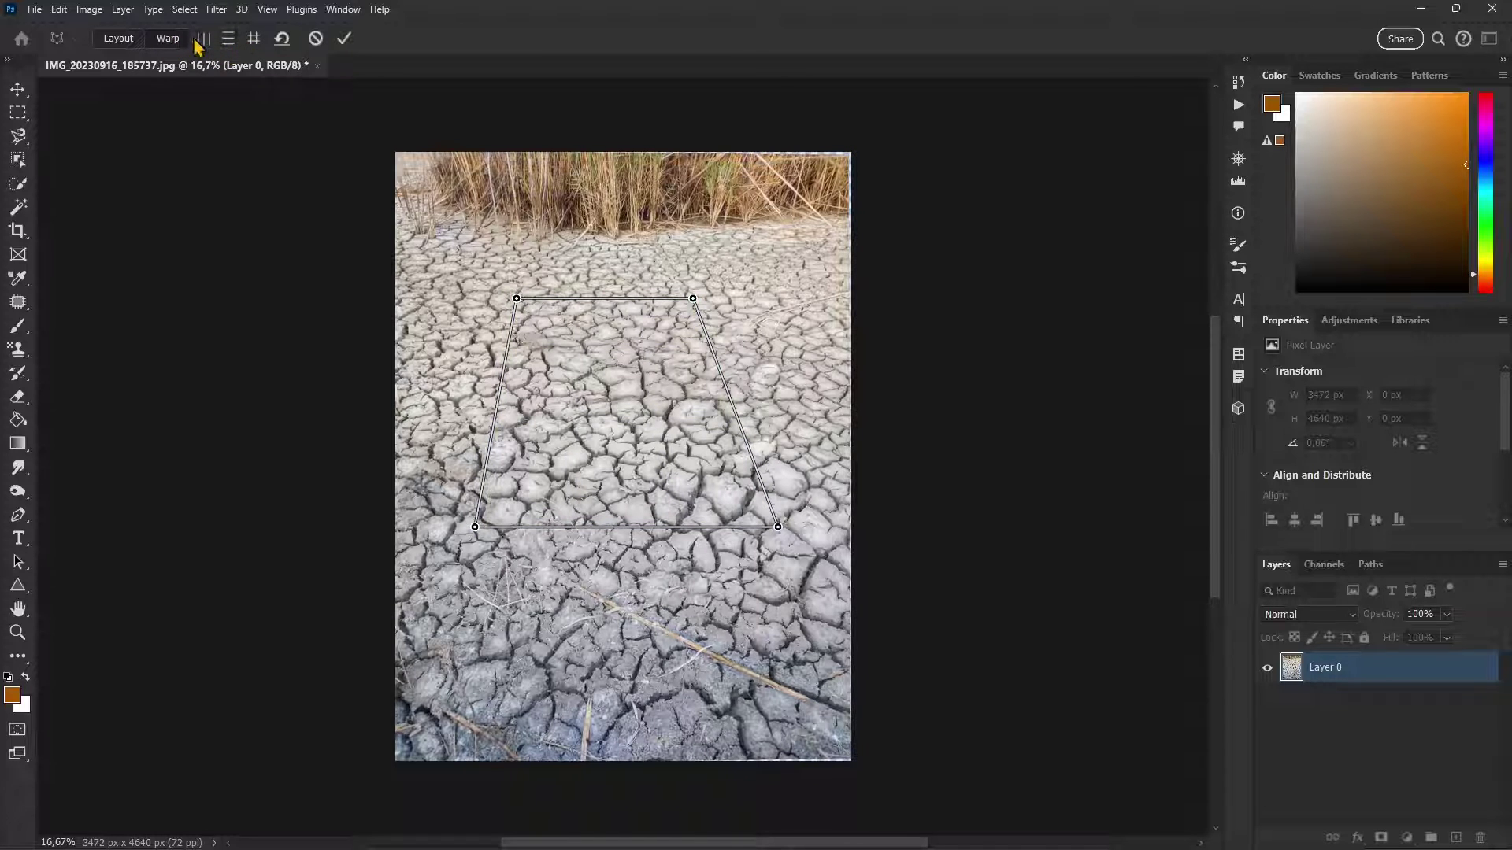
left_click(204, 39)
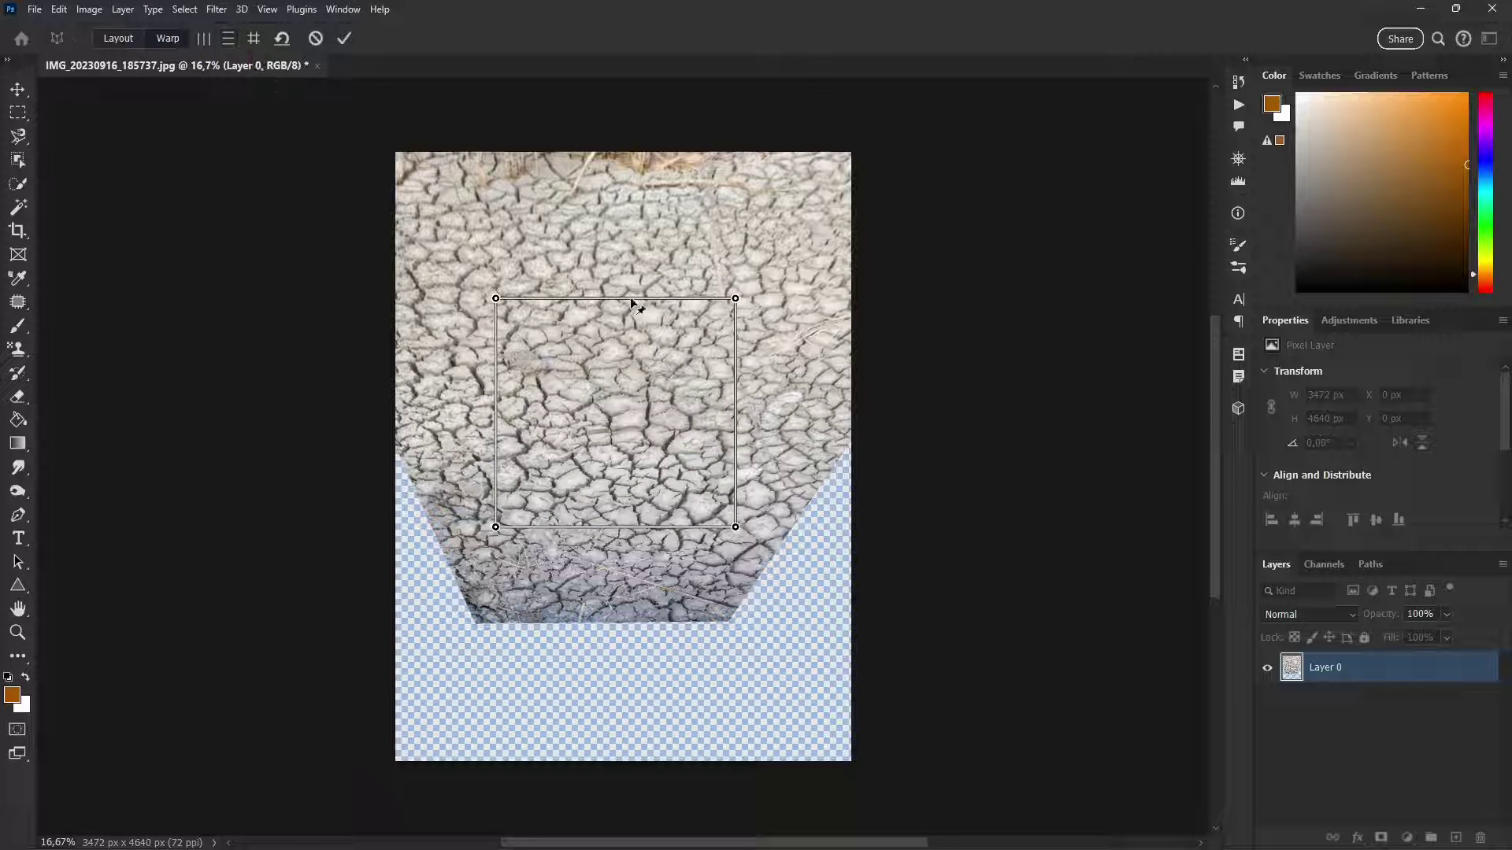
left_click(345, 38)
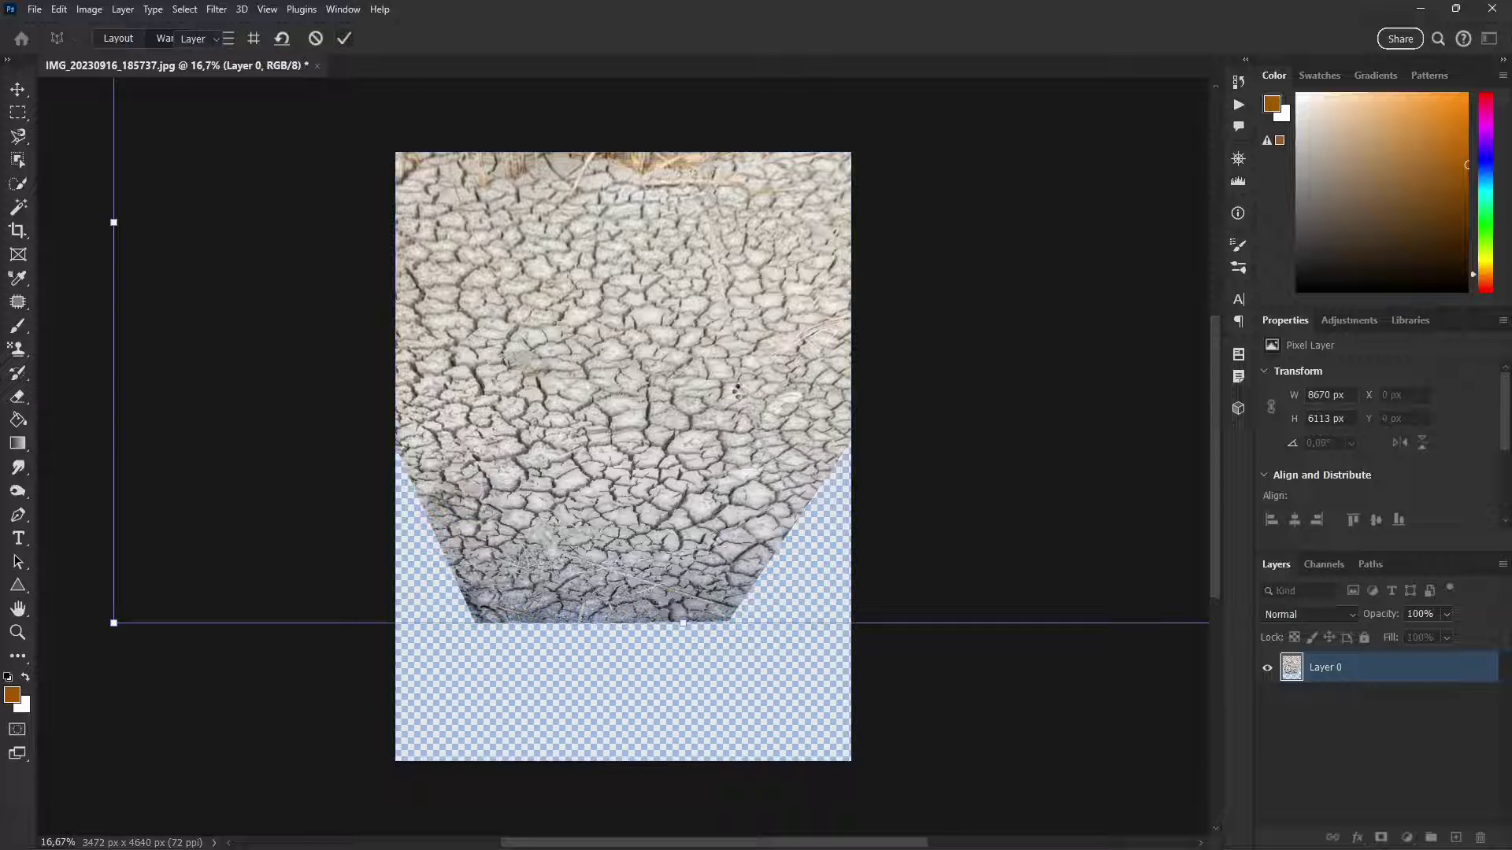
left_click(18, 230)
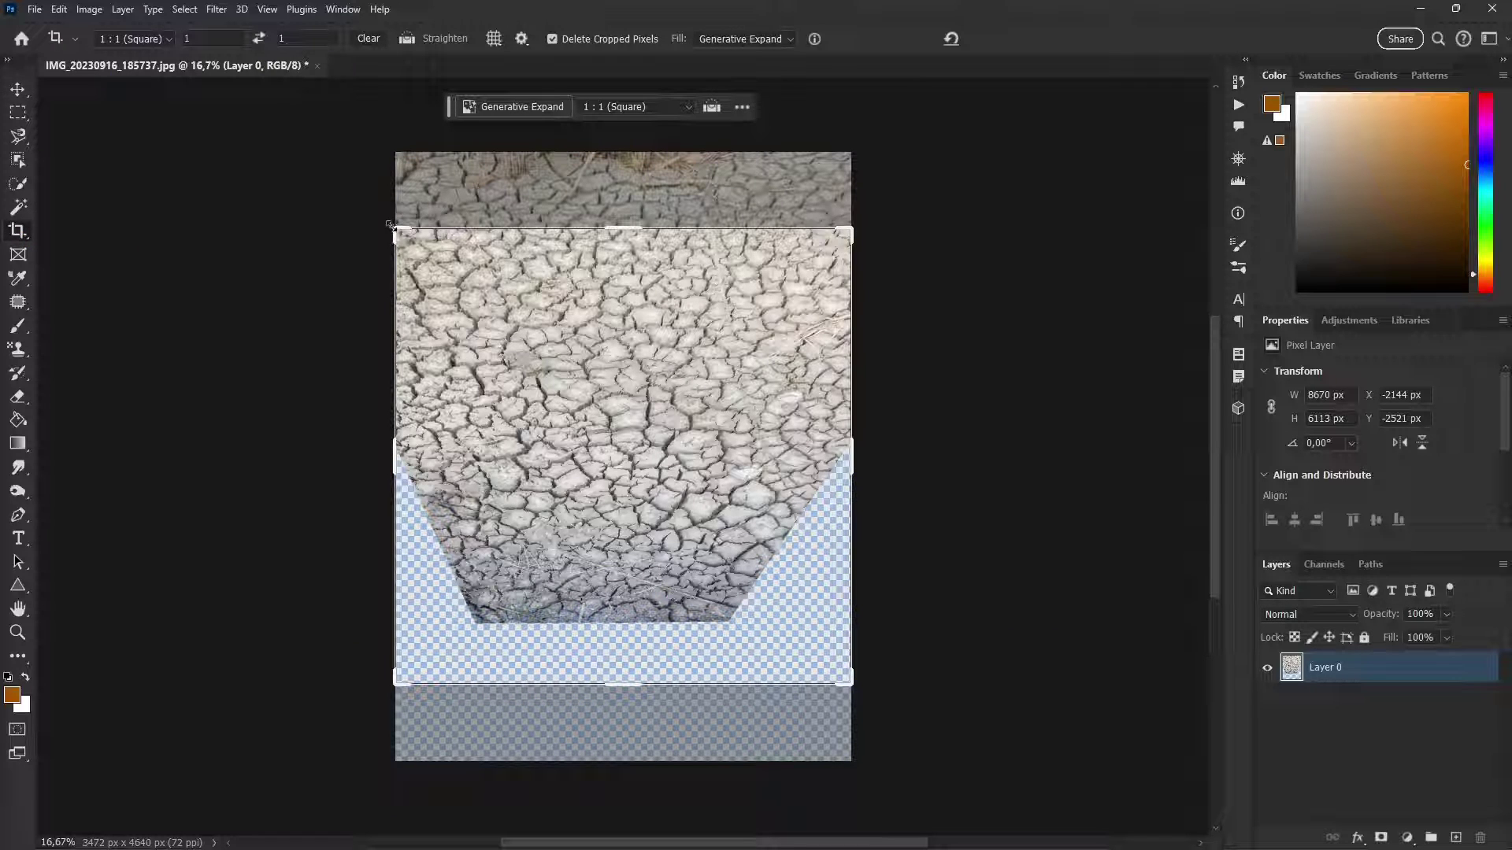
Crop the warped ground to a 1768 × 1769 px square, then undo back to the 3472 × 4640 px original.
left_click_drag(390, 231, 432, 262)
left_click_drag(823, 654, 728, 575)
left_click_drag(641, 506, 600, 530)
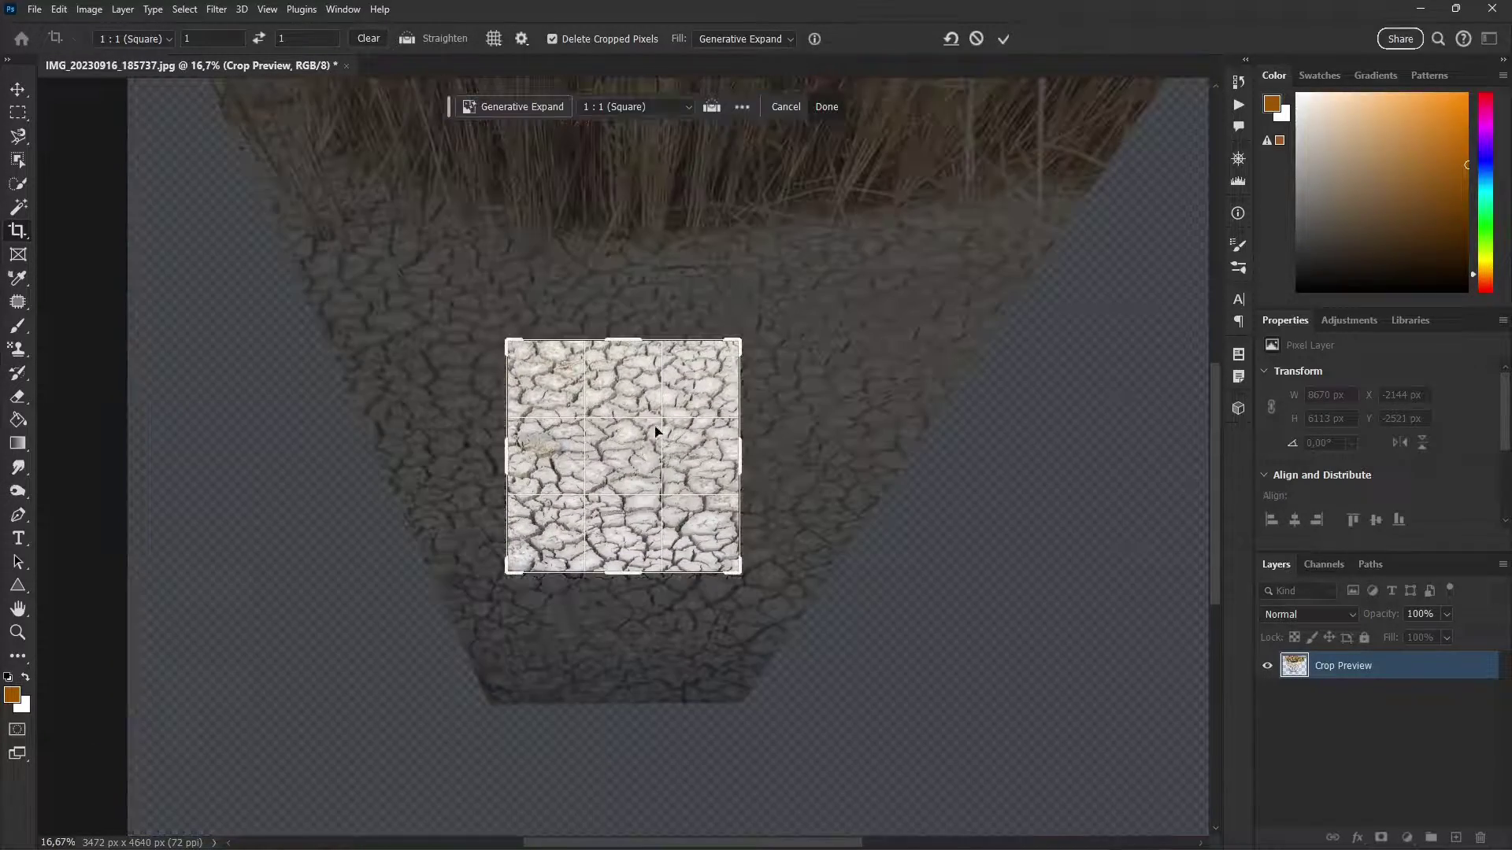
left_click(1003, 39)
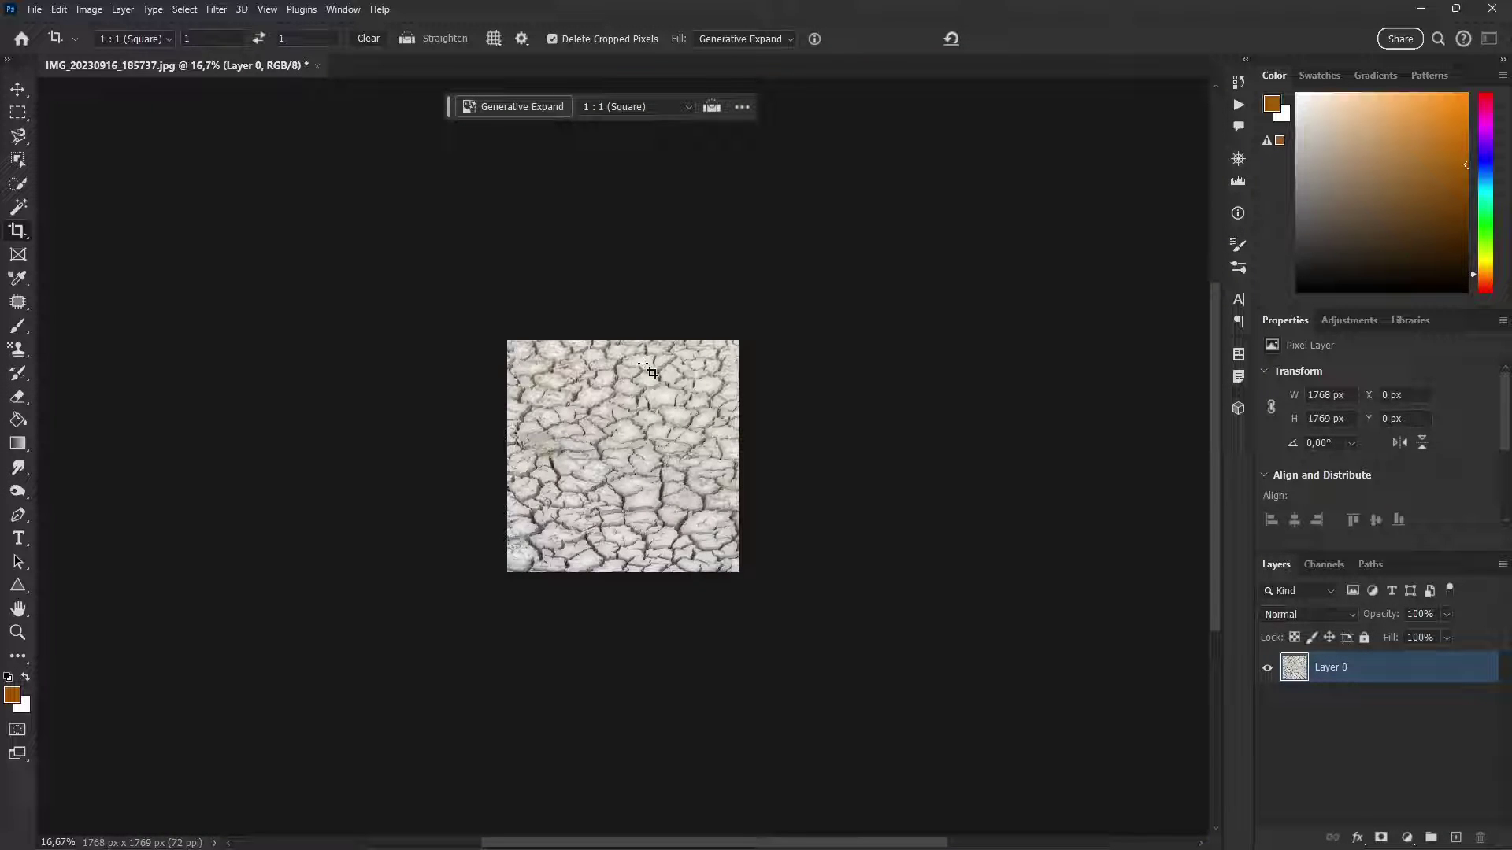
key("ctrl+z")
key("ctrl+z")
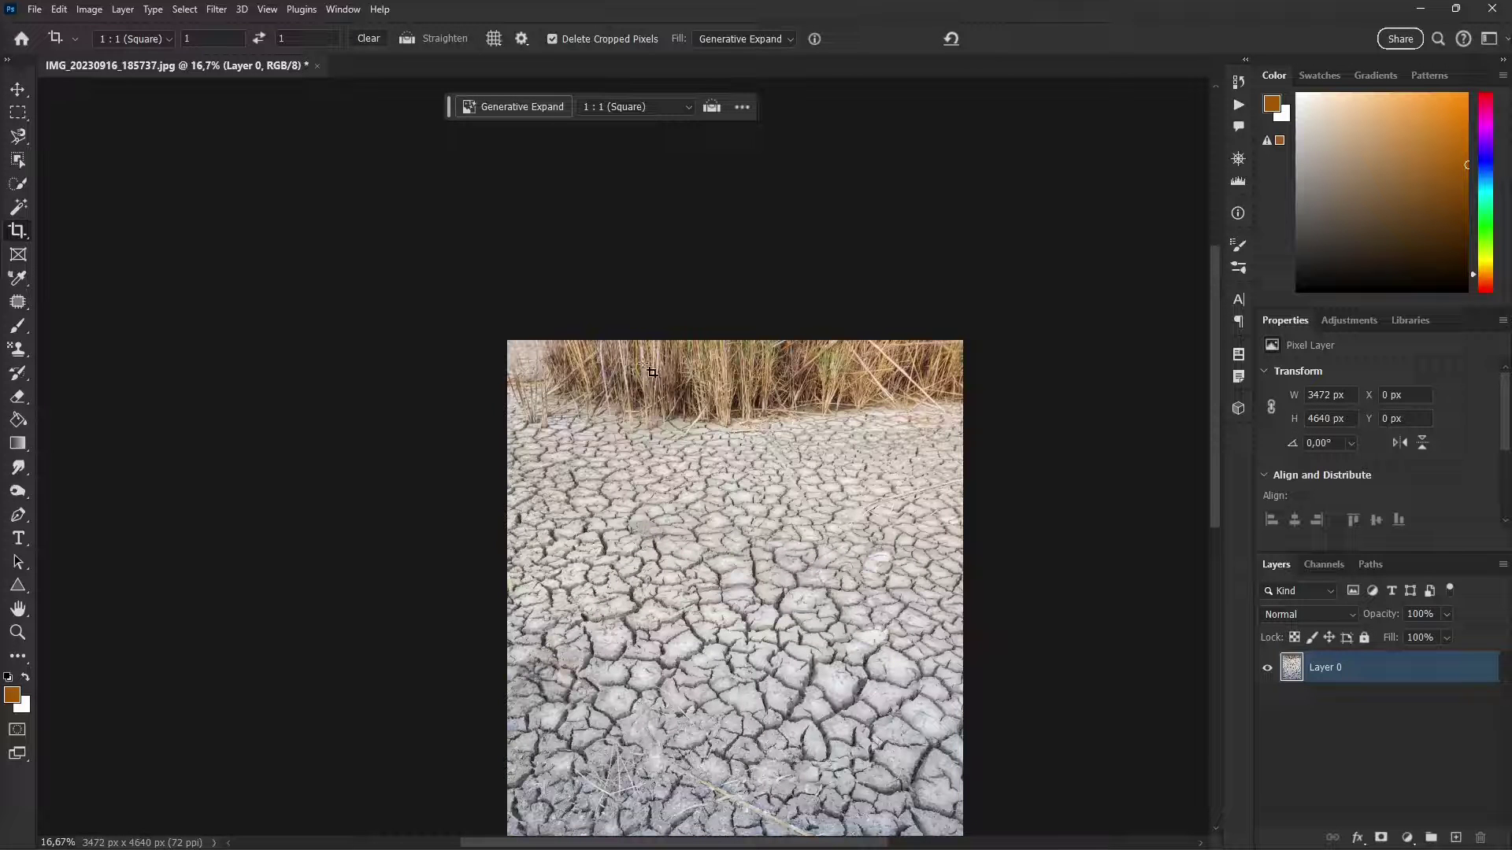
Perspective-crop a four-corner patch of cracked ground into a flat top-down texture.
left_click(27, 243)
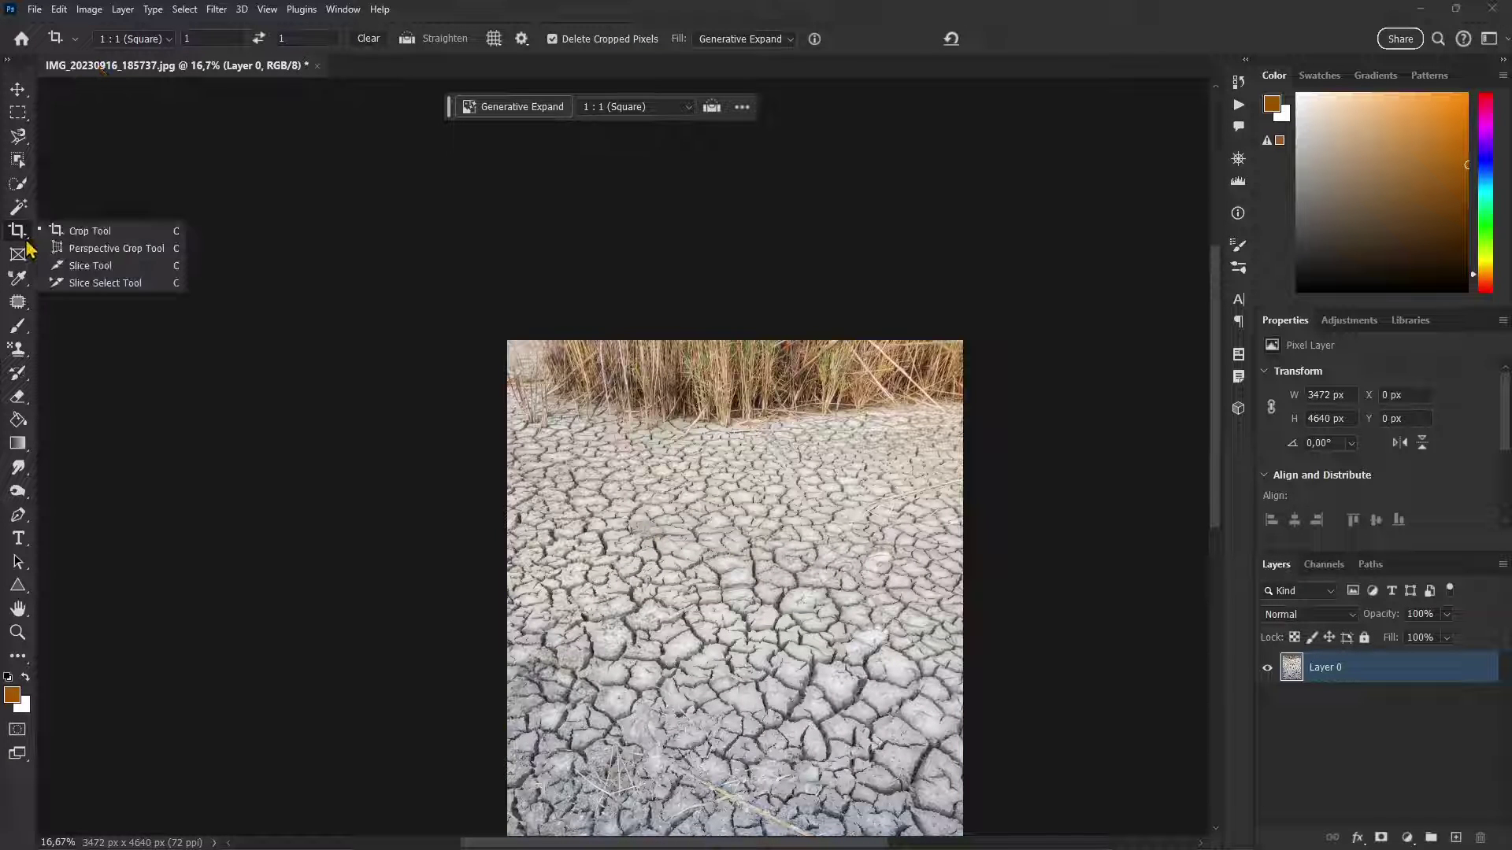
left_click(114, 249)
left_click(636, 483)
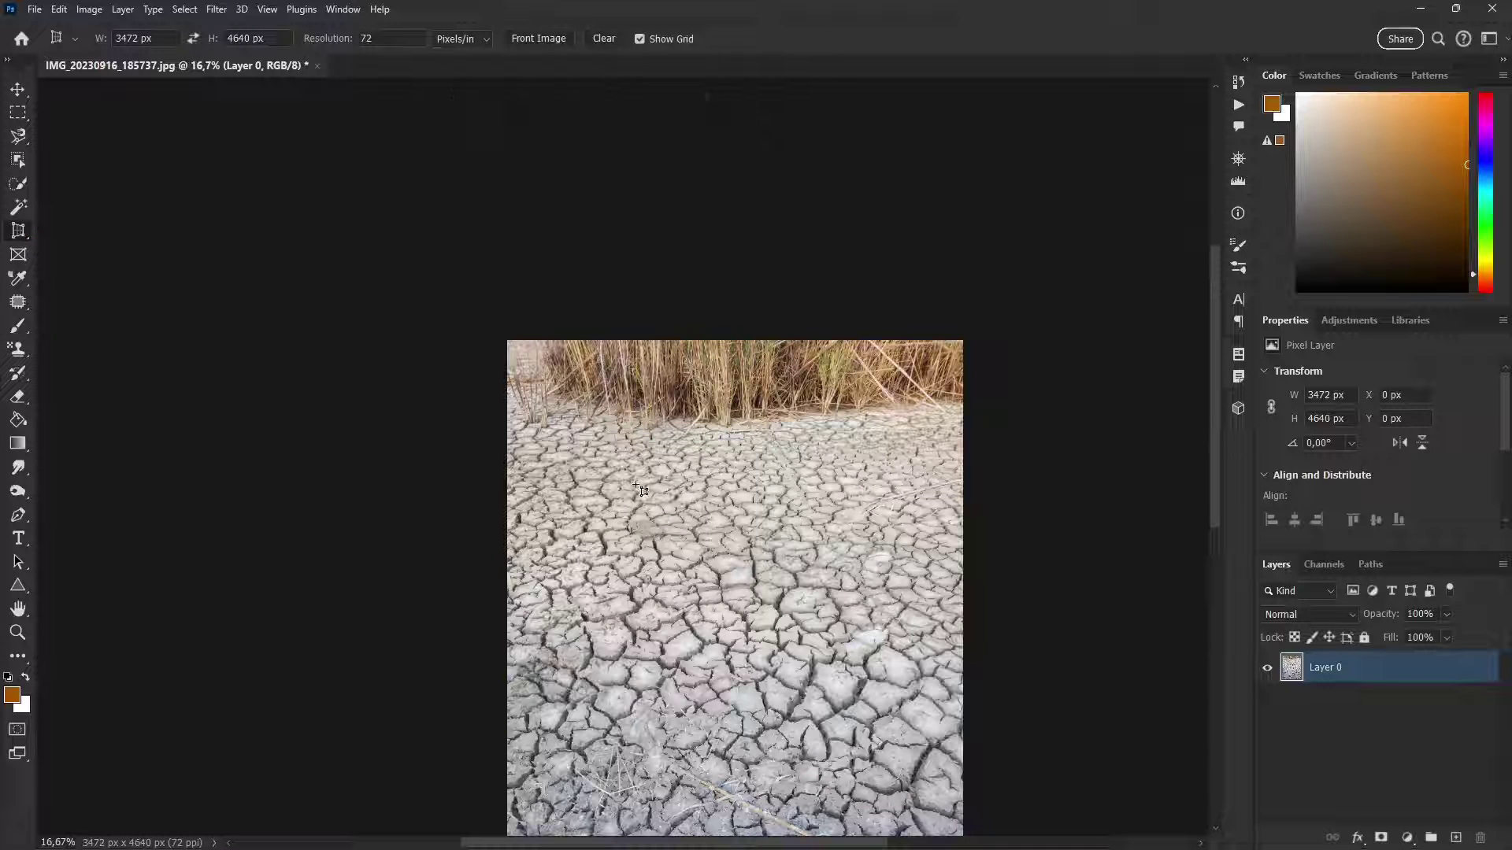
left_click(813, 483)
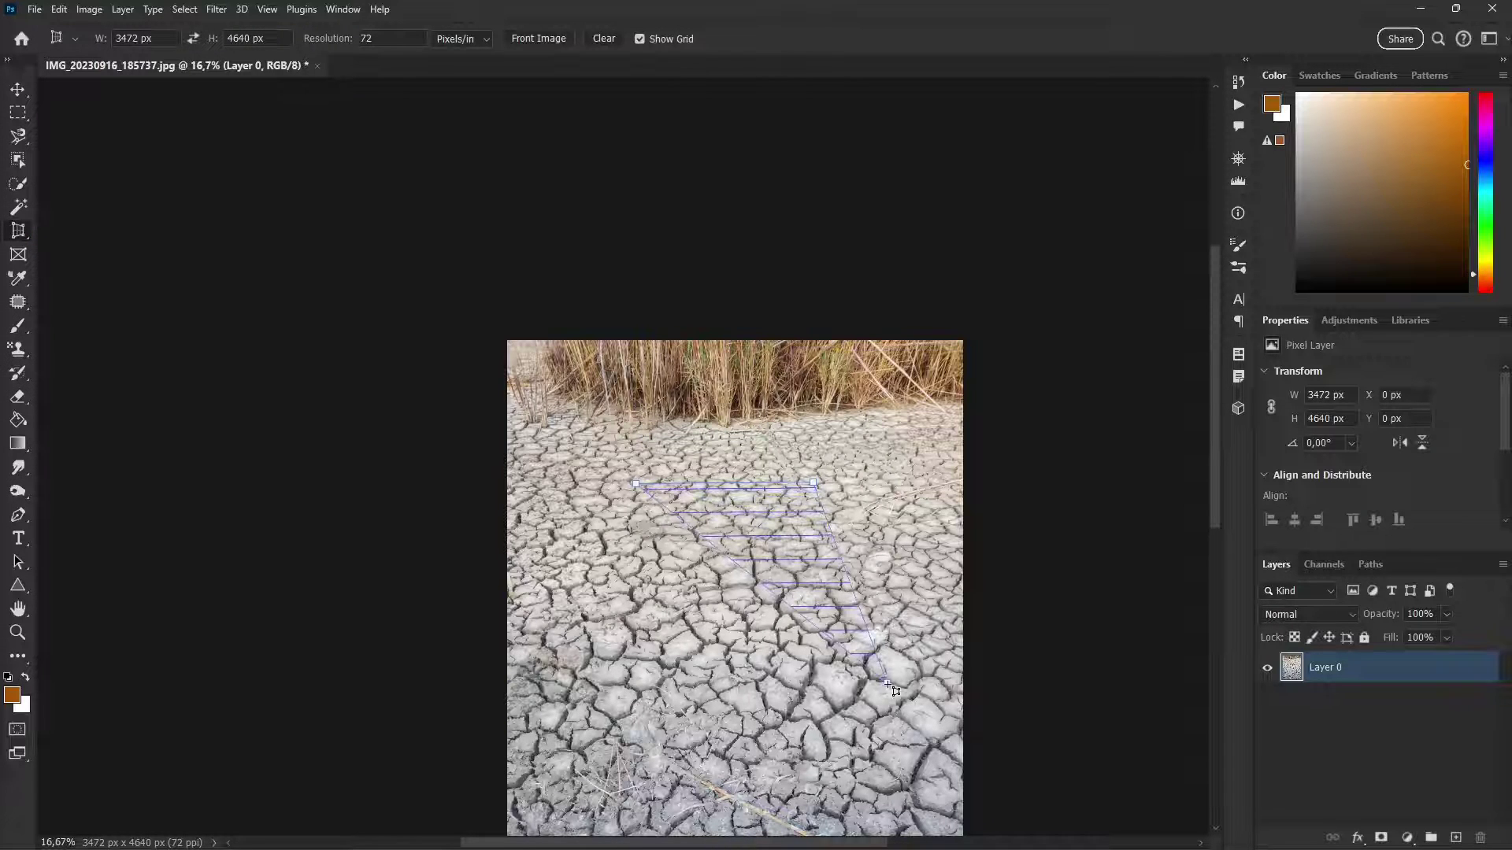
left_click(888, 682)
left_click(593, 681)
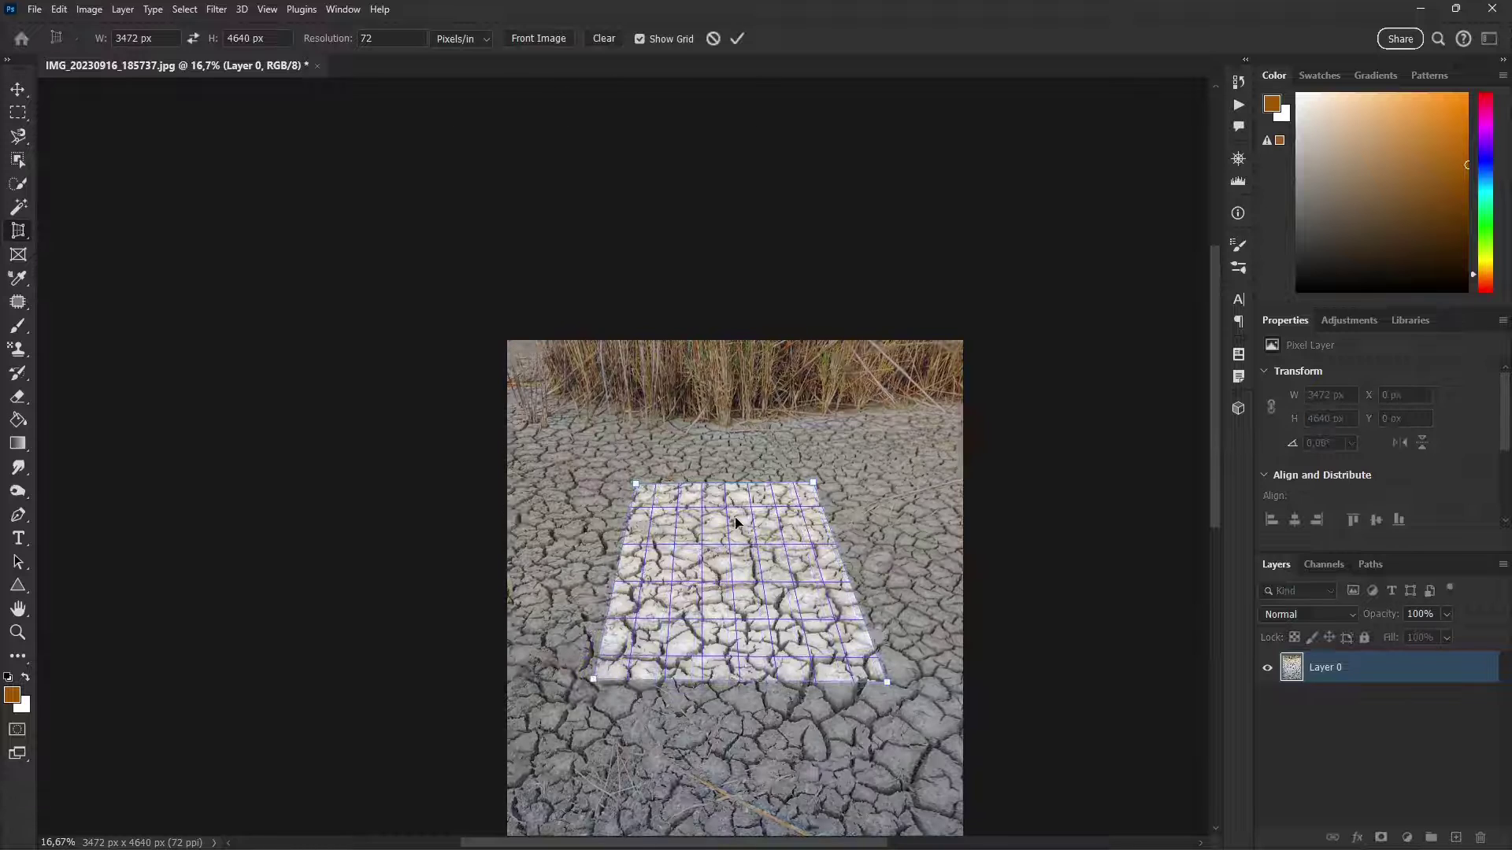
left_click(739, 41)
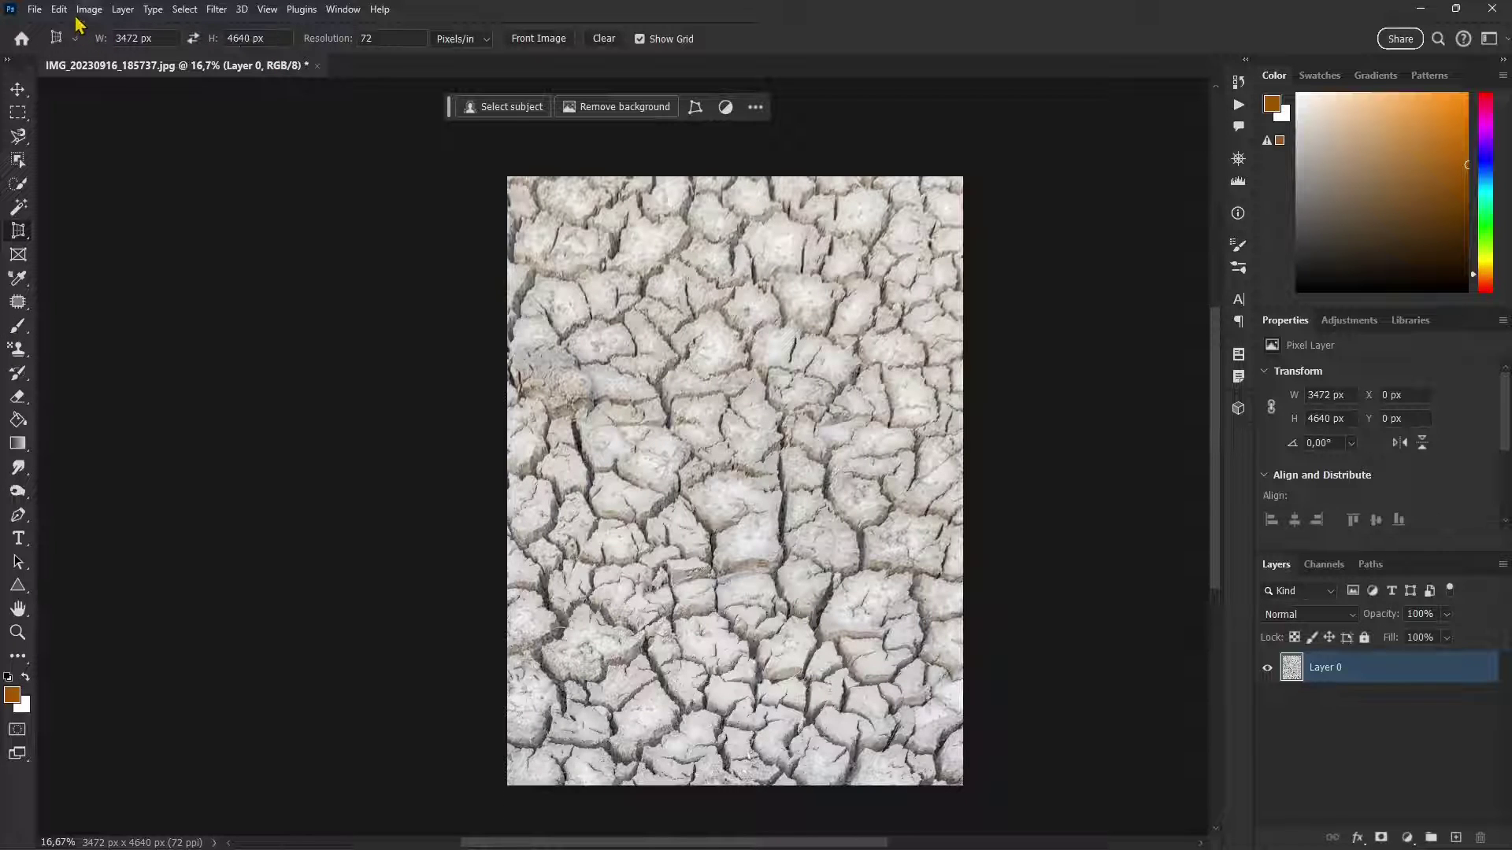
Free-transform the cropped texture to squash its height down from the top.
left_click(695, 106)
left_click_drag(738, 171, 736, 320)
left_click(897, 40)
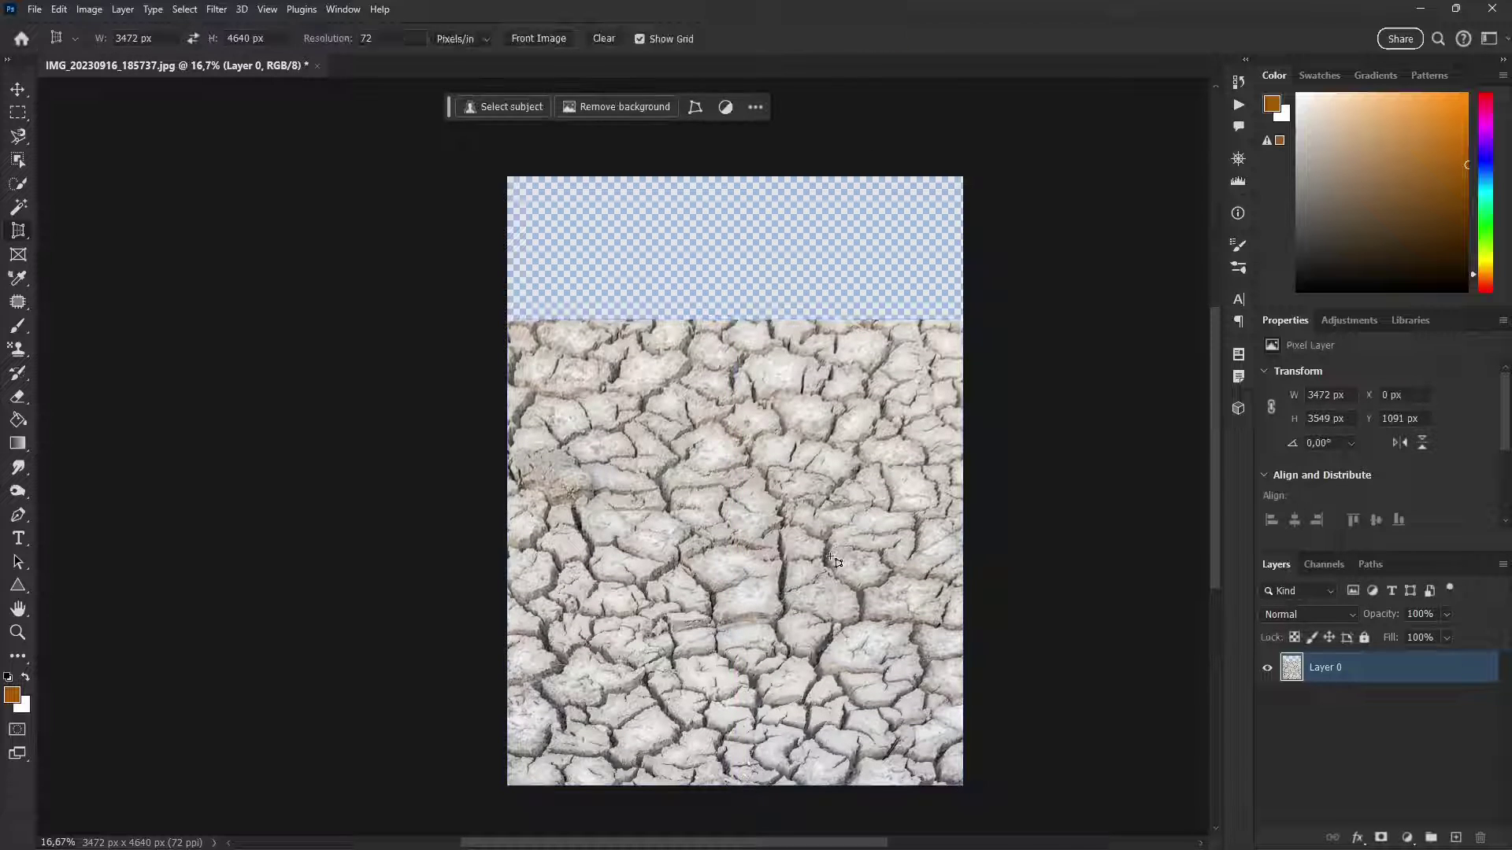
scroll(791, 520, "down", 3)
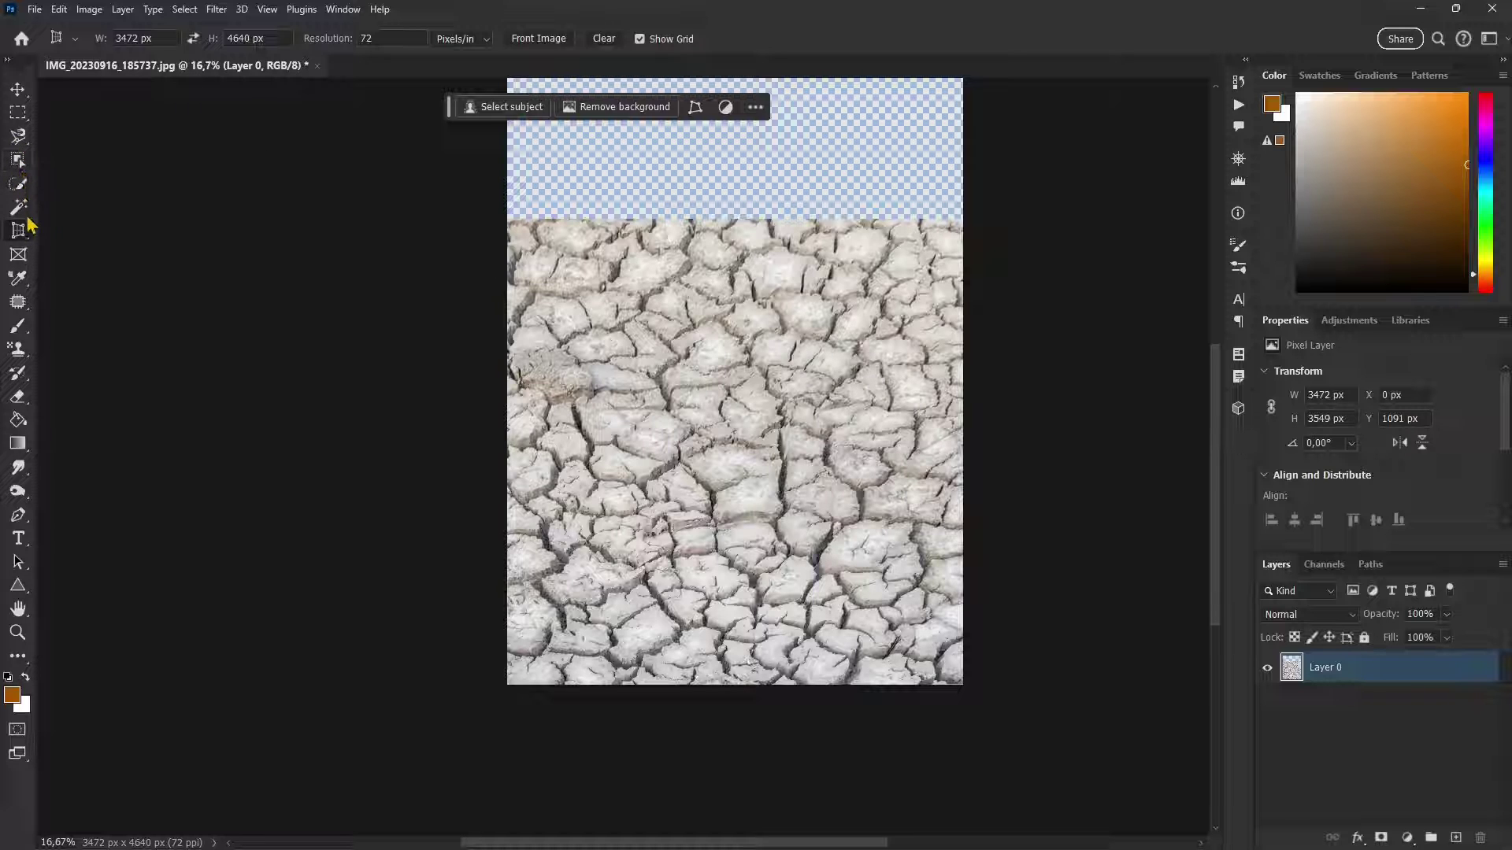
Square-crop the texture to 3472 × 3471 px, removing the transparent strip.
right_click(19, 230)
left_click(91, 235)
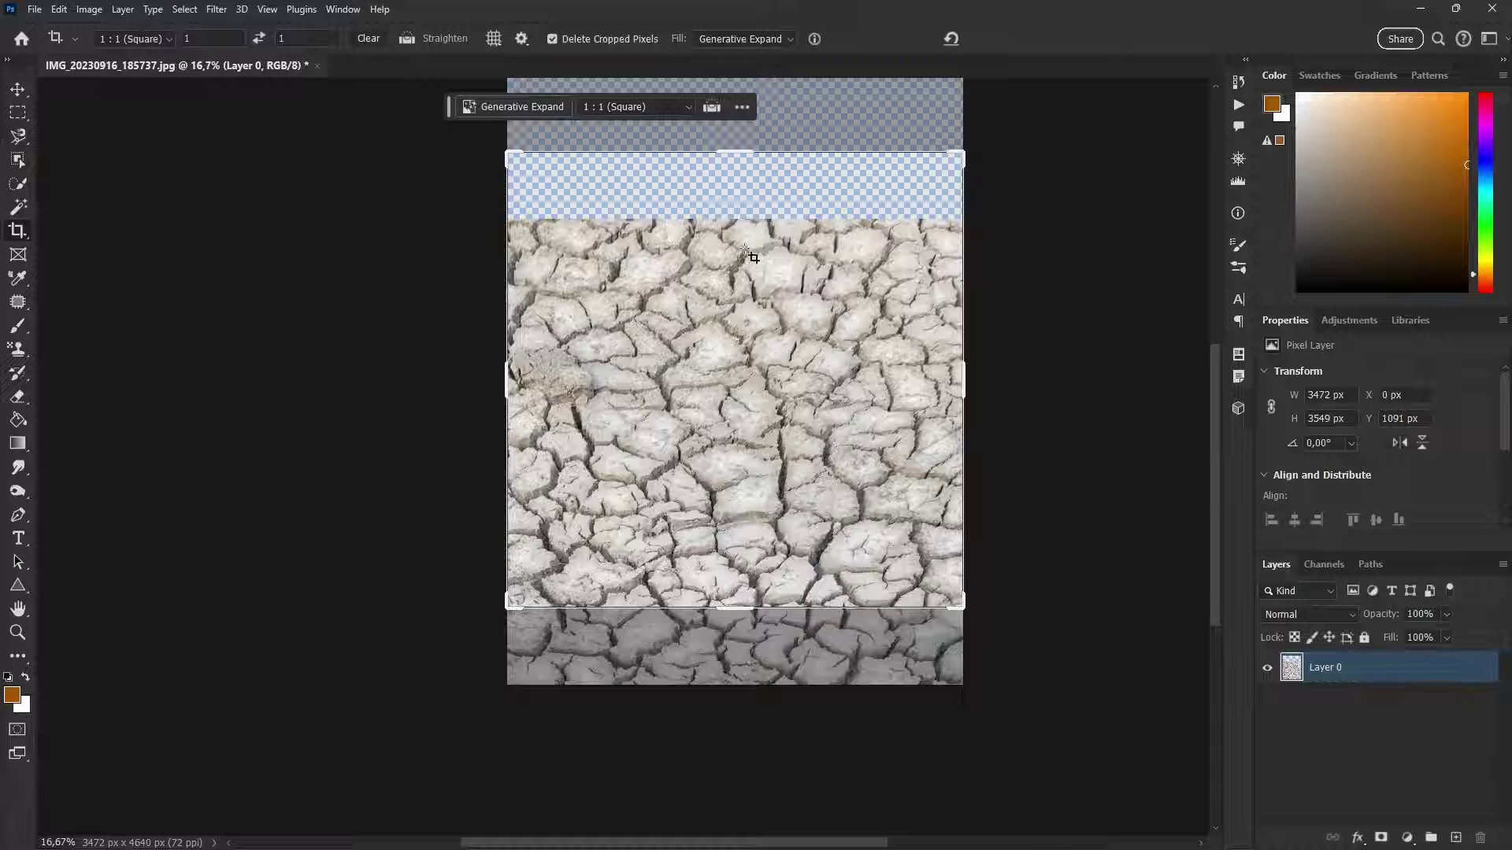
left_click_drag(739, 152, 746, 179)
left_click_drag(813, 363, 803, 301)
left_click_drag(529, 175, 518, 161)
left_click_drag(964, 594, 971, 616)
left_click(1003, 38)
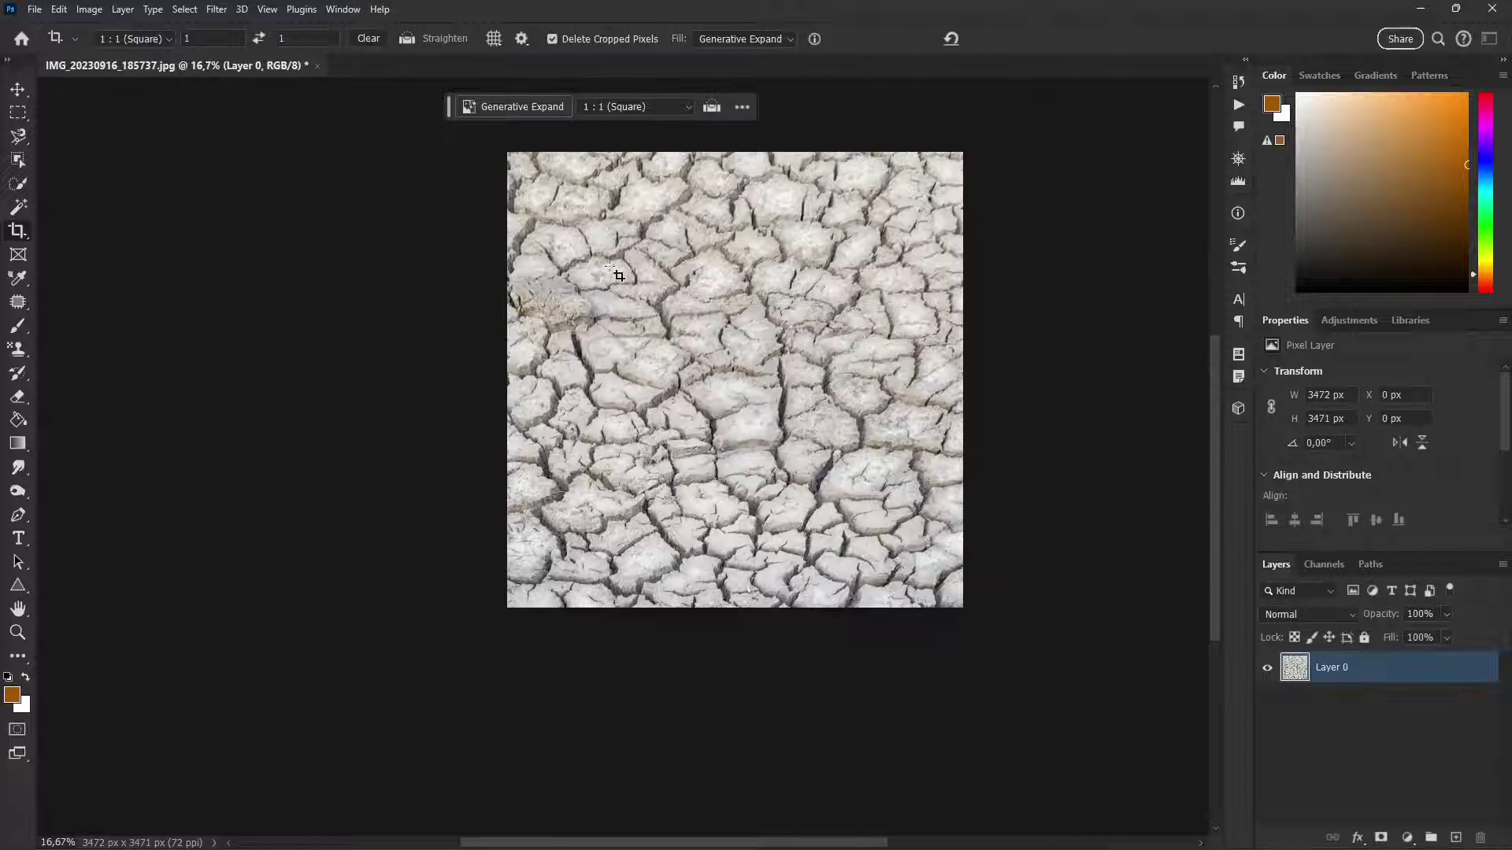
Save As a PNG copy and rename the file to Diffuse Texture.
left_click(35, 9)
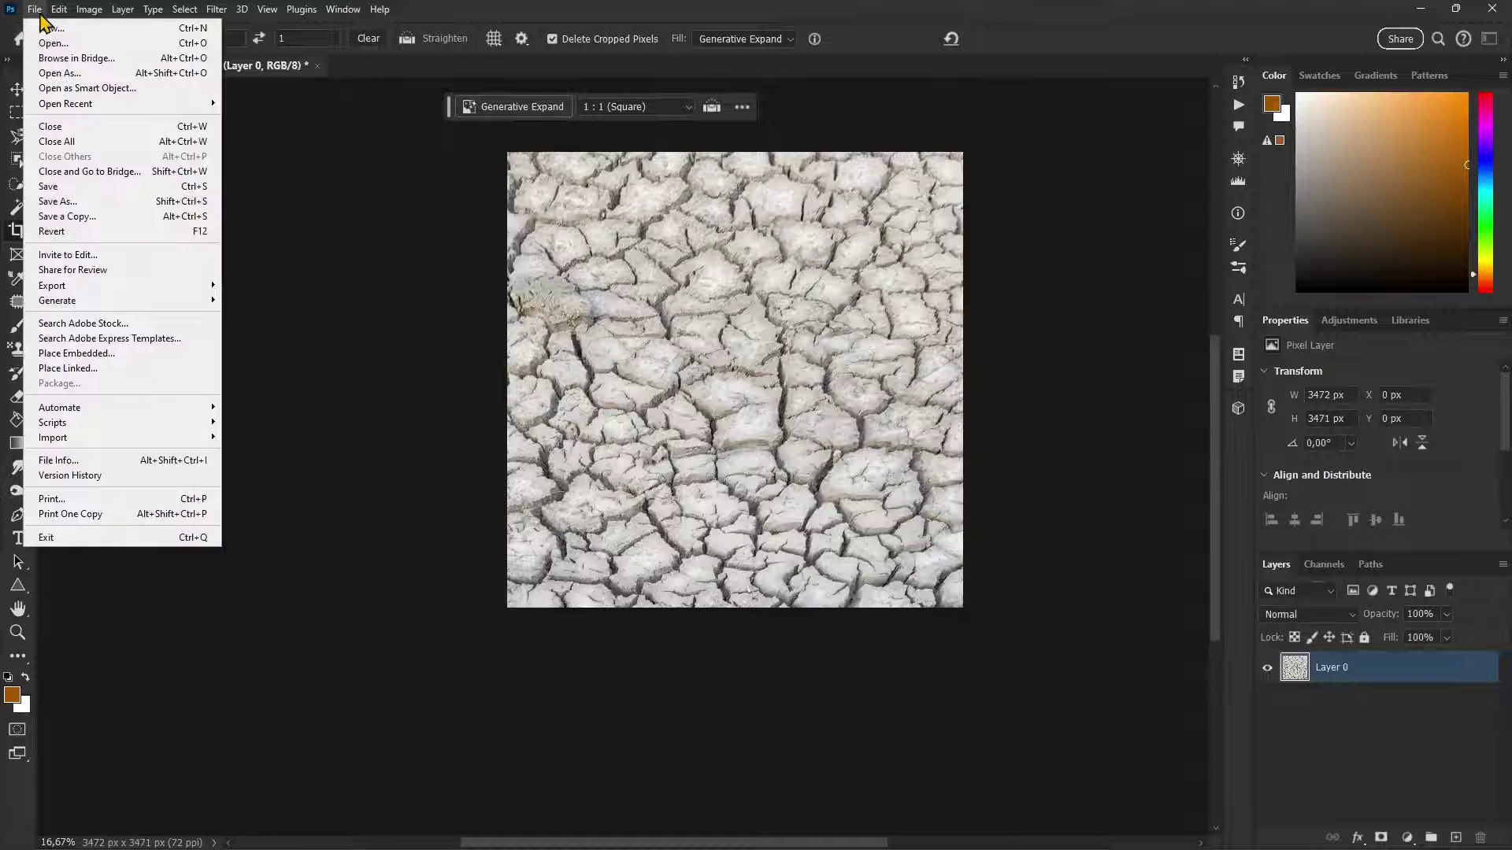
left_click(75, 202)
left_click(154, 607)
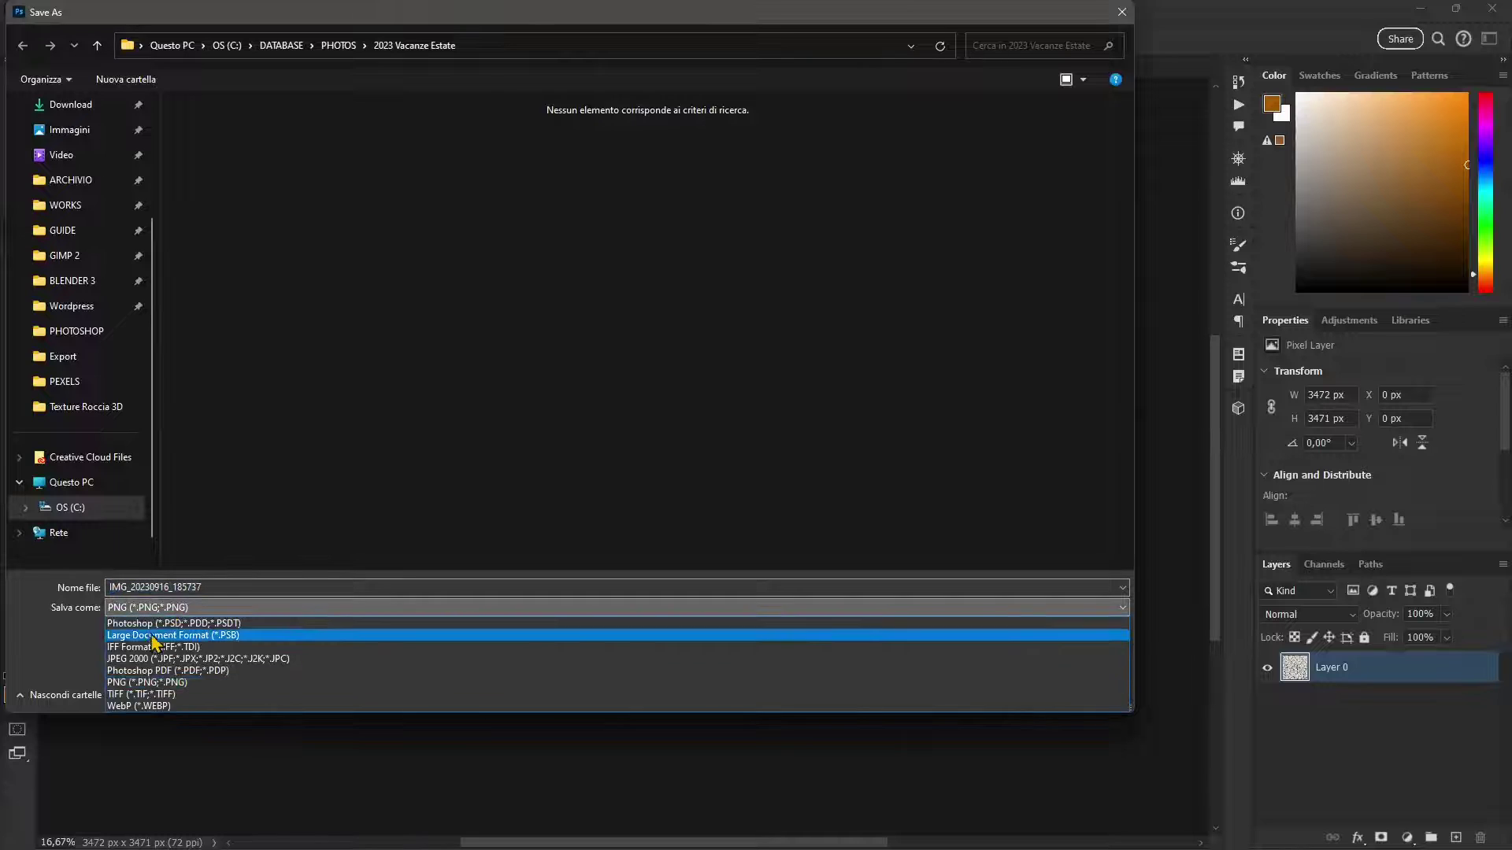
left_click(219, 533)
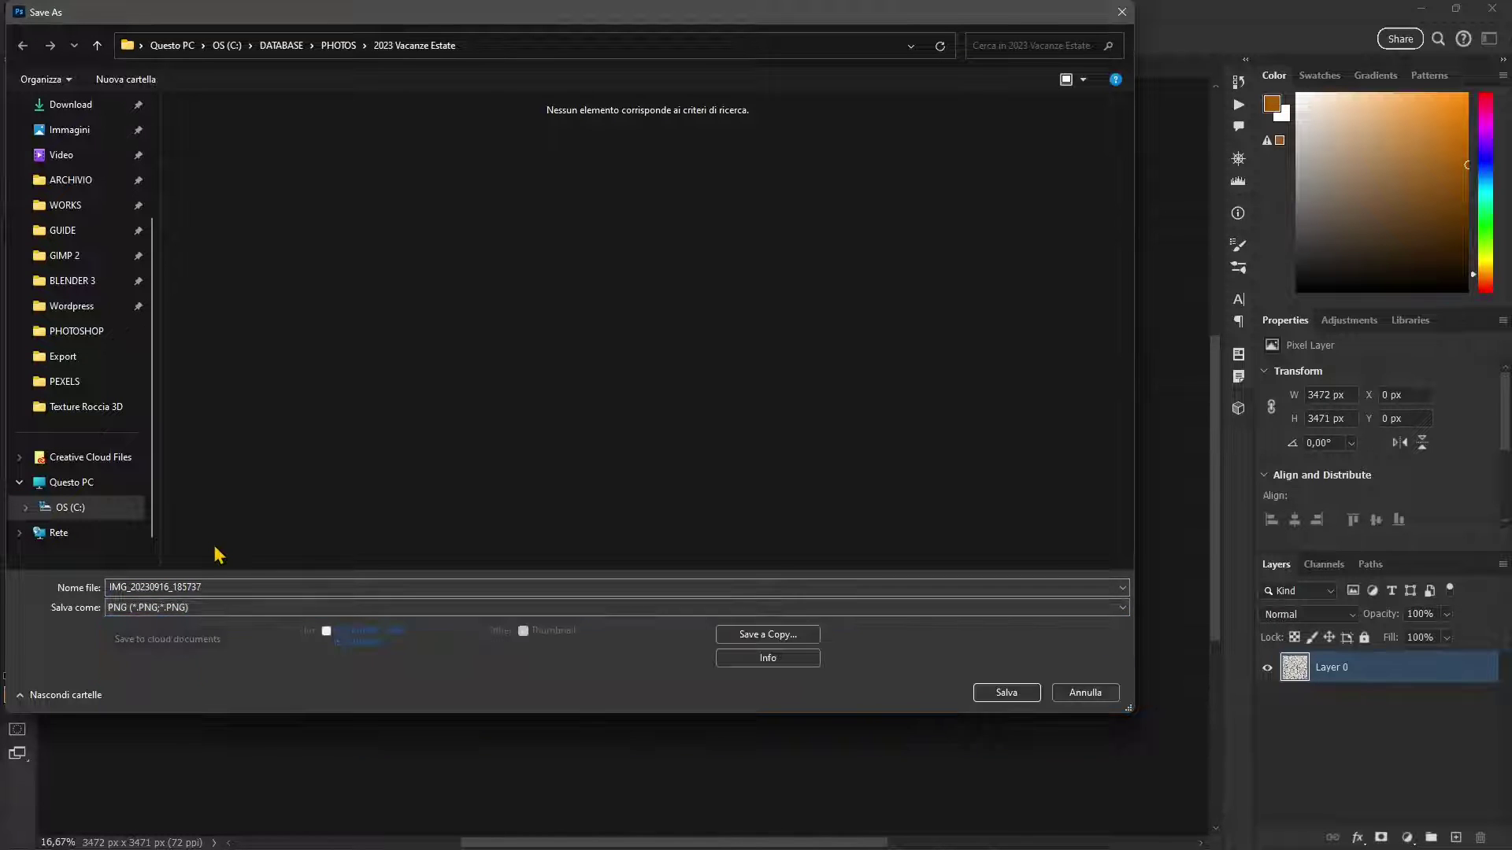
double_click(105, 587)
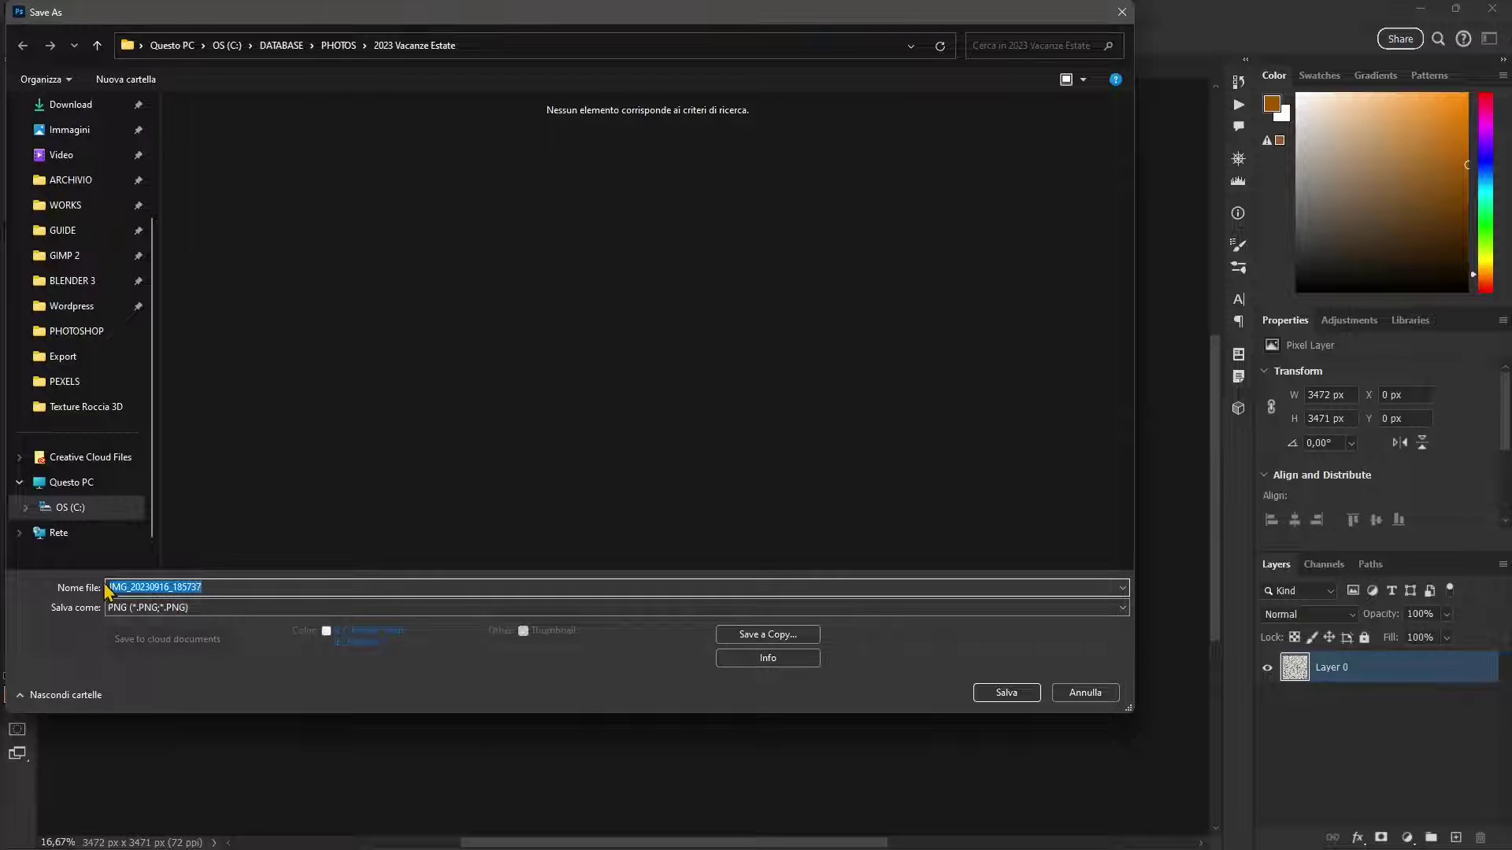
type("0iffuse Texture")
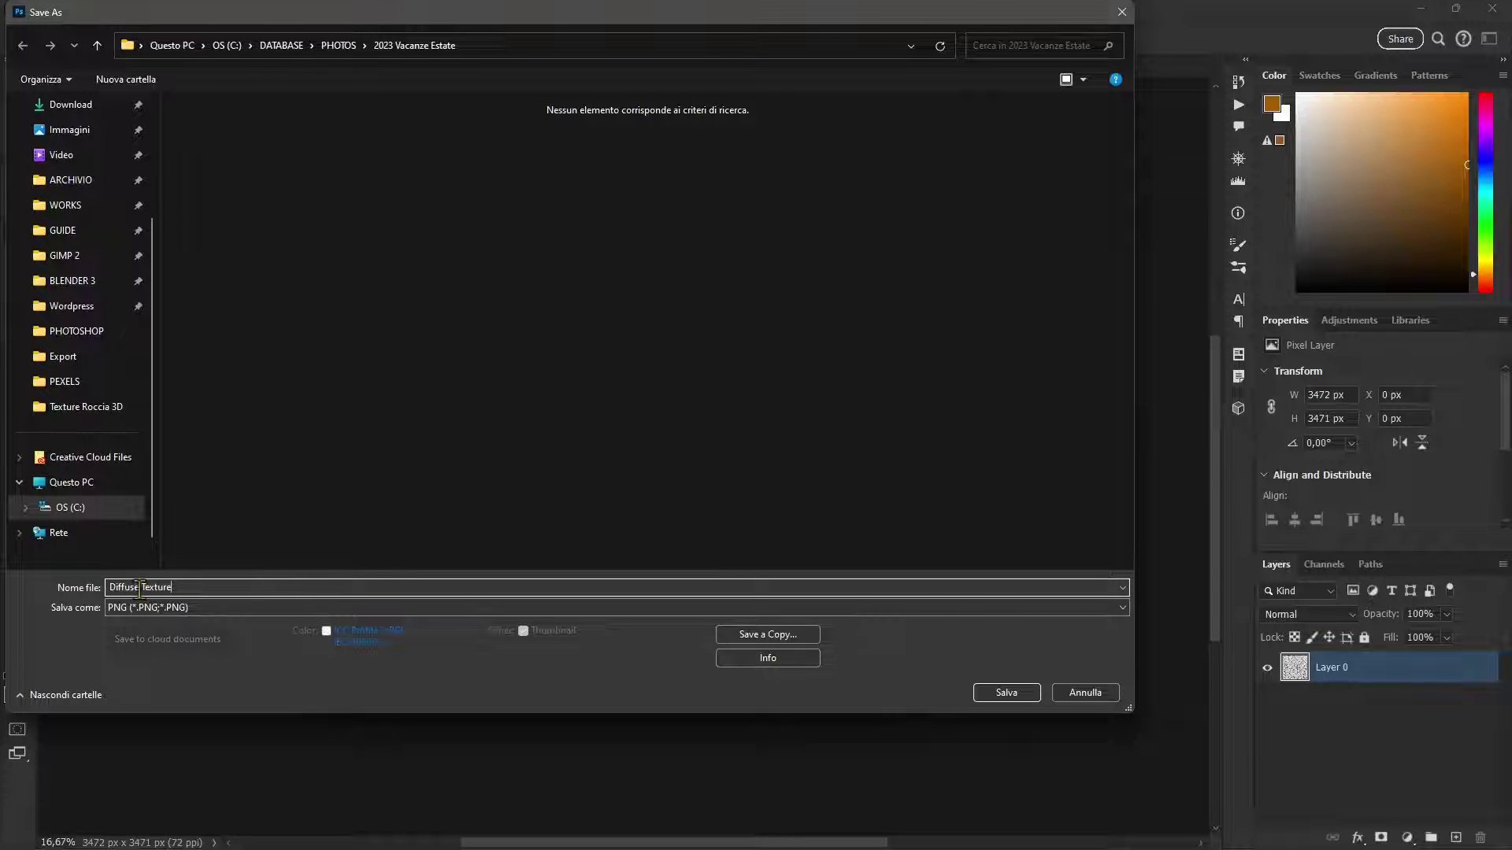
double_click(139, 586)
Cancel the save, close the photo without saving, and open Terra Diffusa.png from recent files.
left_click(1085, 692)
left_click(317, 65)
left_click(769, 326)
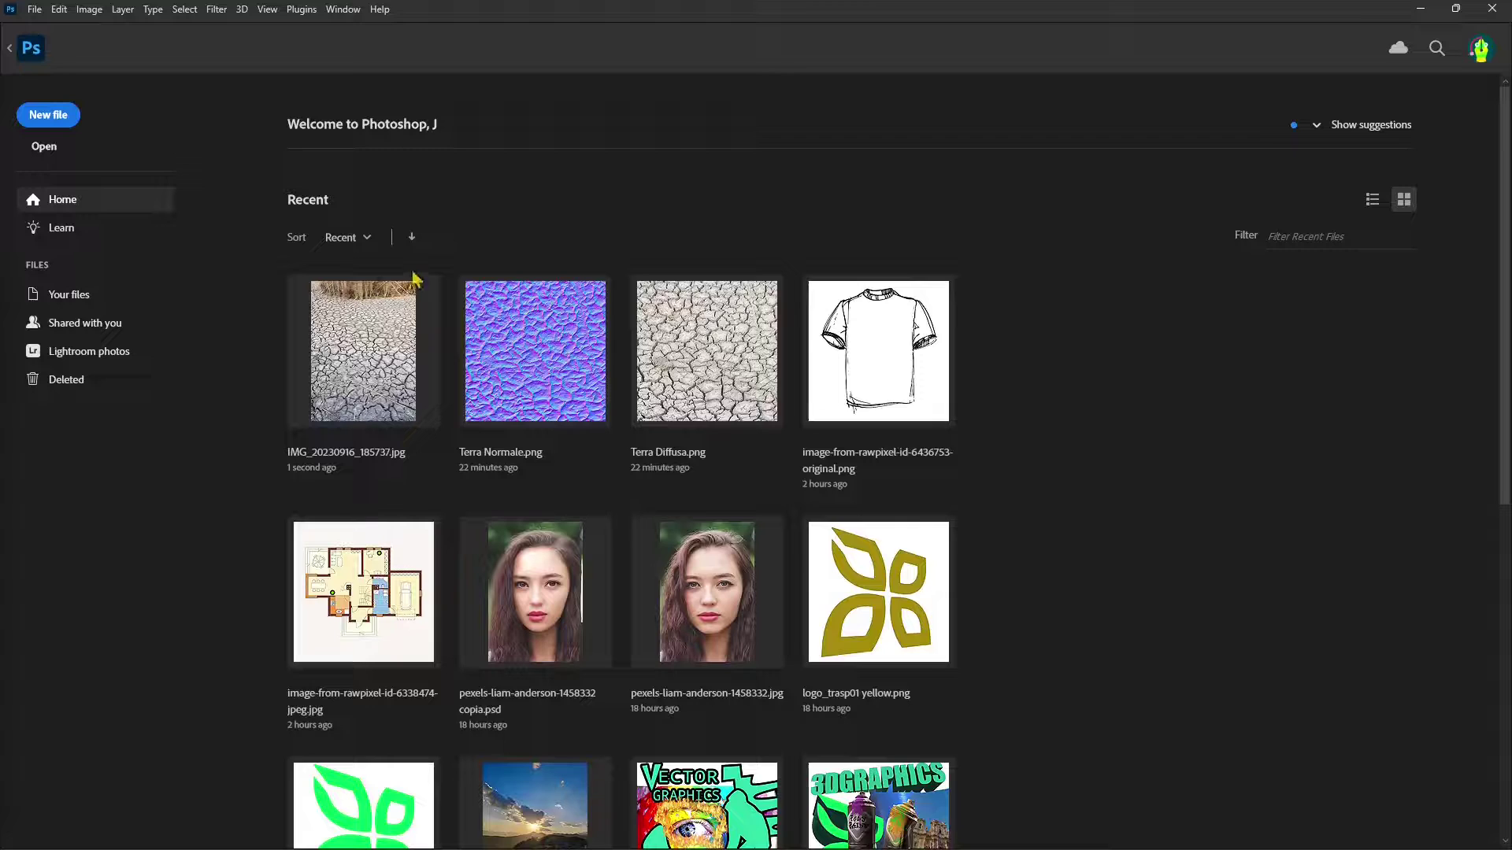
left_click(669, 362)
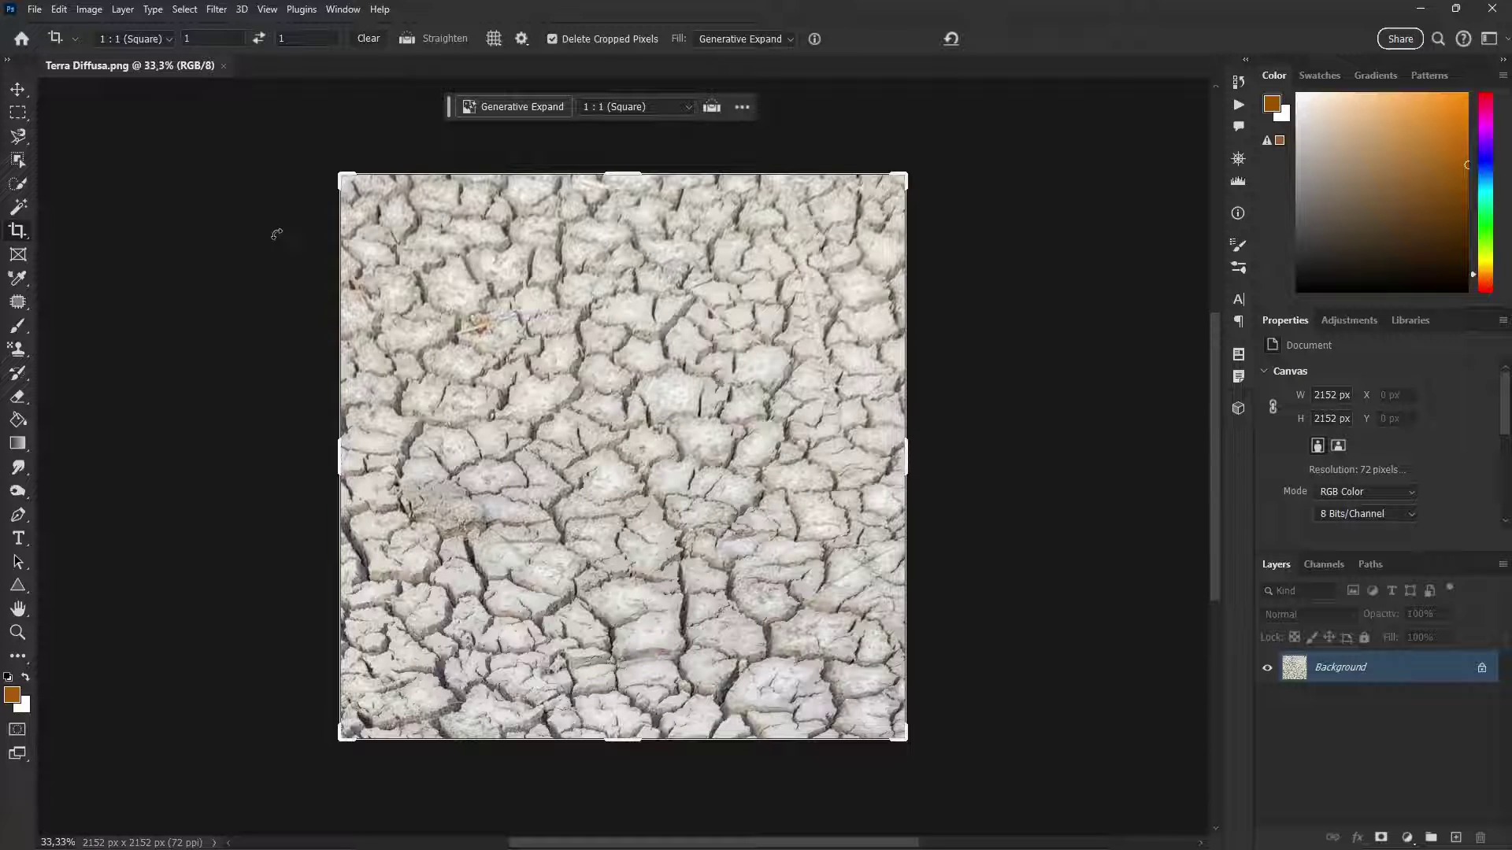
left_click(18, 89)
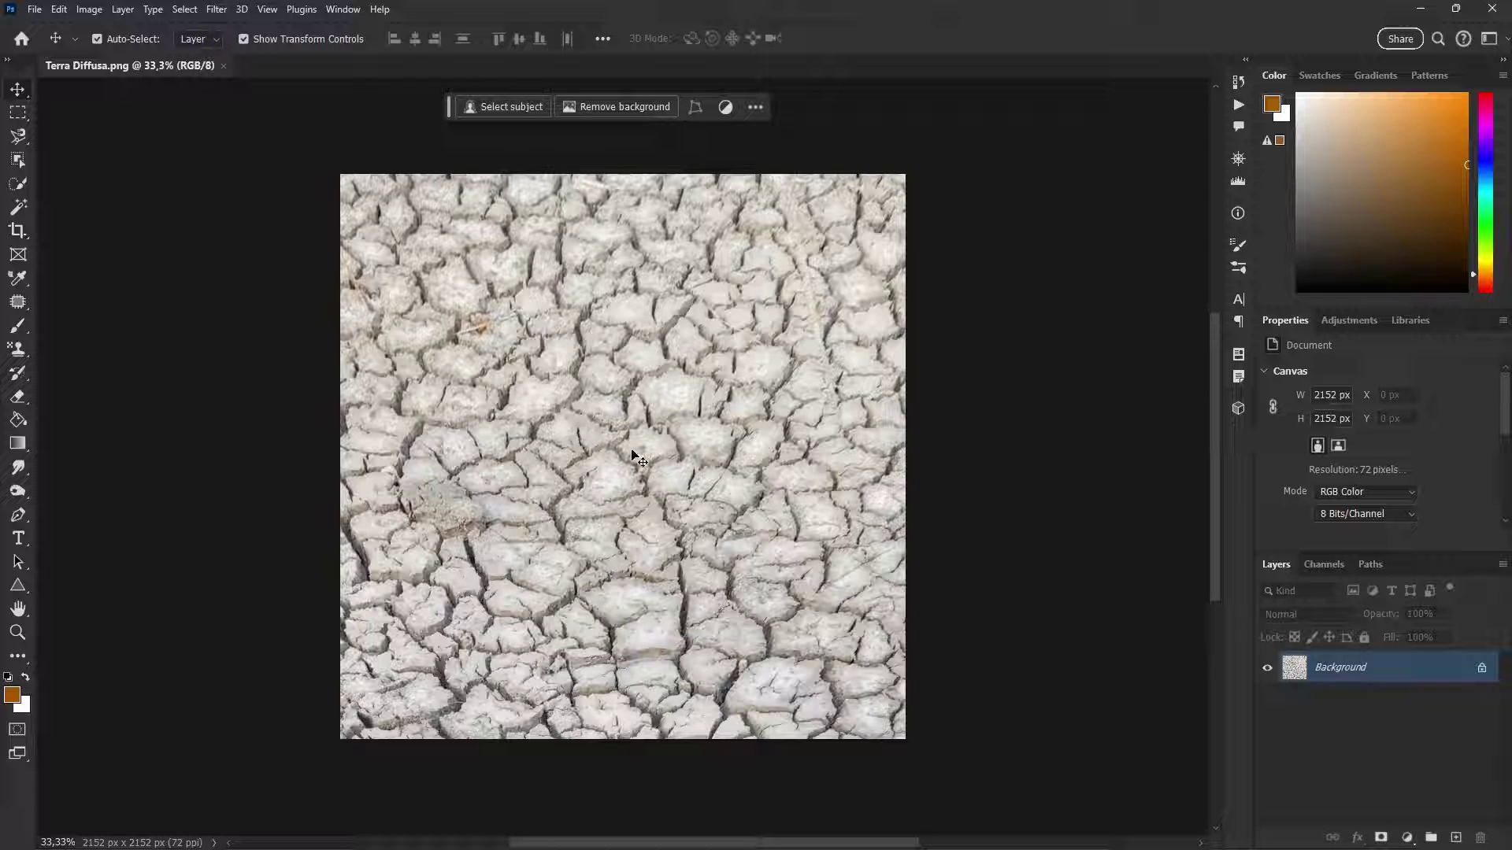
Generate a normal map from Terra Diffusa.png with Blur 4 and Detail Scale 110%.
left_click(217, 9)
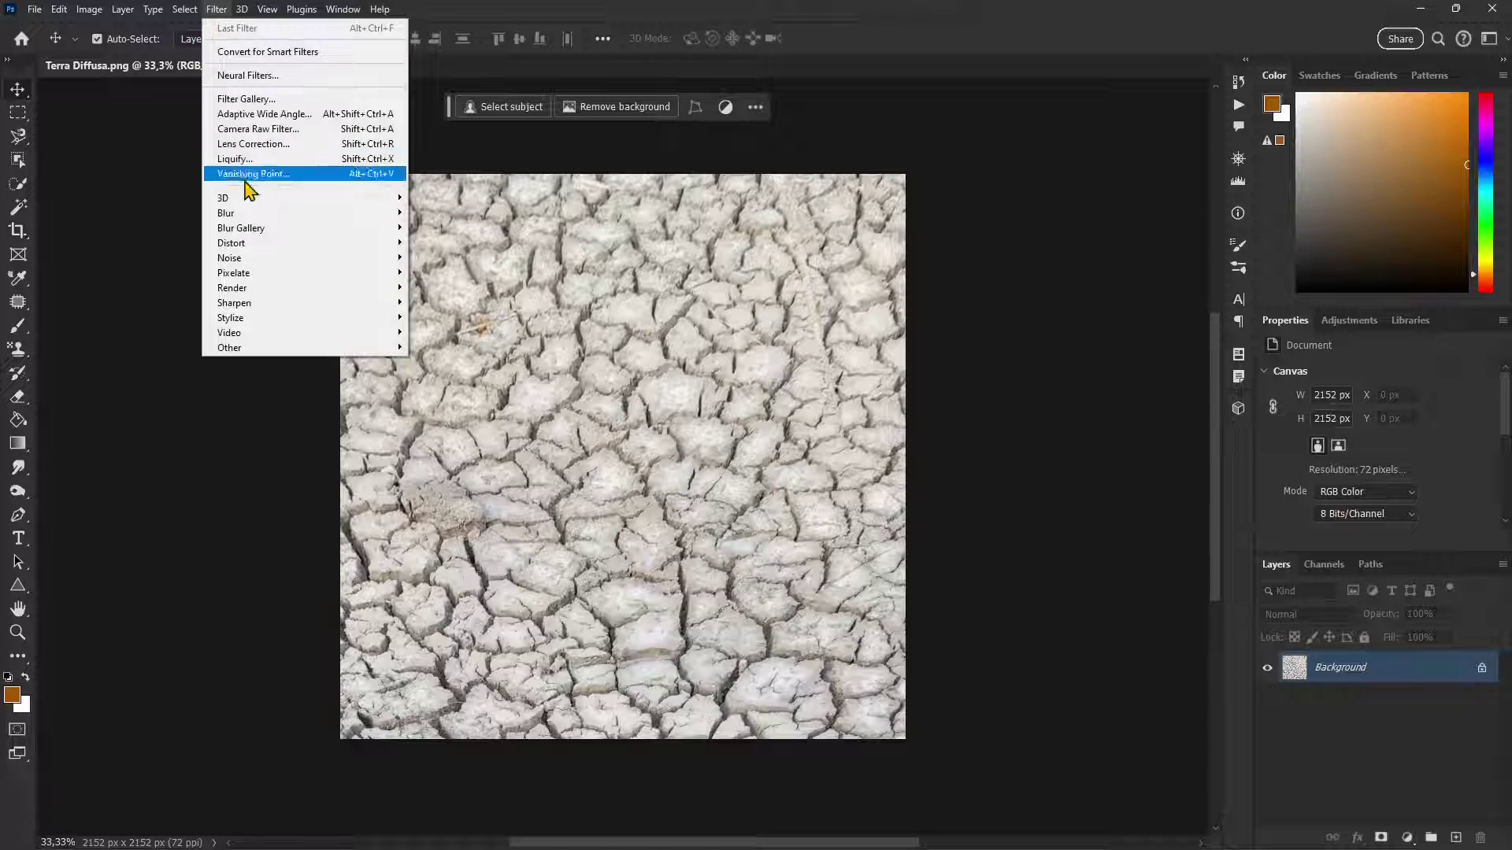
mouse_move(250, 203)
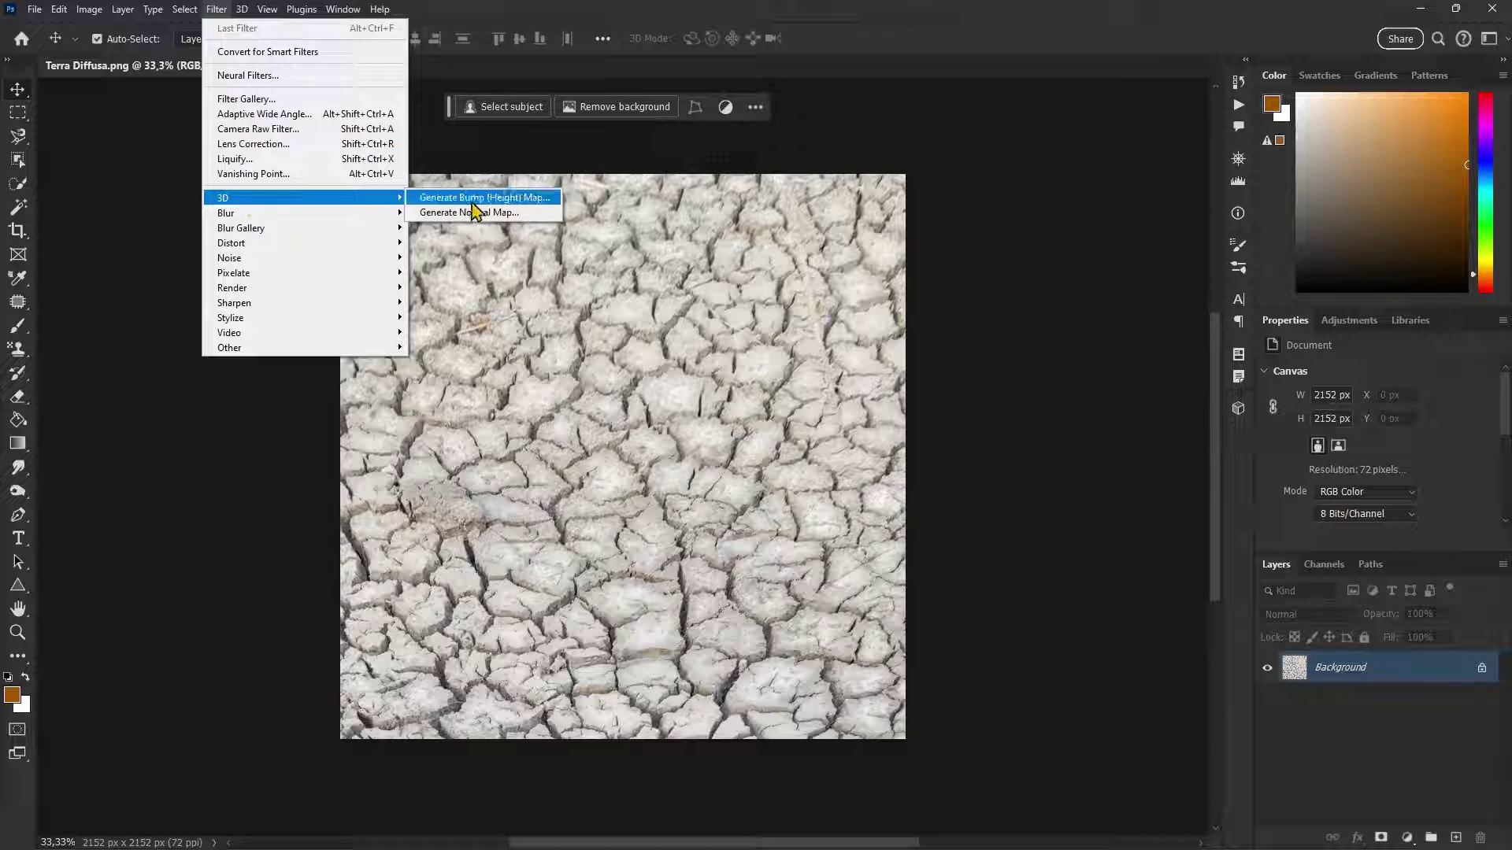
left_click(442, 214)
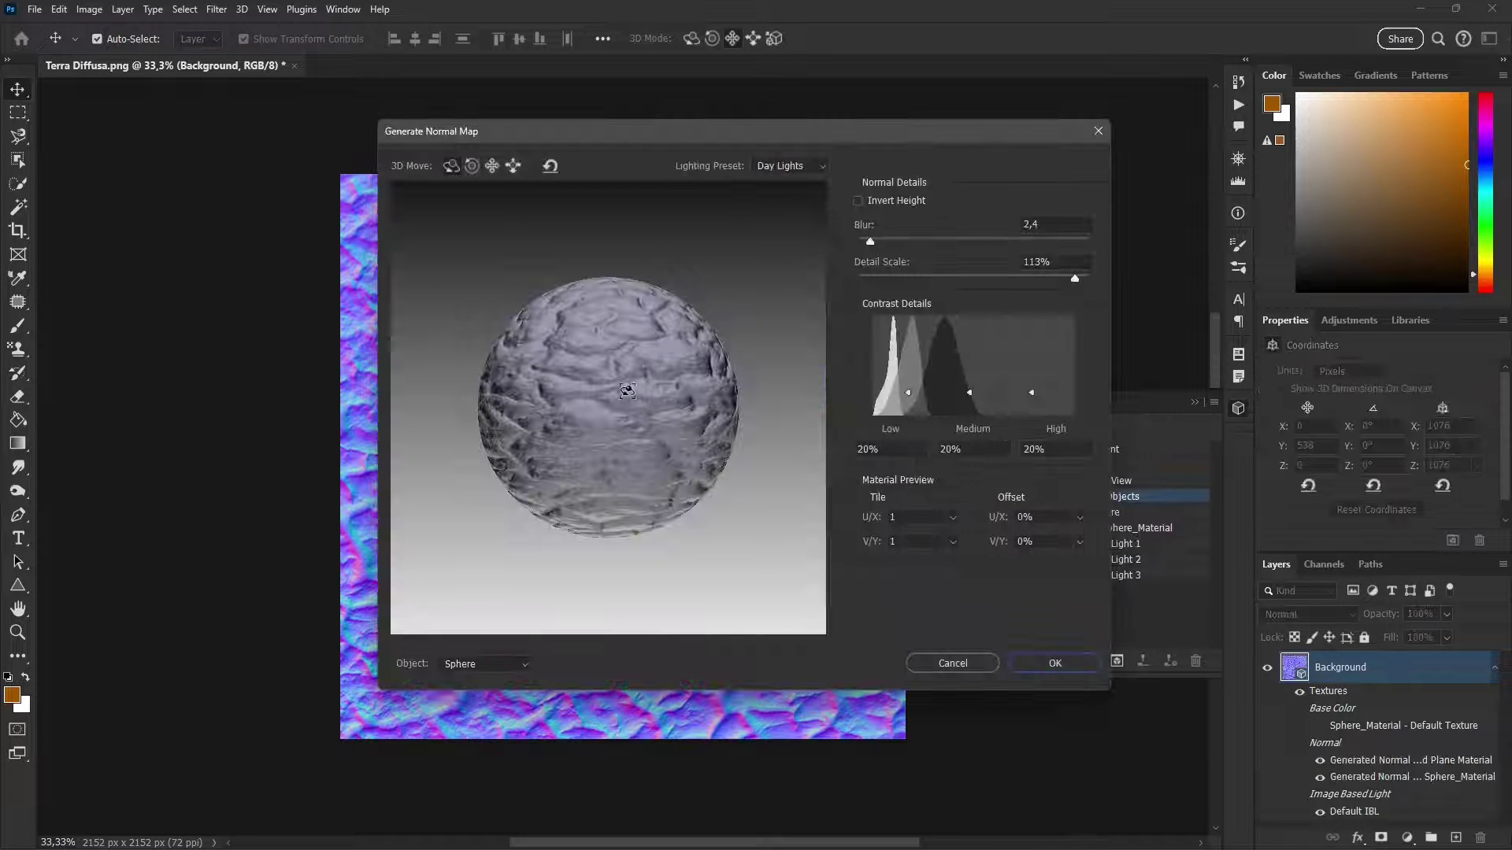
left_click_drag(623, 405, 682, 305)
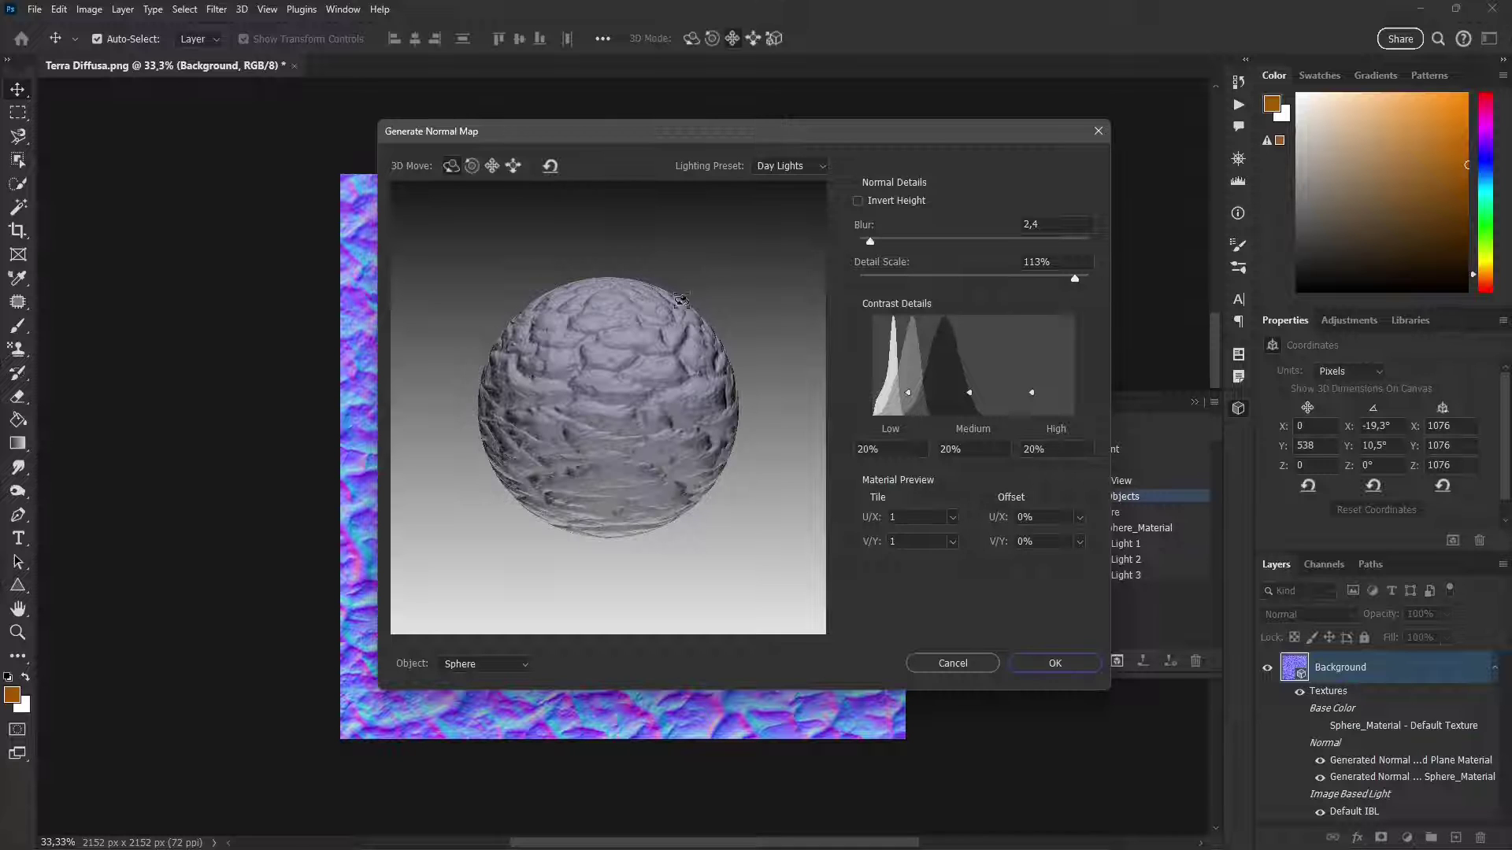
left_click_drag(572, 144, 572, 161)
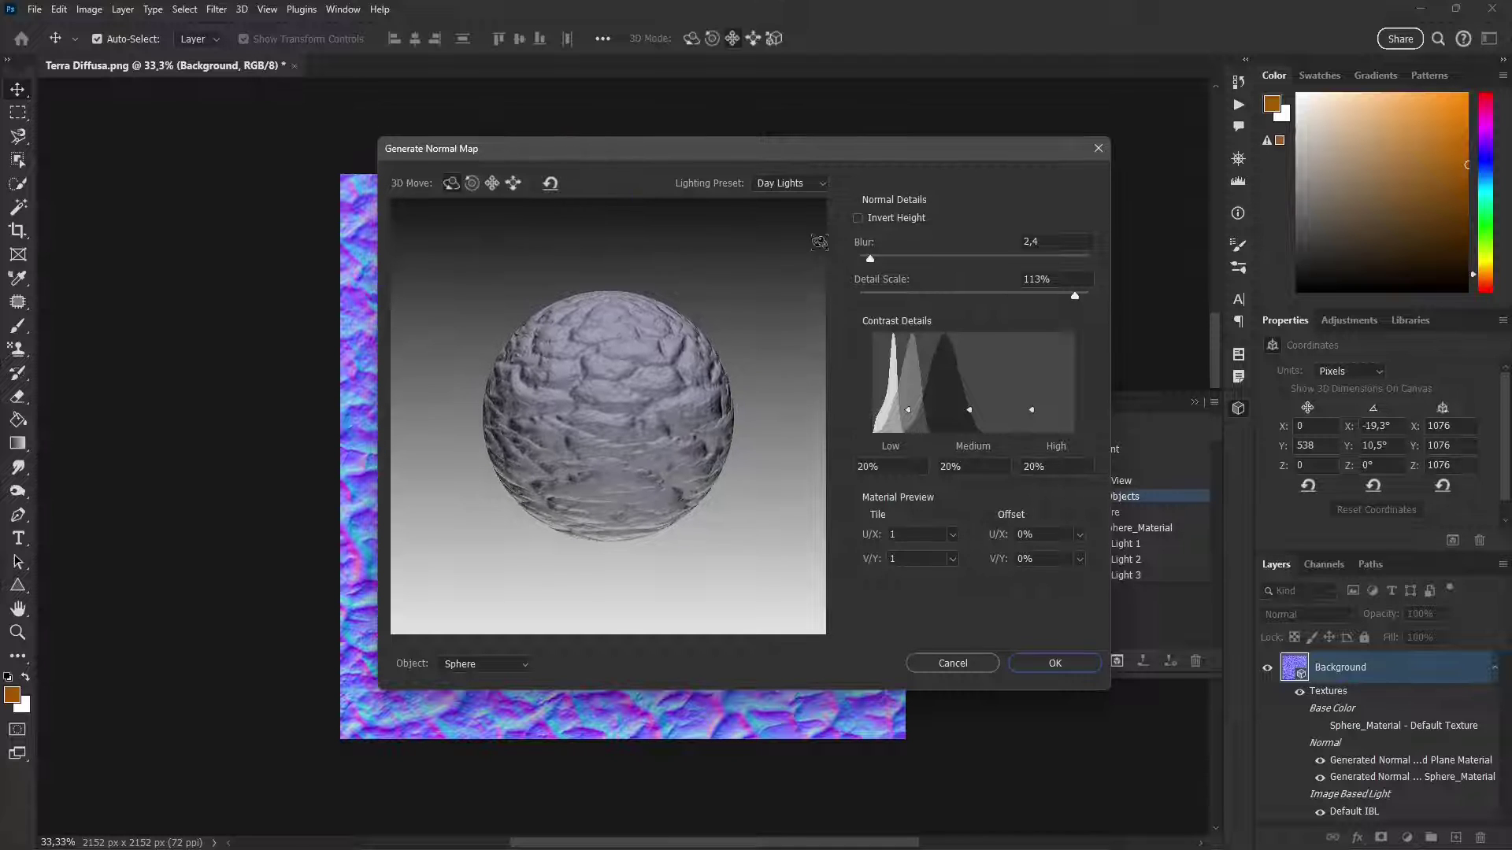
left_click_drag(875, 260, 882, 260)
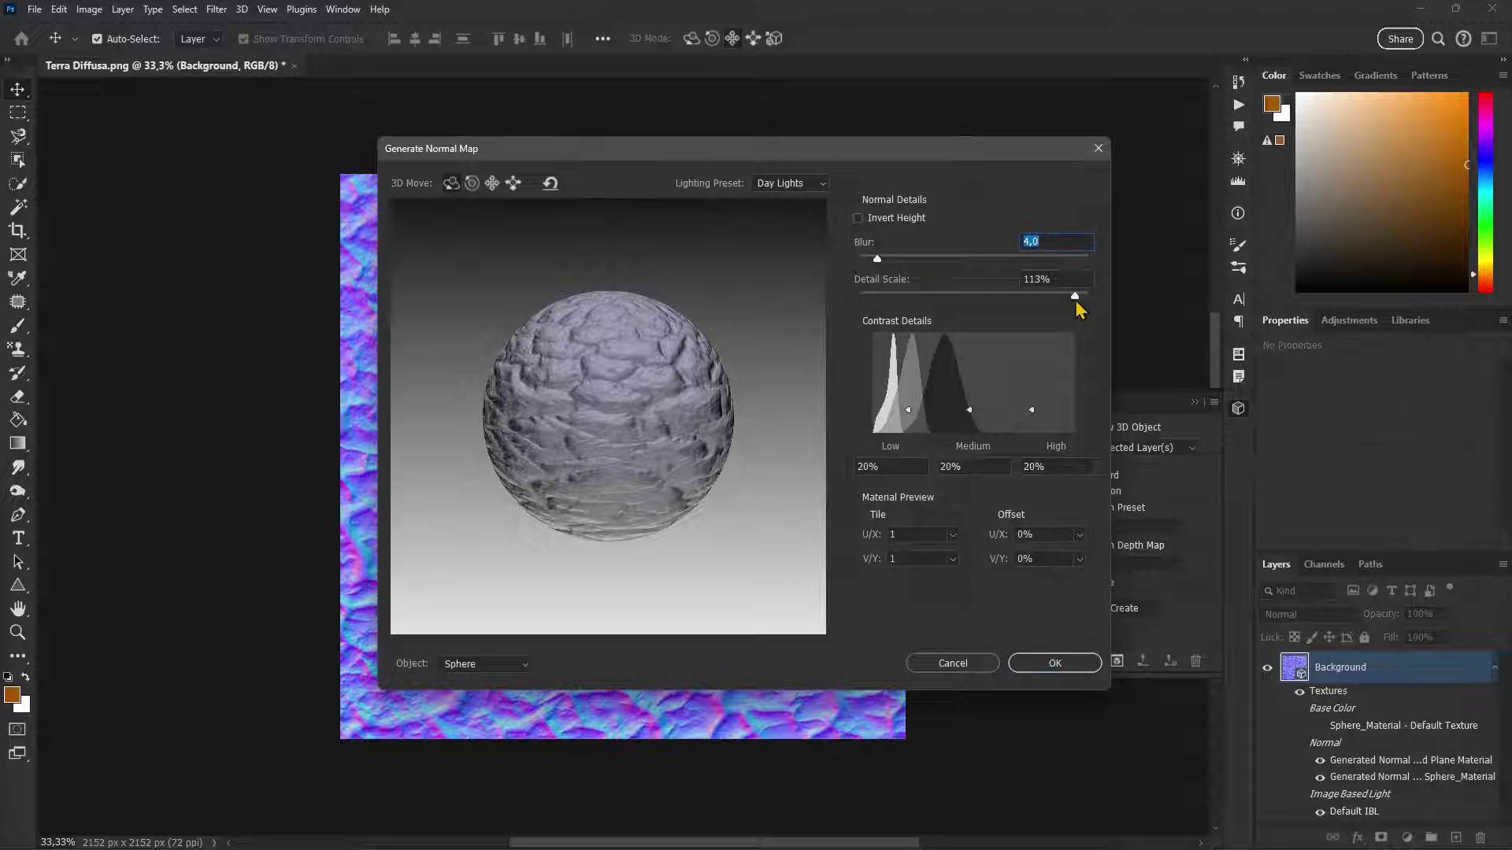
left_click_drag(1074, 297, 1068, 297)
left_click(1055, 665)
Cancel a Quick Export as PNG and undo the normal map, restoring the cracked-earth texture.
left_click(34, 10)
mouse_move(106, 286)
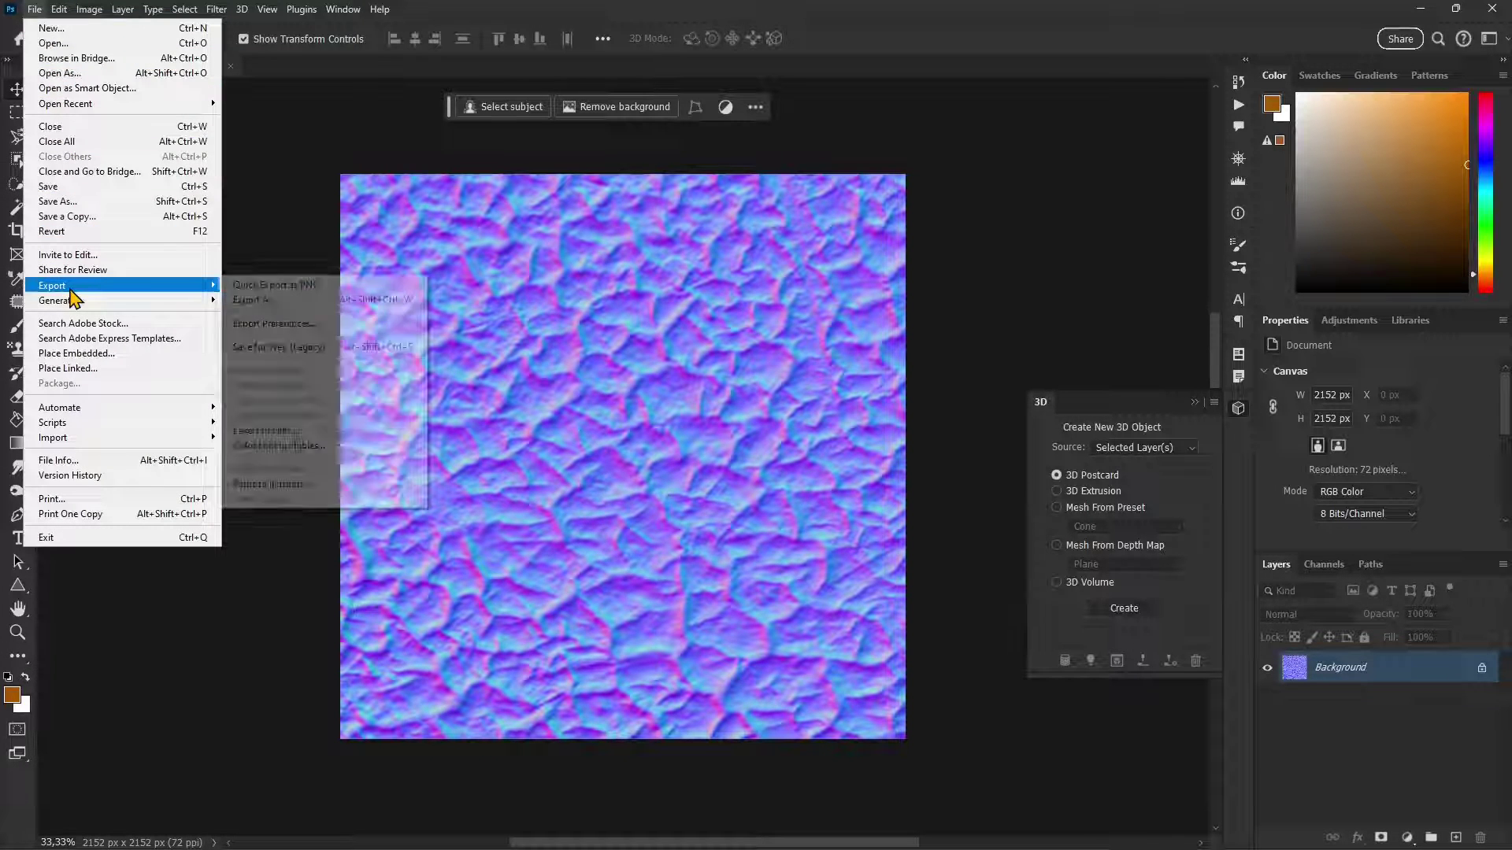
left_click(279, 287)
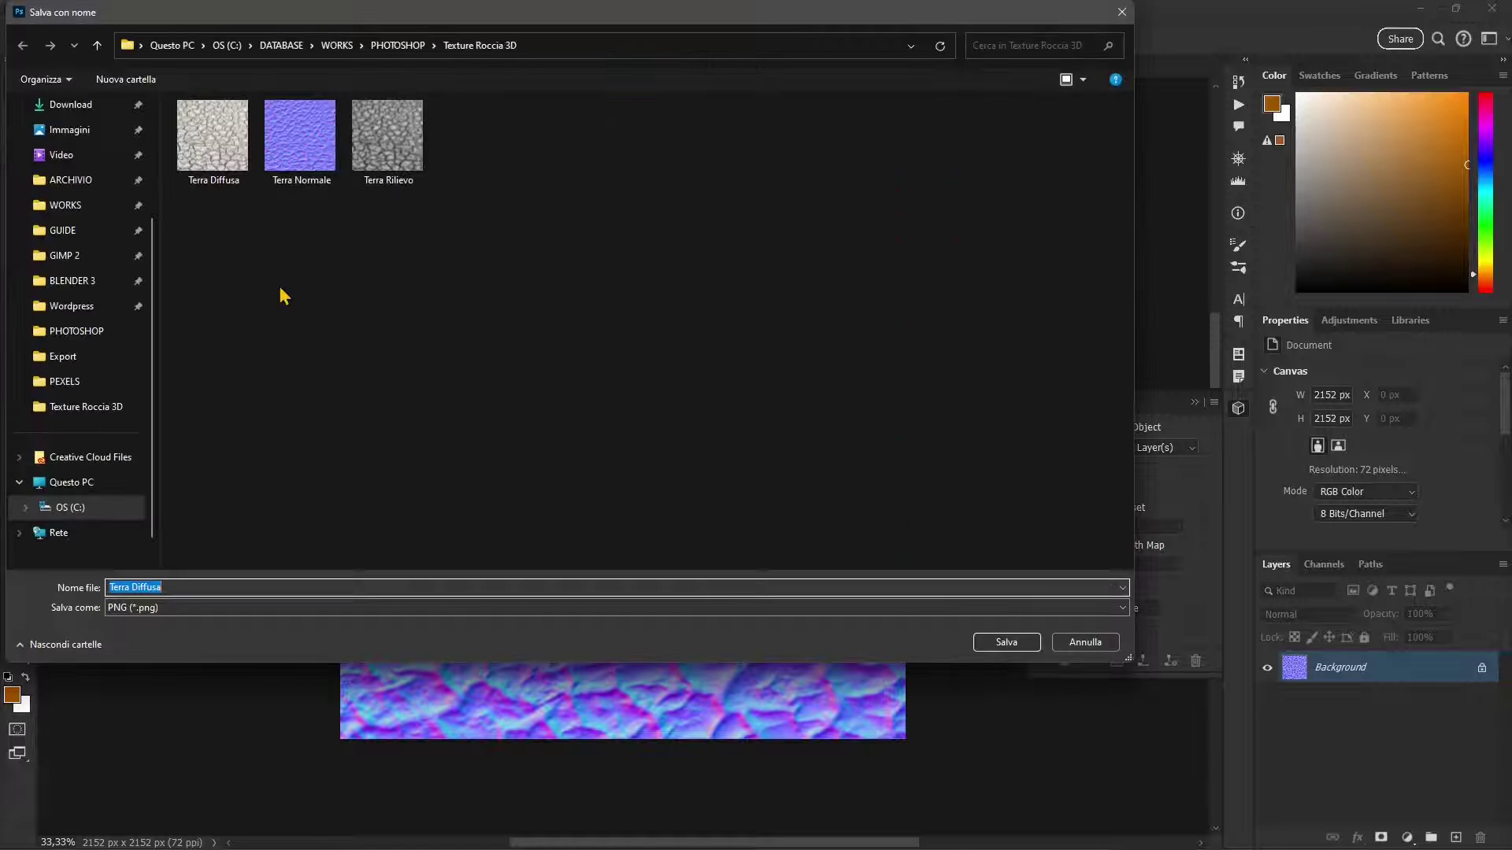
type("normla")
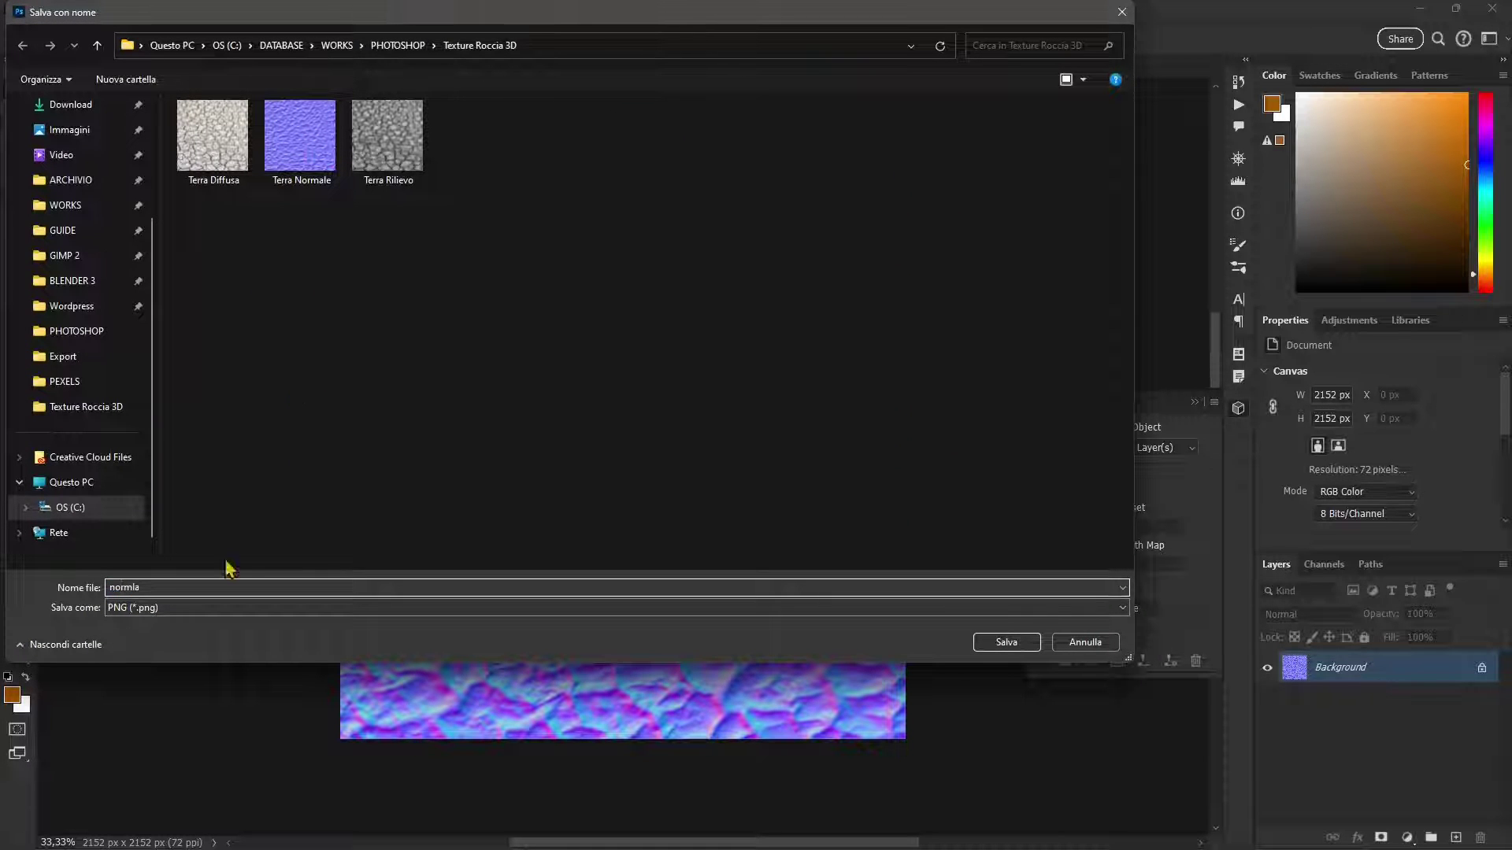
left_click(1086, 644)
key("ctrl+z")
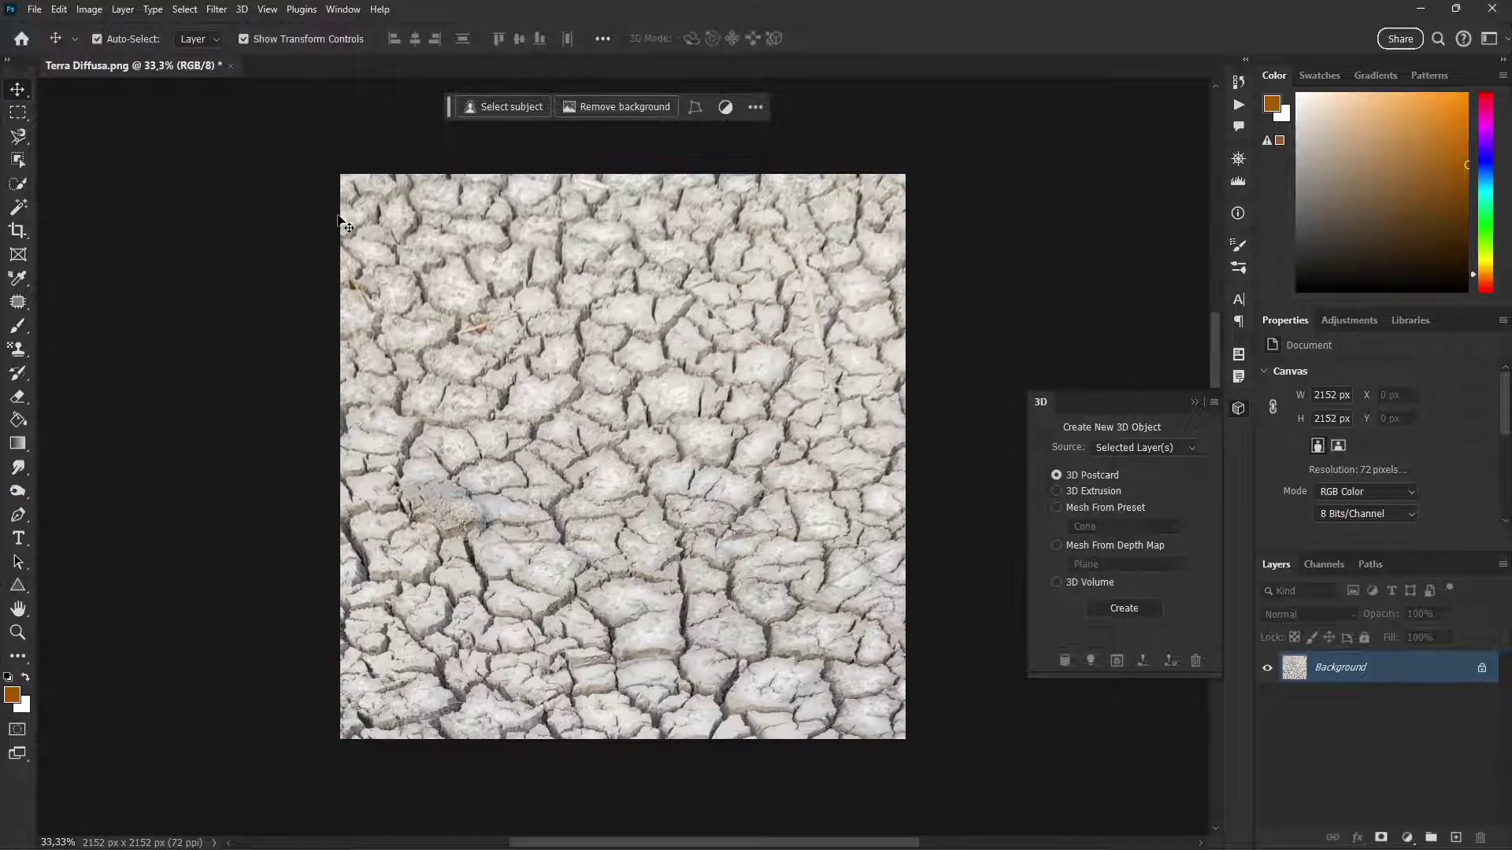
Try a bump (height) map with higher blur and 105% detail scale, then close it unapplied.
left_click(221, 10)
mouse_move(331, 201)
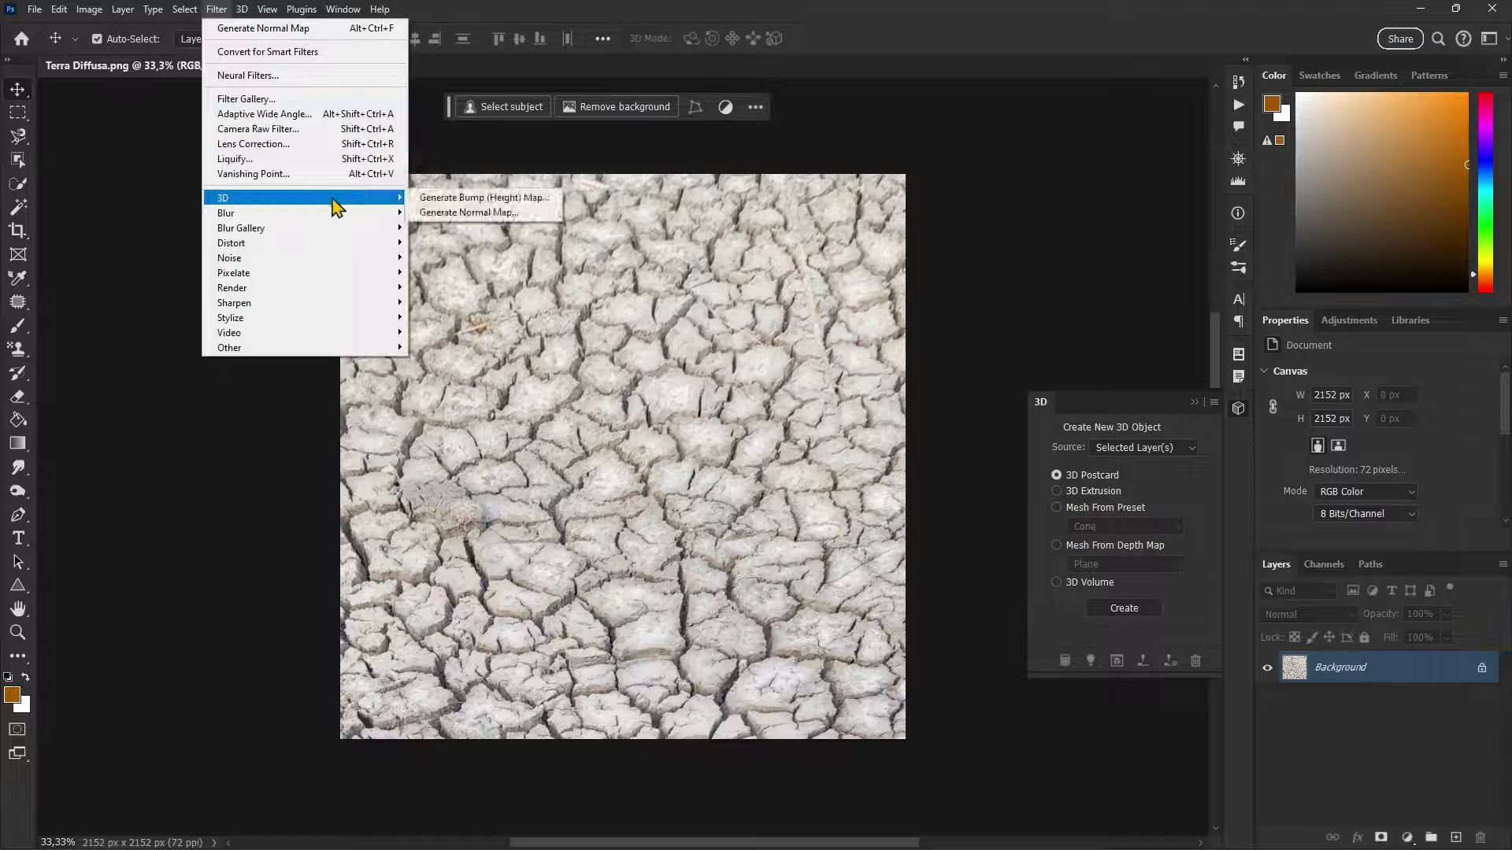
left_click(452, 199)
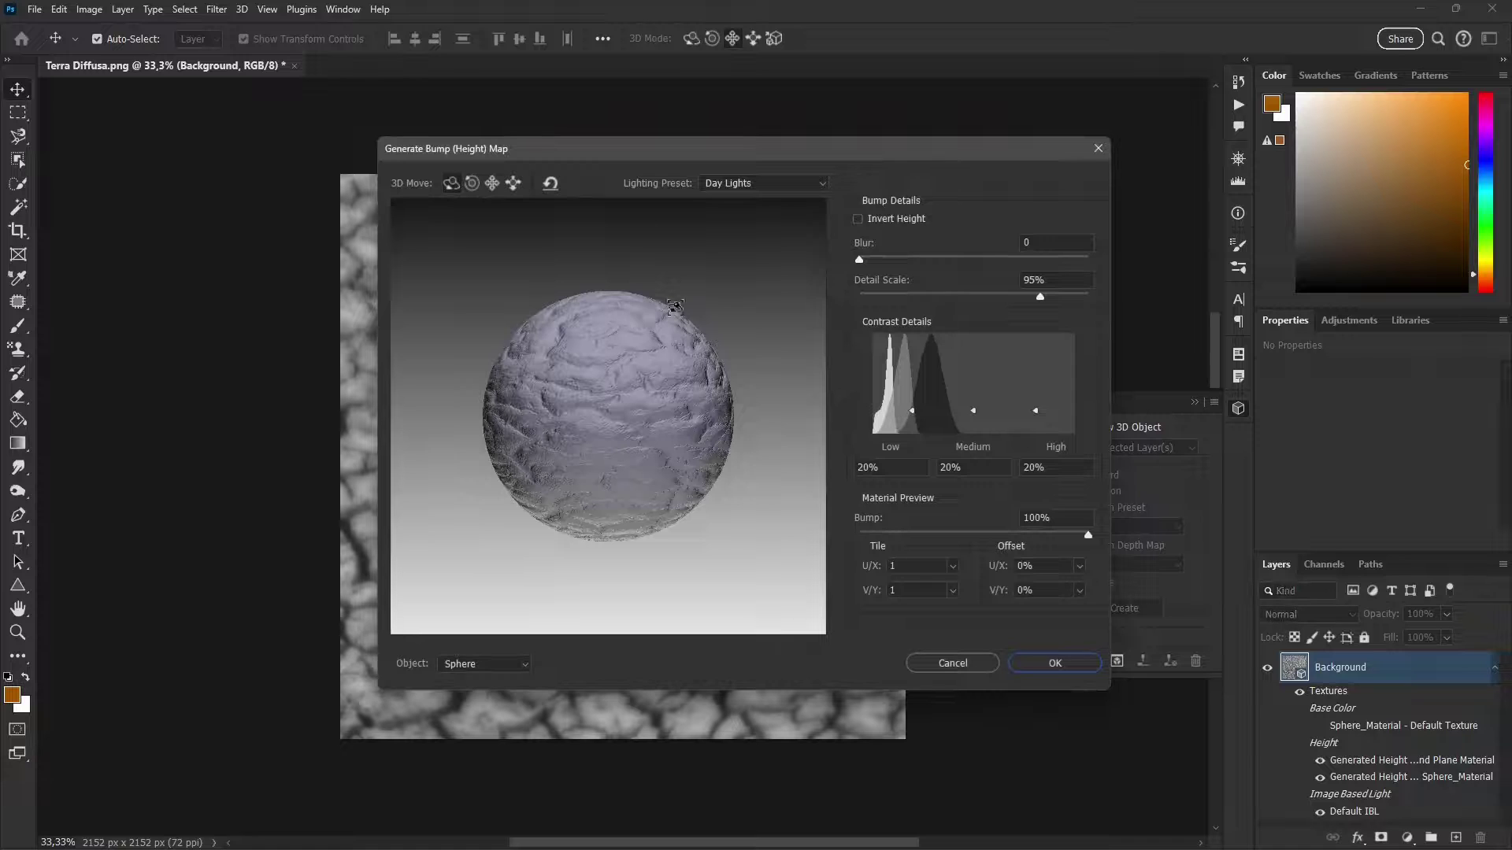
left_click_drag(886, 261, 866, 265)
left_click(1060, 296)
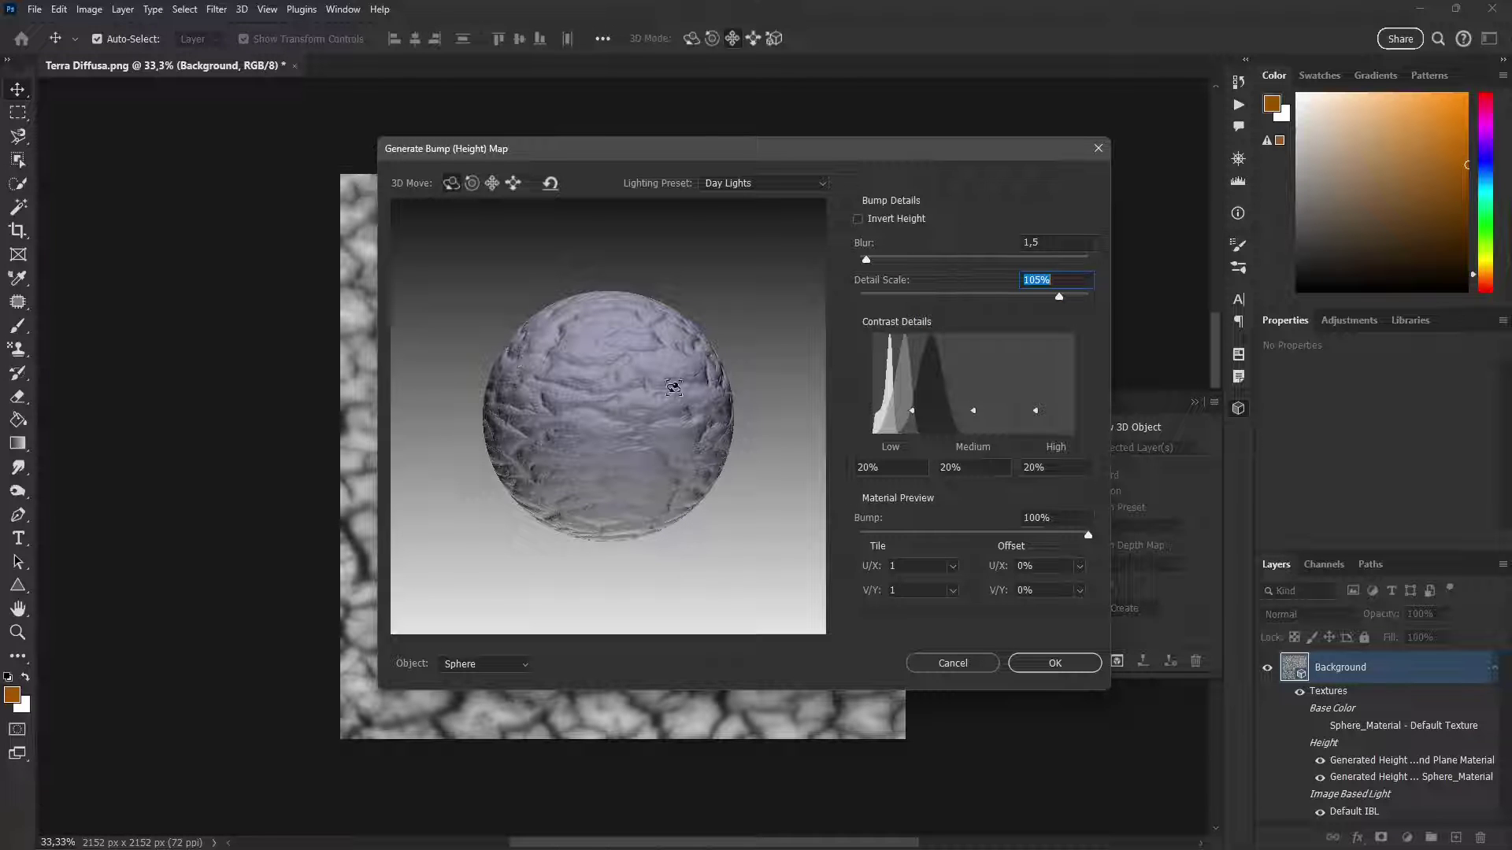
left_click(1097, 150)
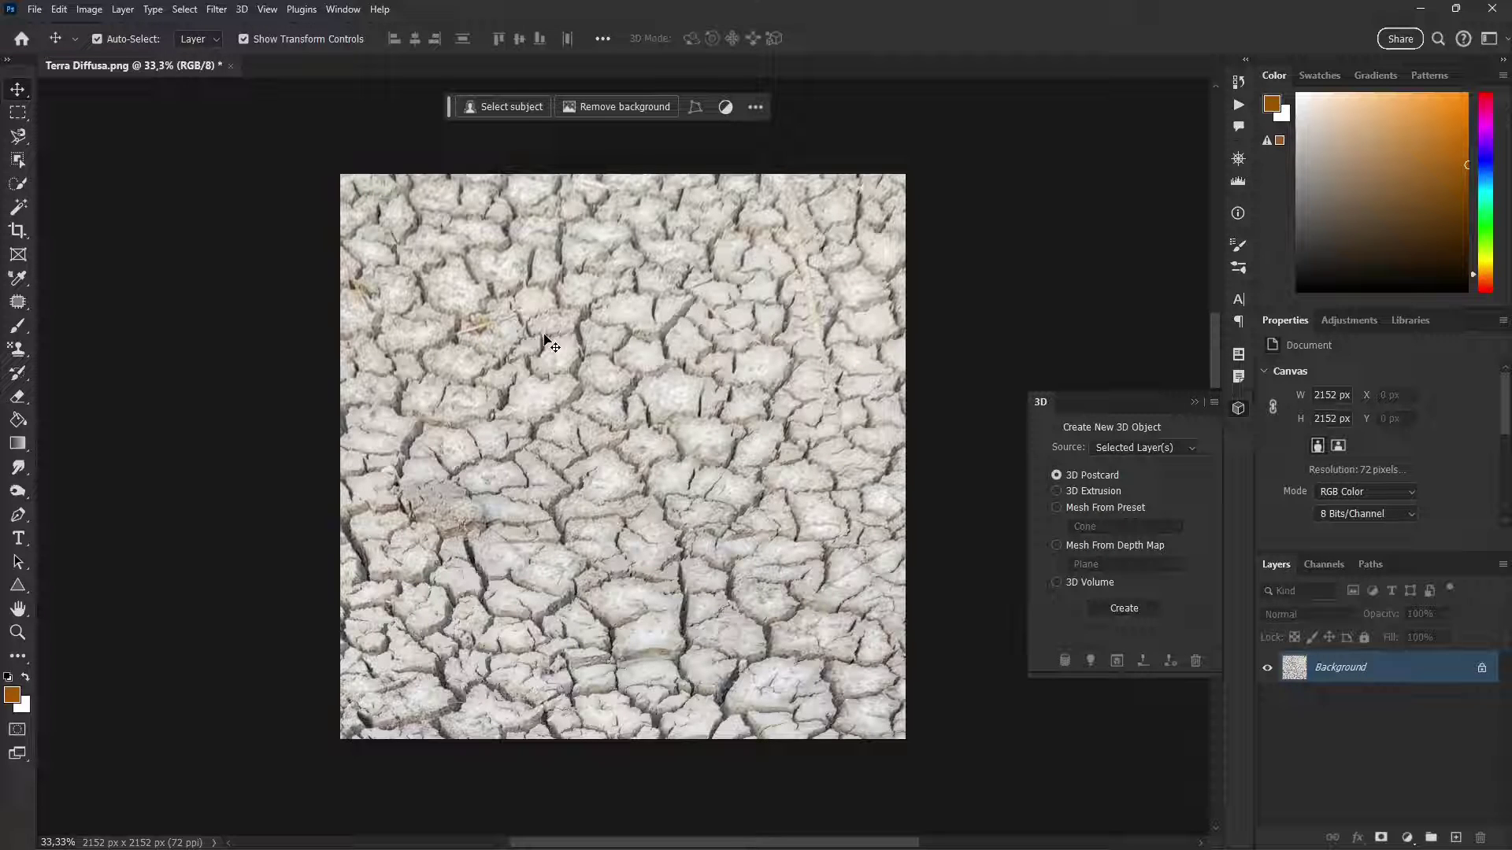
Close the 3D panel and close Terra Diffusa.png without saving.
left_click(1195, 404)
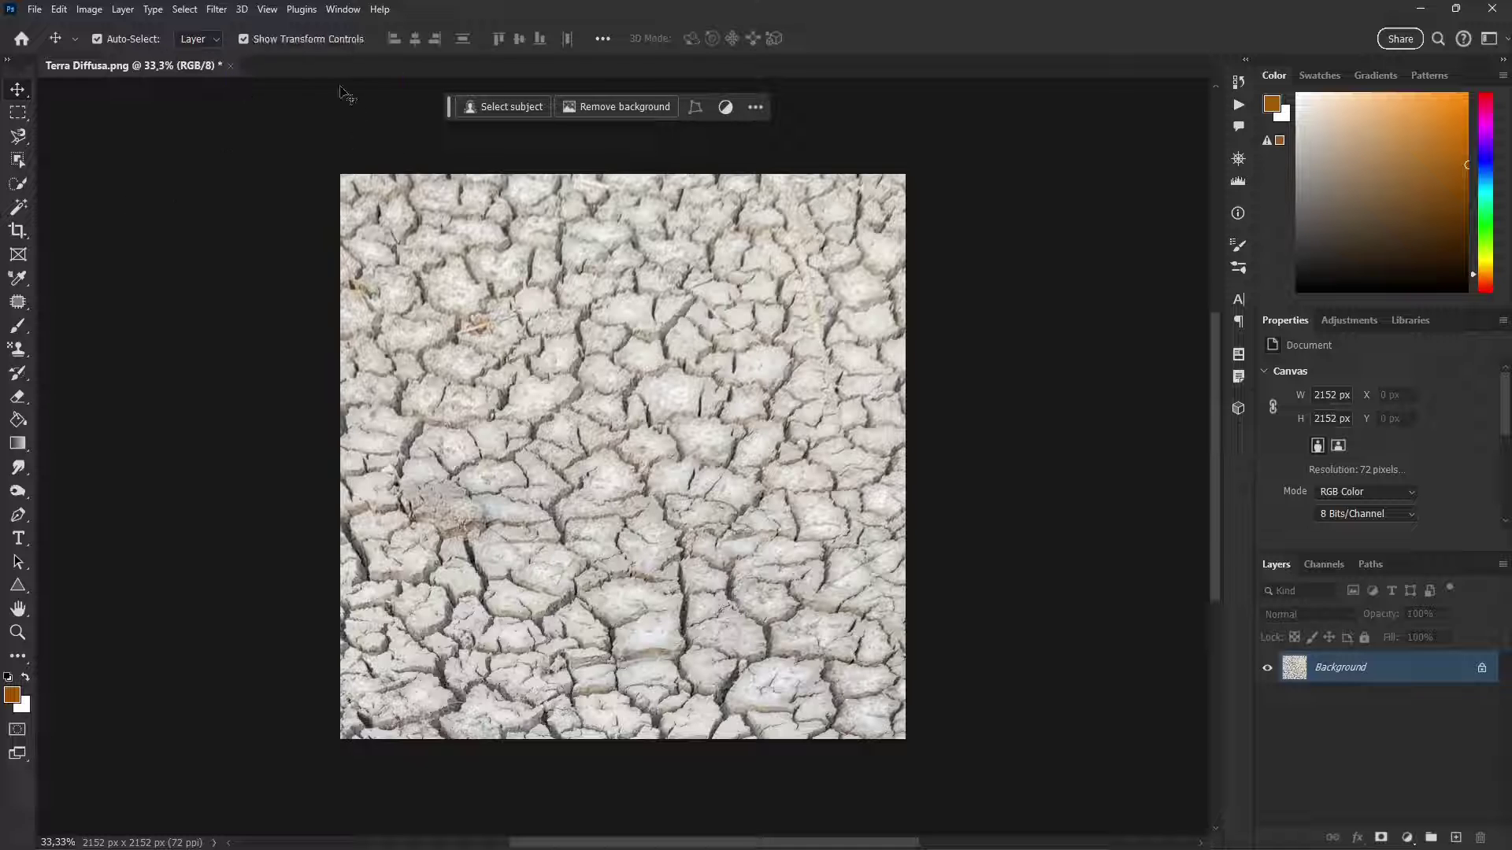
left_click(230, 66)
left_click(748, 323)
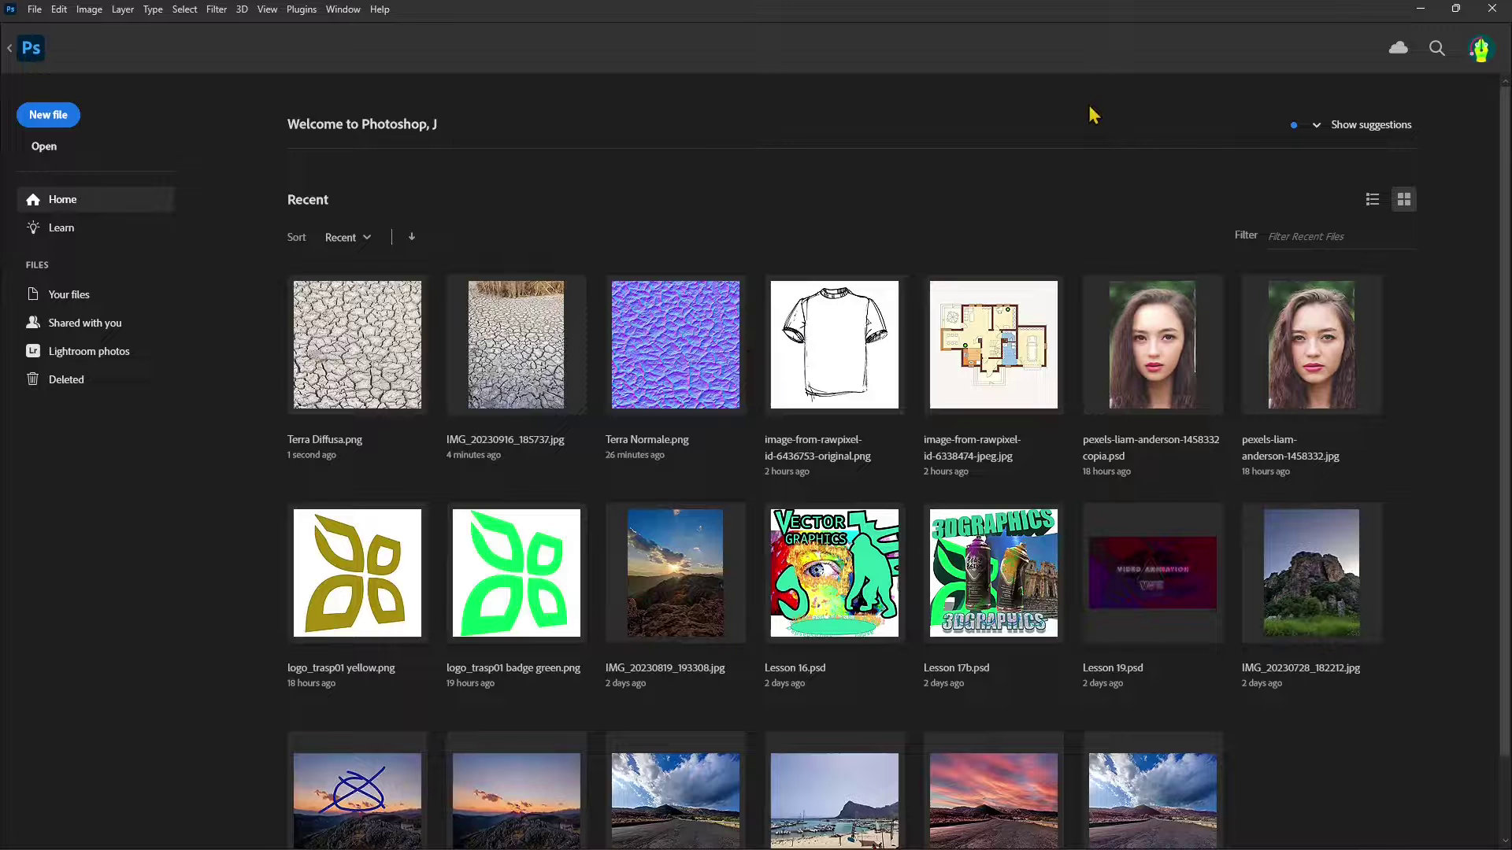
Close Photoshop, maximise Blender and orbit around the rocky displaced cube to a near-front view.
left_click(1492, 9)
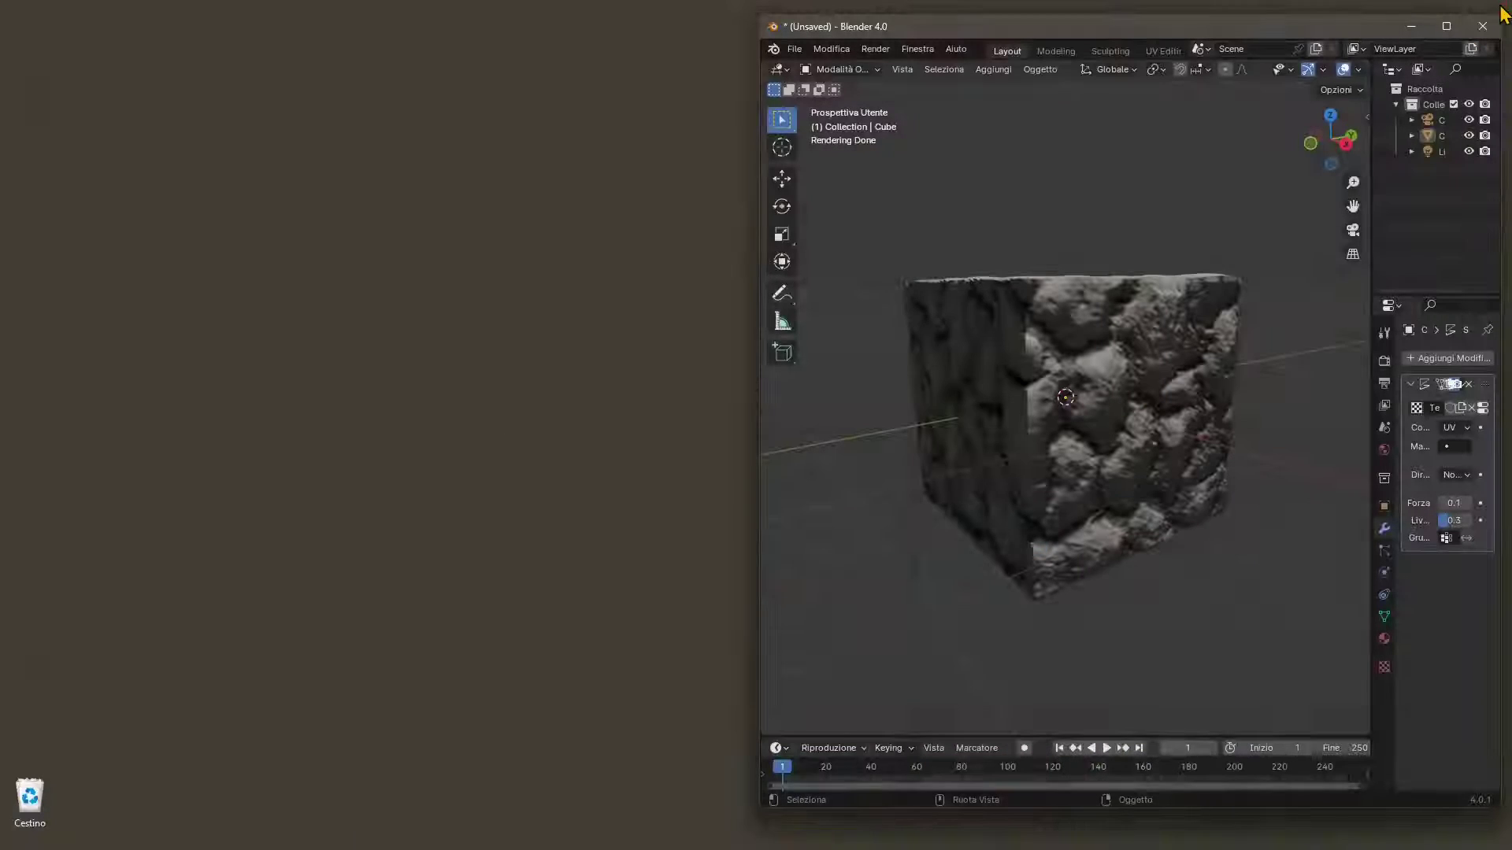
double_click(1189, 35)
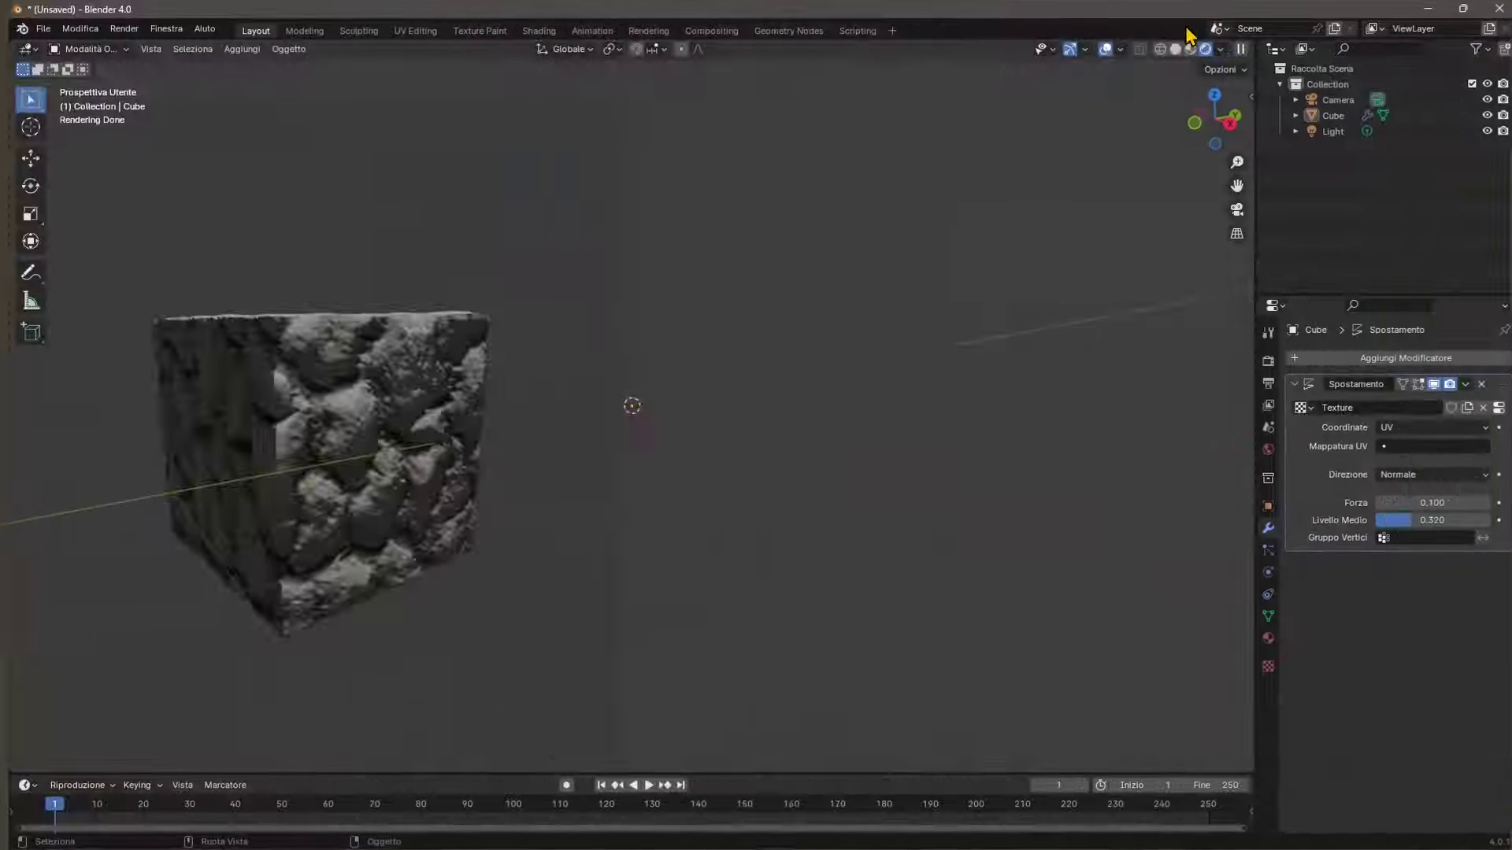
scroll(786, 483, "down", 6)
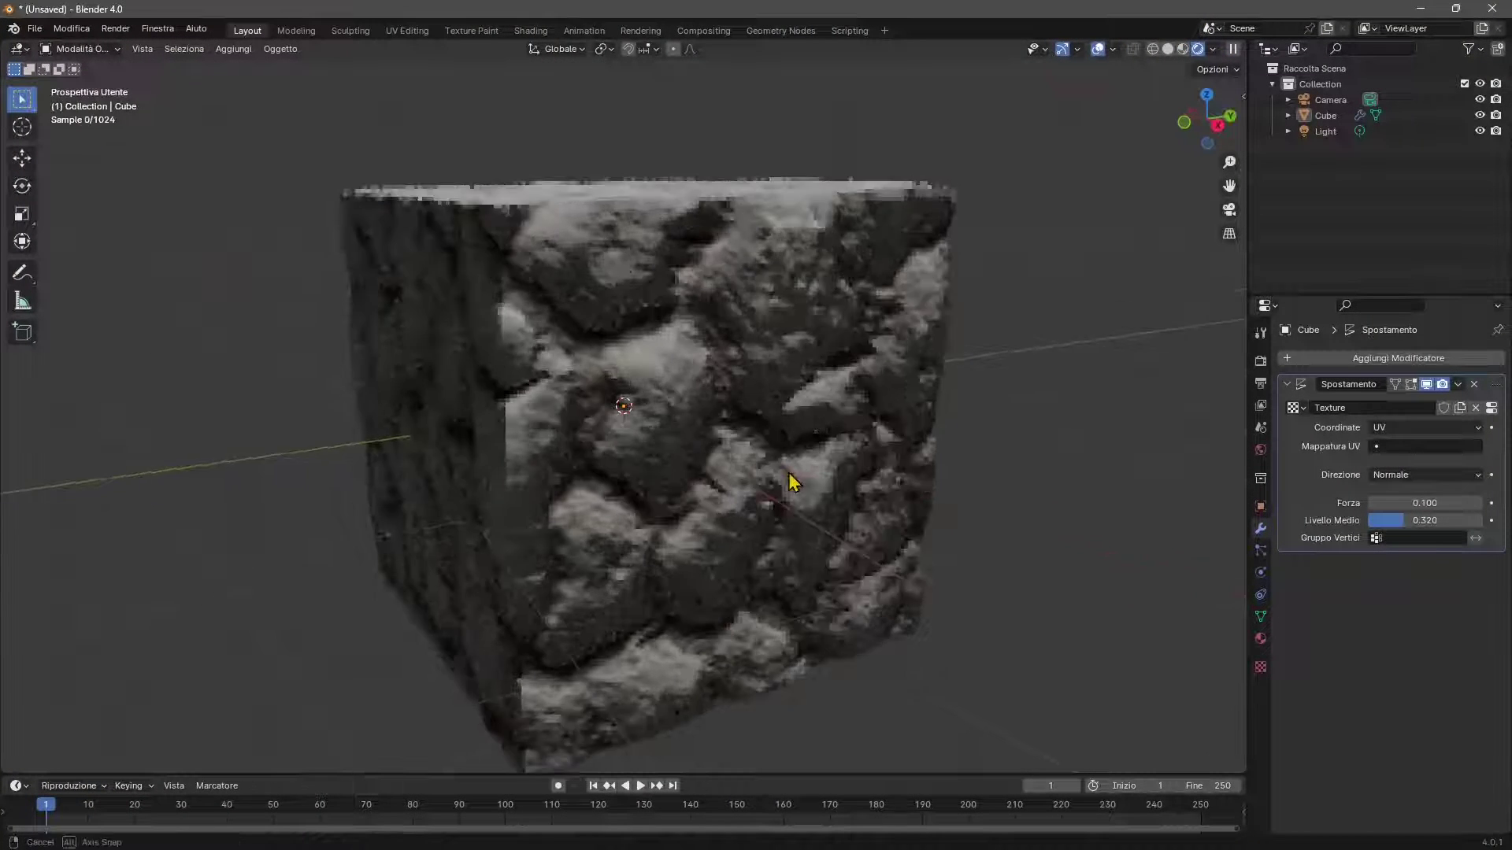
middle_click_drag(787, 482, 556, 226)
scroll(499, 392, "up", 2)
middle_click_drag(499, 392, 553, 411)
Start a new General scene and discard the old scene without saving.
left_click(34, 28)
mouse_move(52, 52)
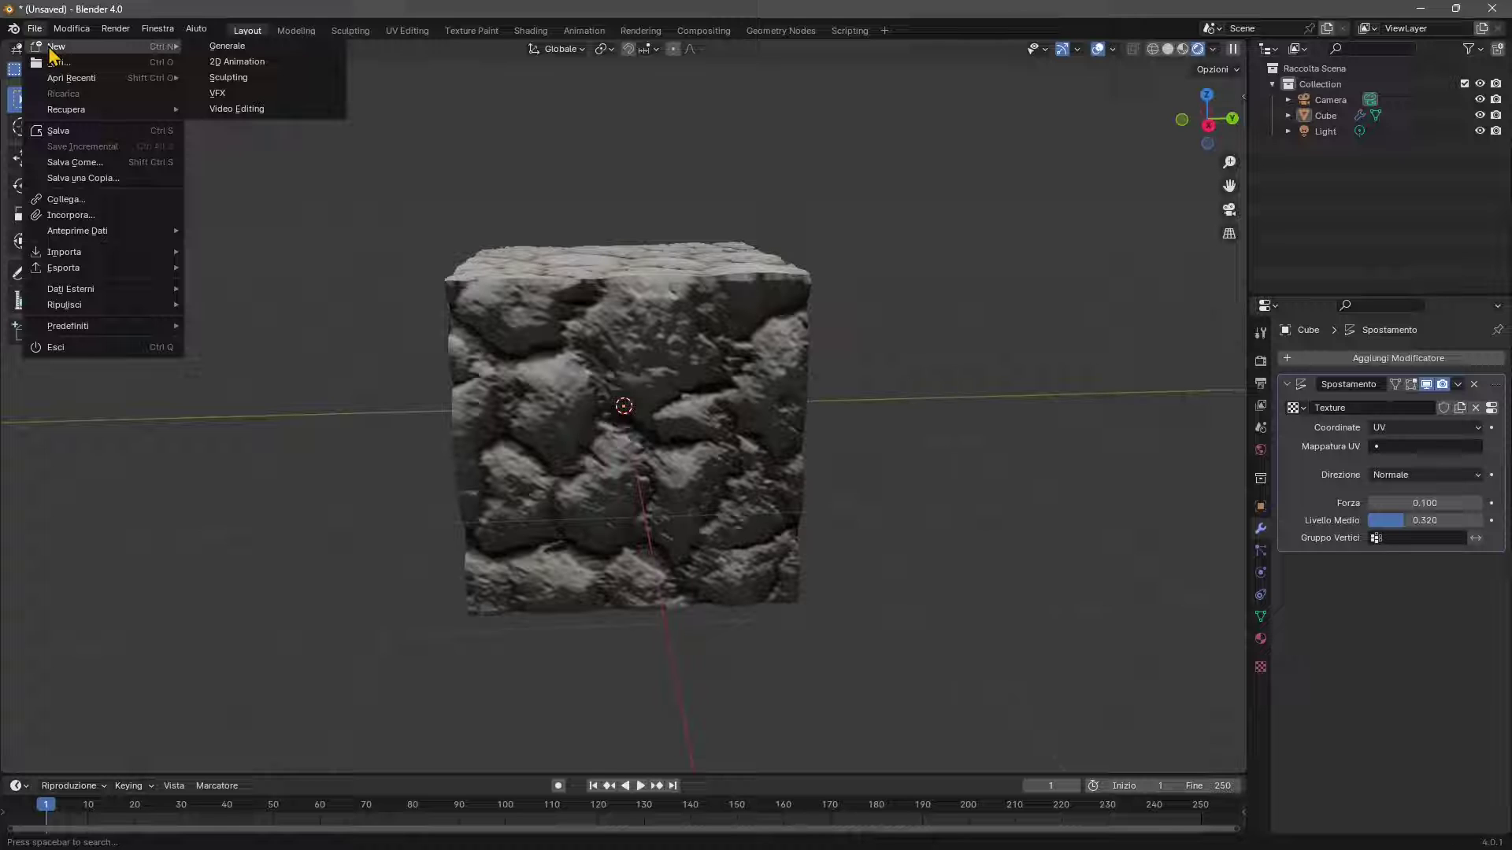
left_click(227, 45)
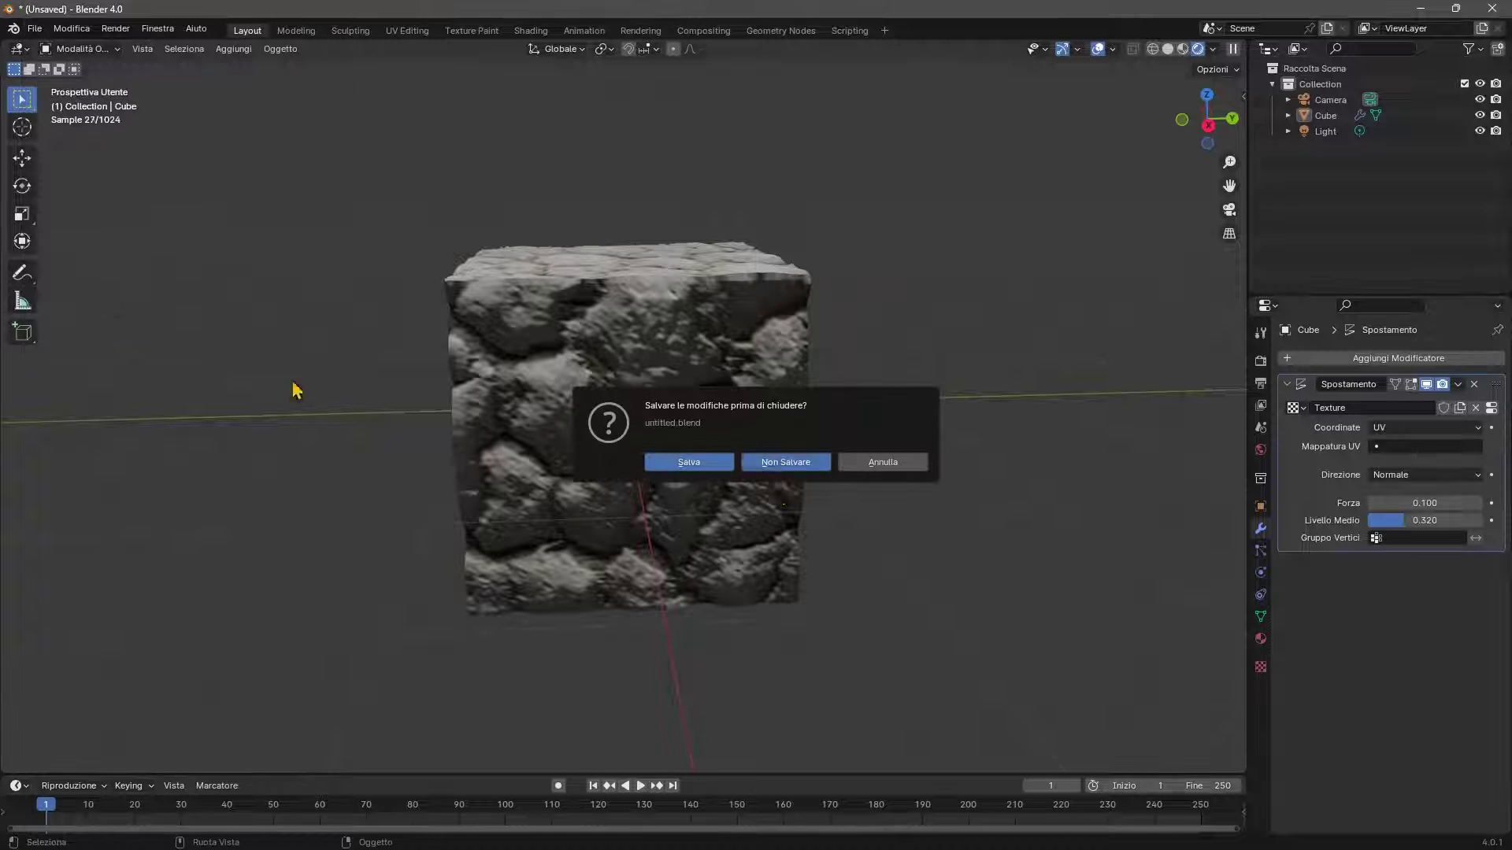
key("n")
left_click(38, 29)
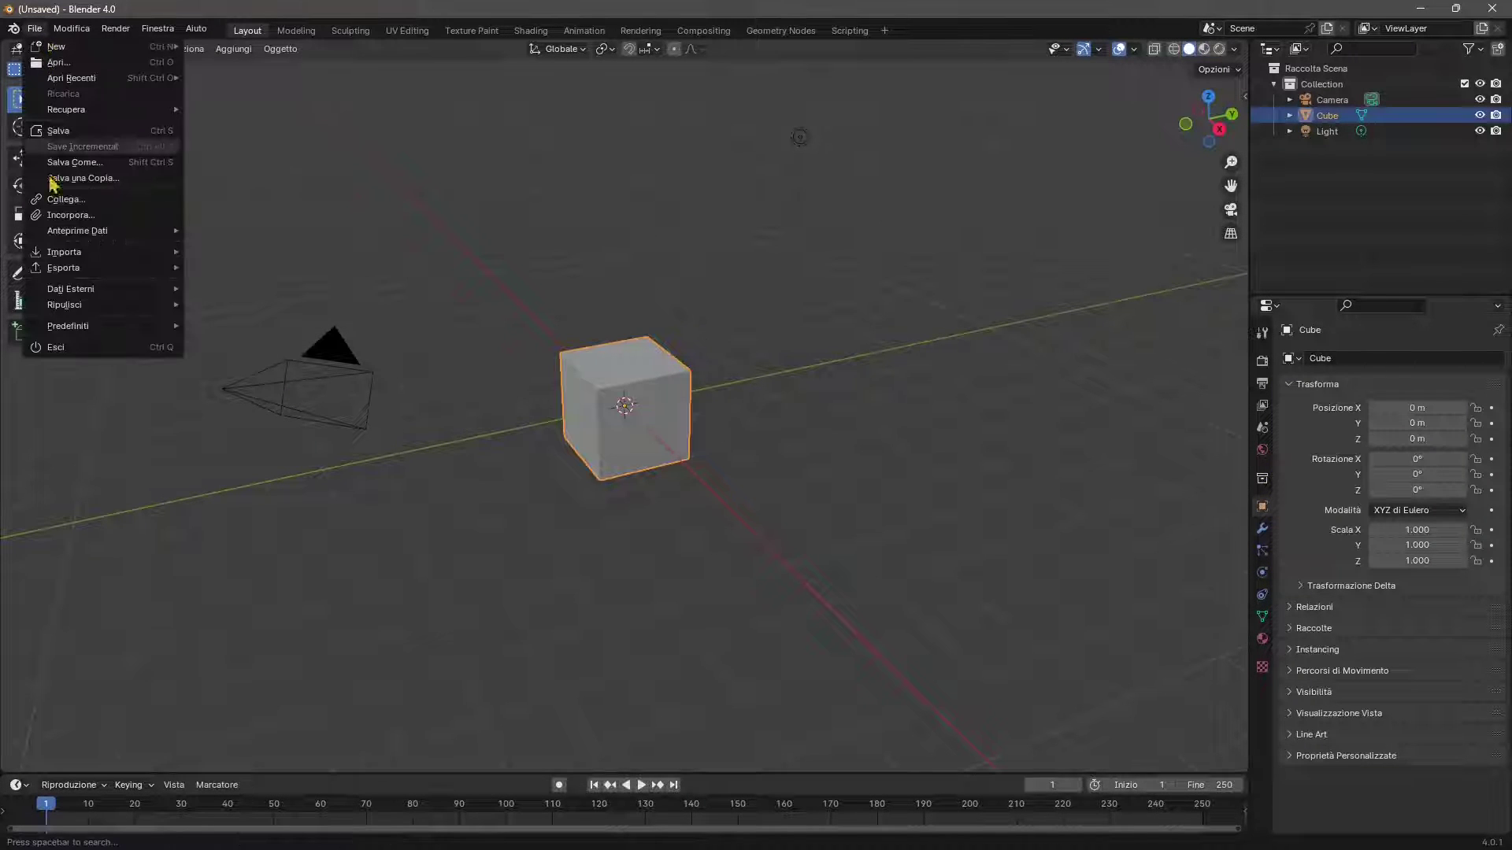
mouse_move(71, 28)
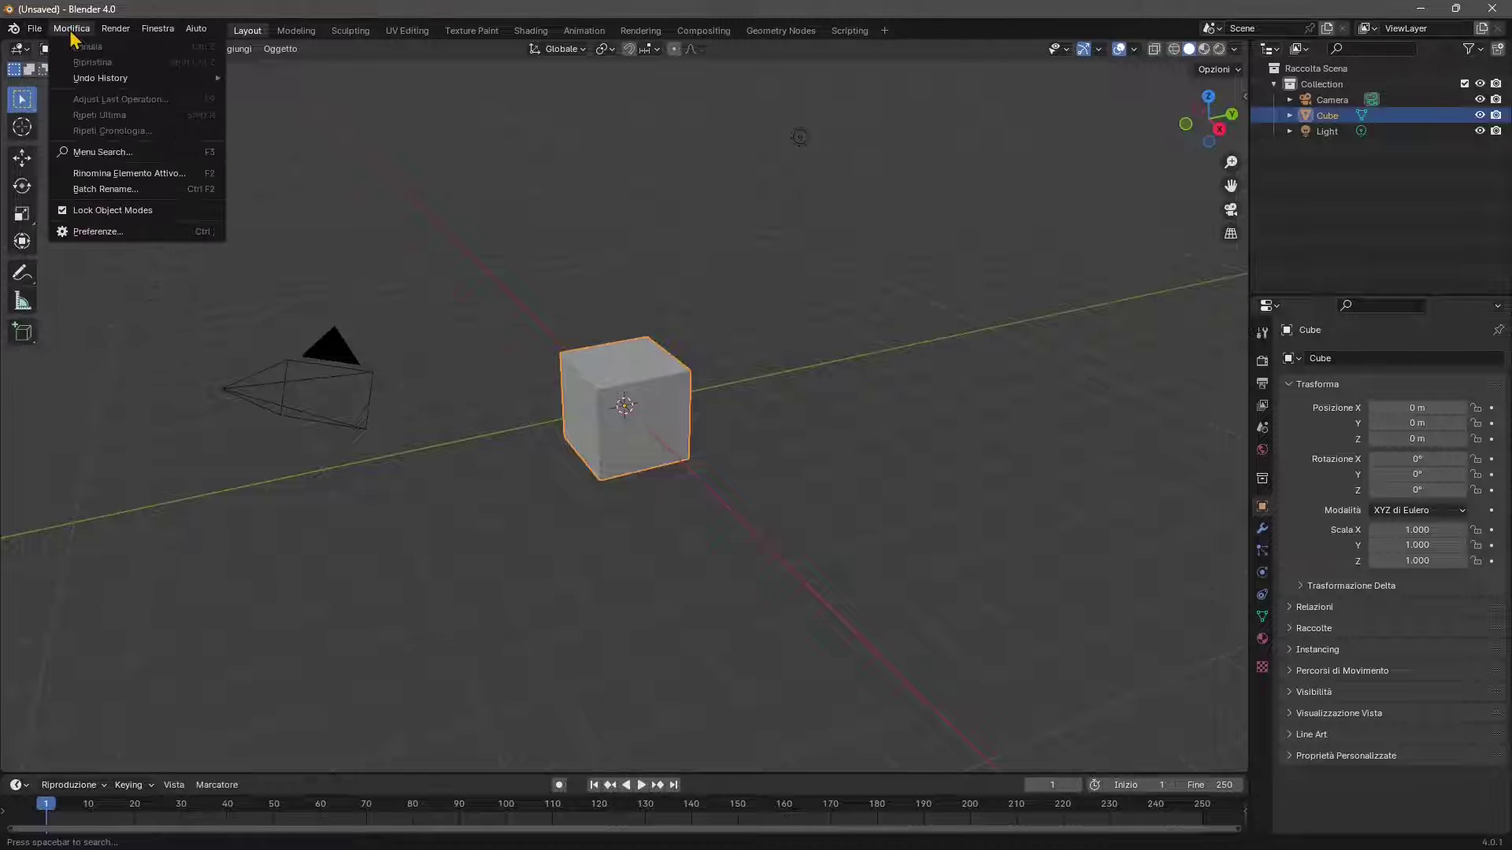
left_click(126, 234)
left_click(339, 391)
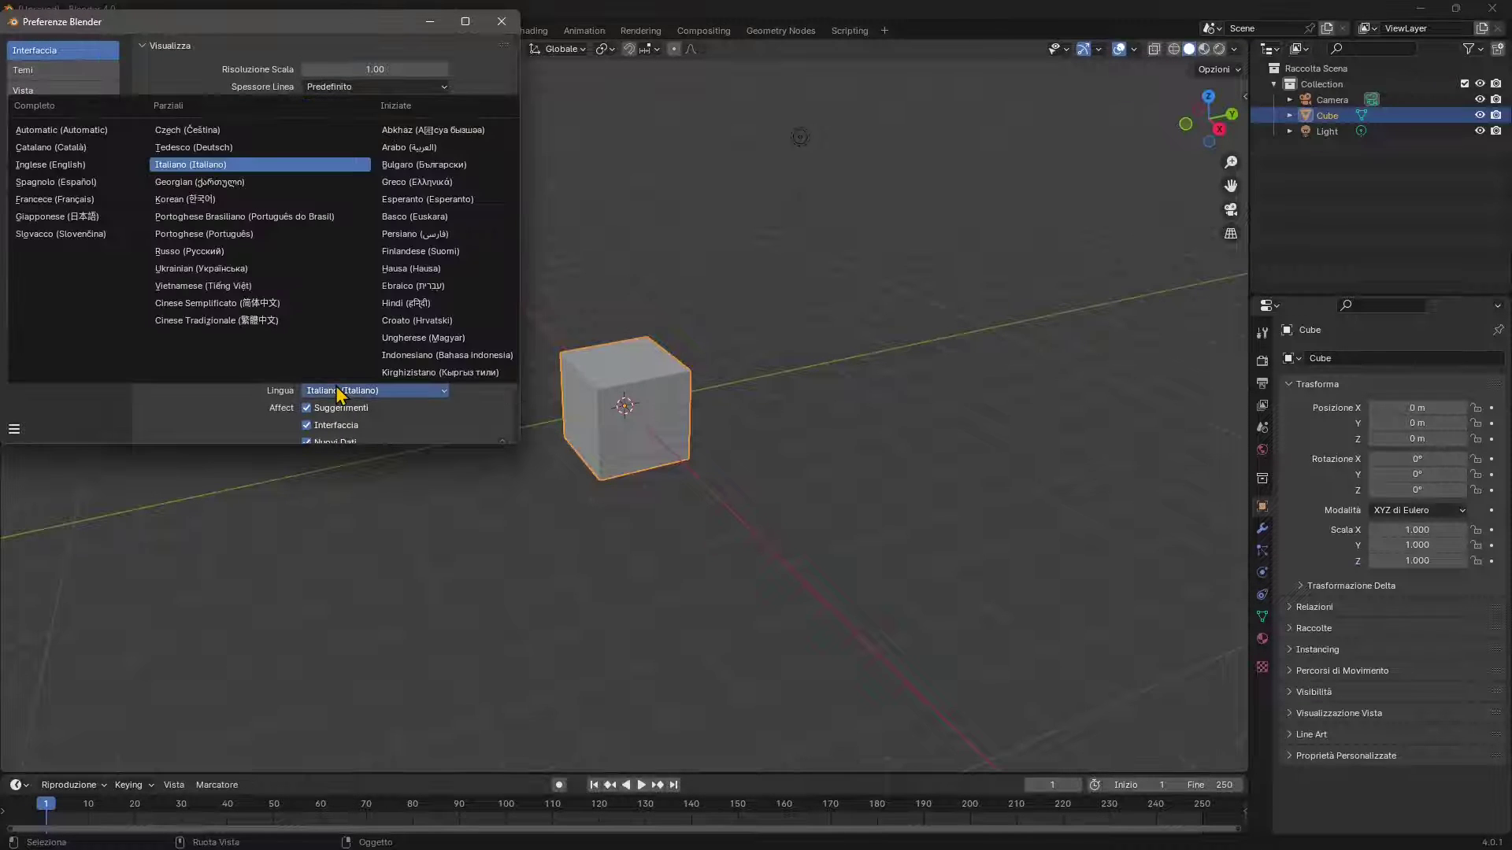
left_click(67, 166)
left_click(494, 27)
scroll(720, 351, "up", 3)
middle_click_drag(666, 442, 628, 118)
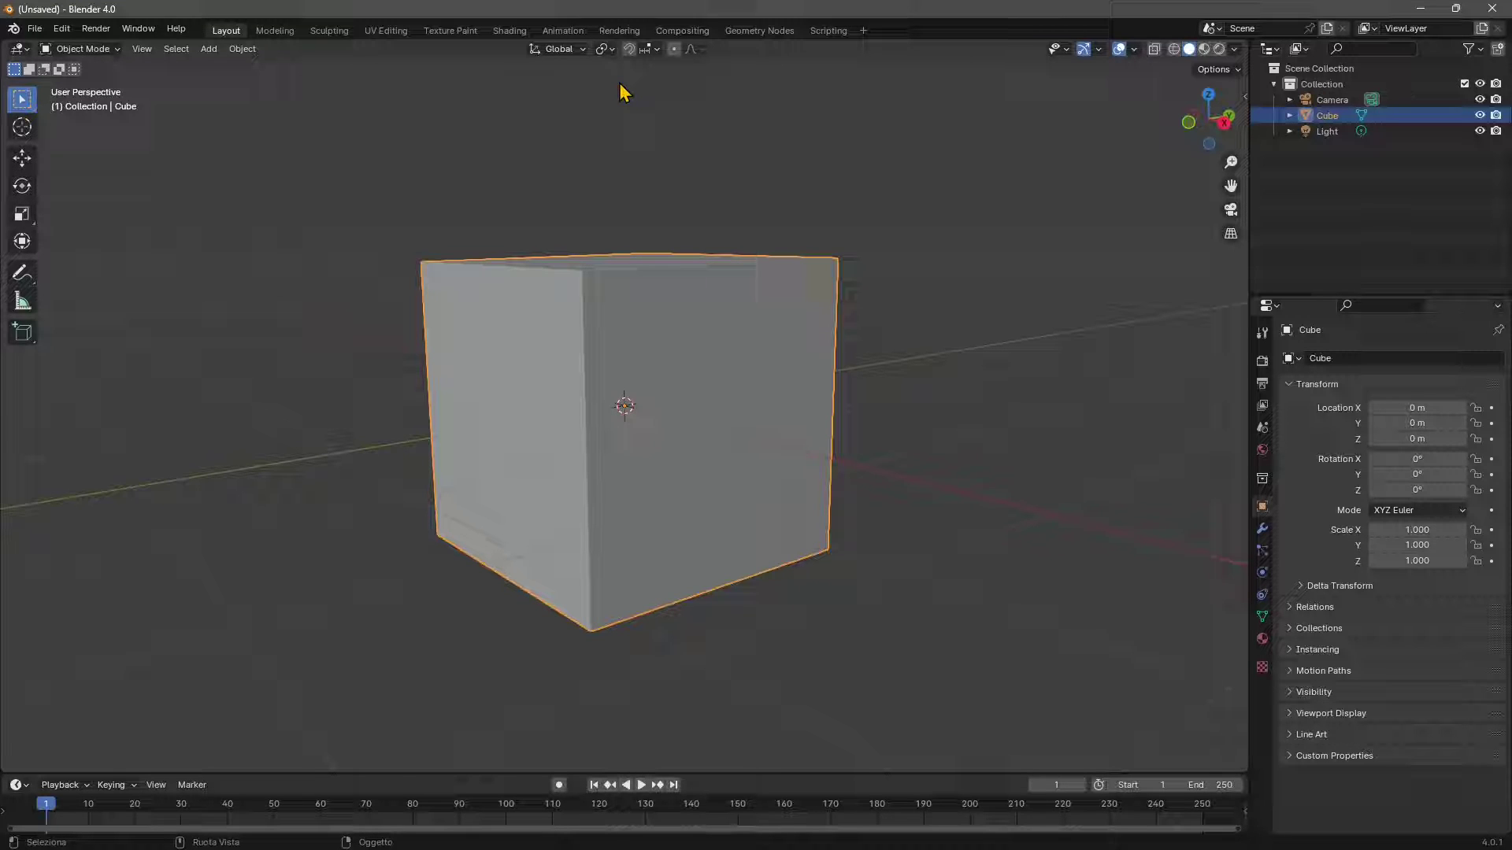
middle_click_drag(606, 369, 679, 419)
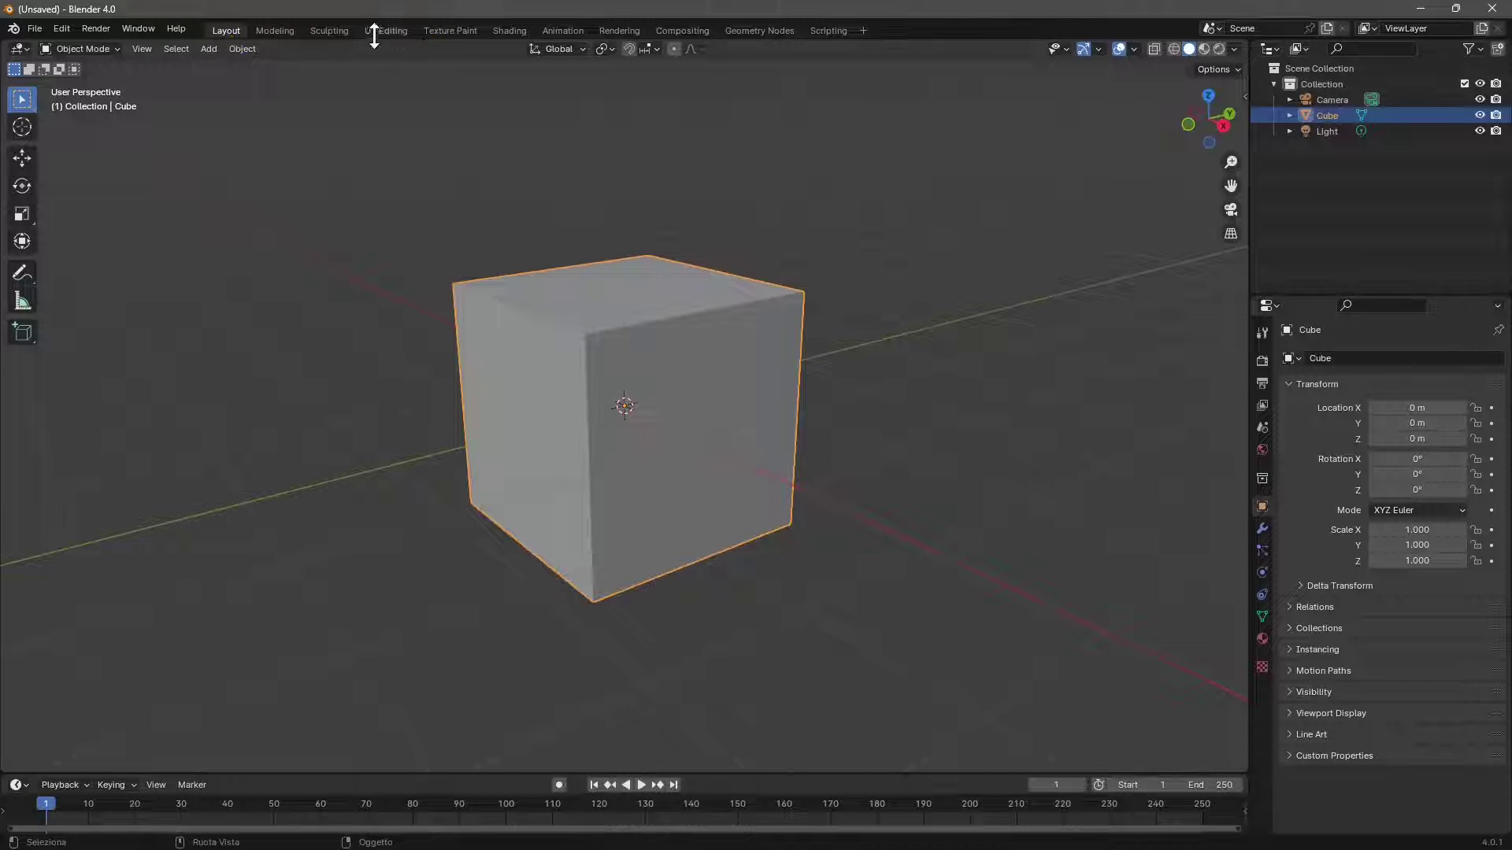
Switch to the Shading workspace and orbit slightly around the cube.
left_click(509, 31)
scroll(740, 535, "up", 5)
scroll(759, 642, "down", 3)
scroll(760, 630, "up", 2)
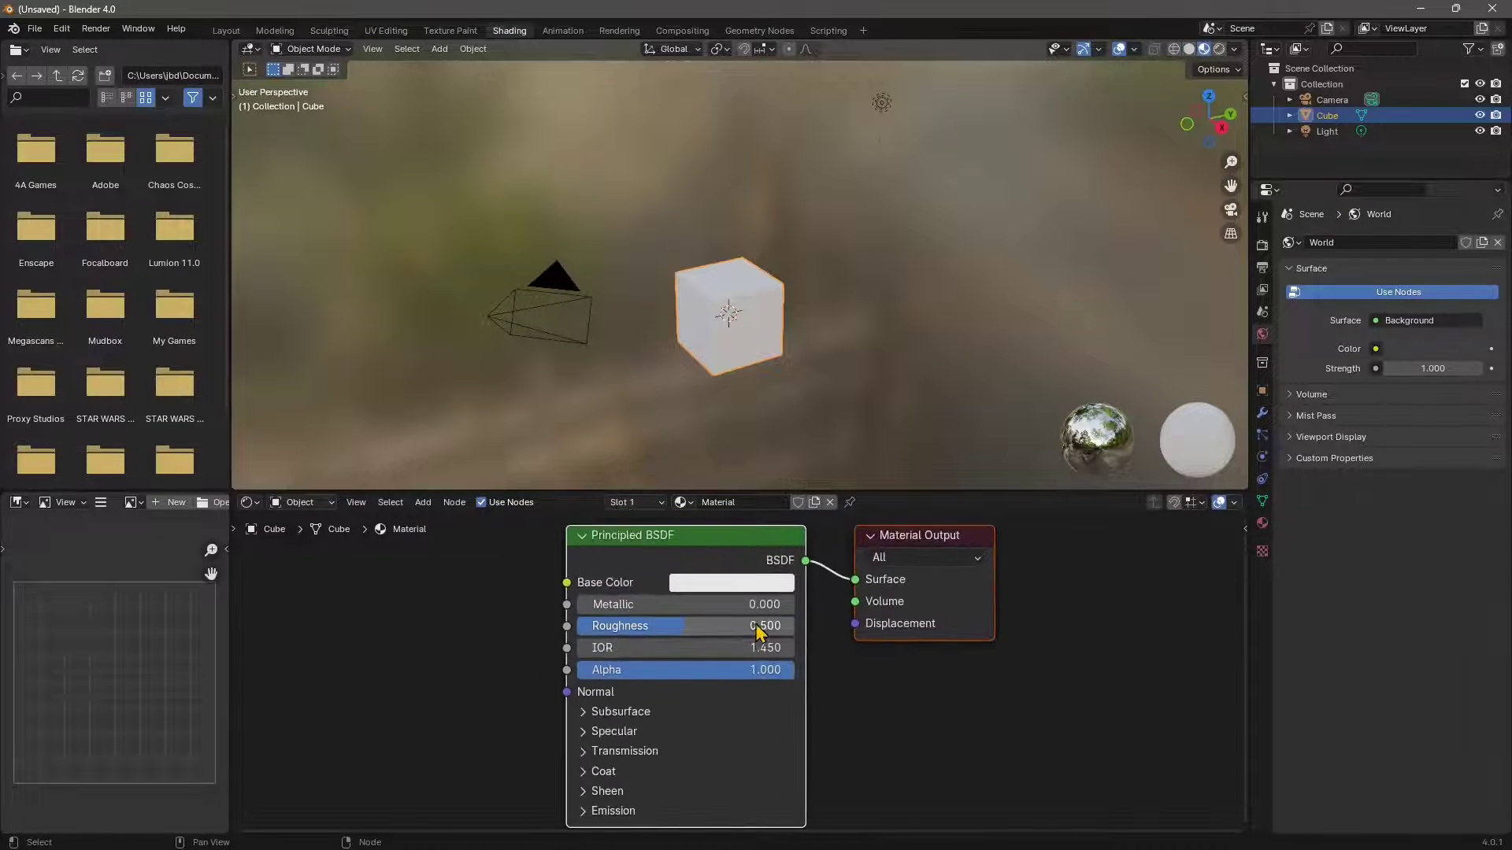
middle_click_drag(732, 347, 725, 382)
scroll(732, 394, "up", 3)
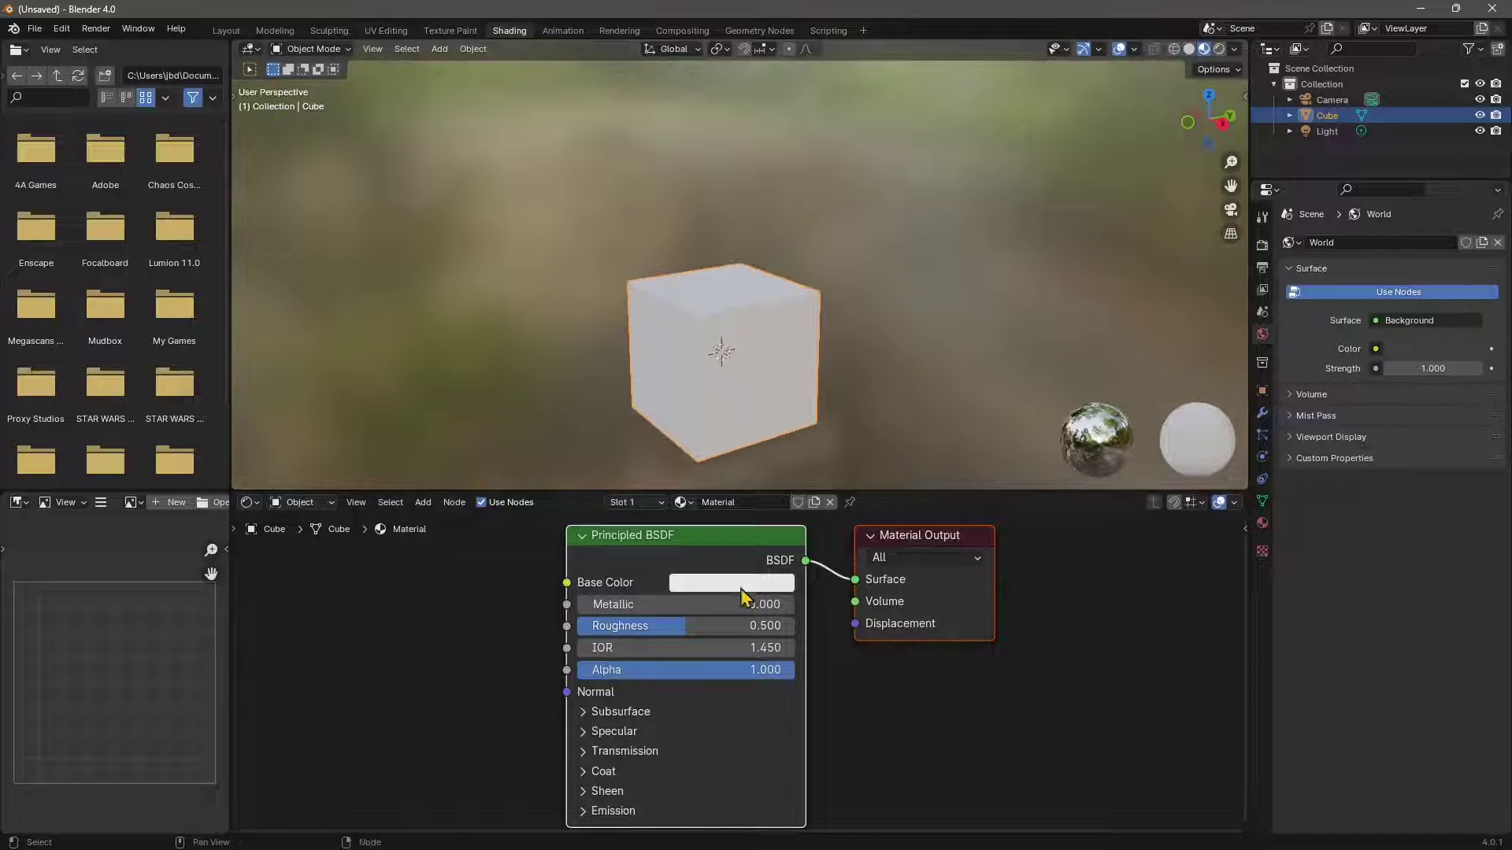
scroll(749, 601, "down", 2)
scroll(645, 634, "up", 1)
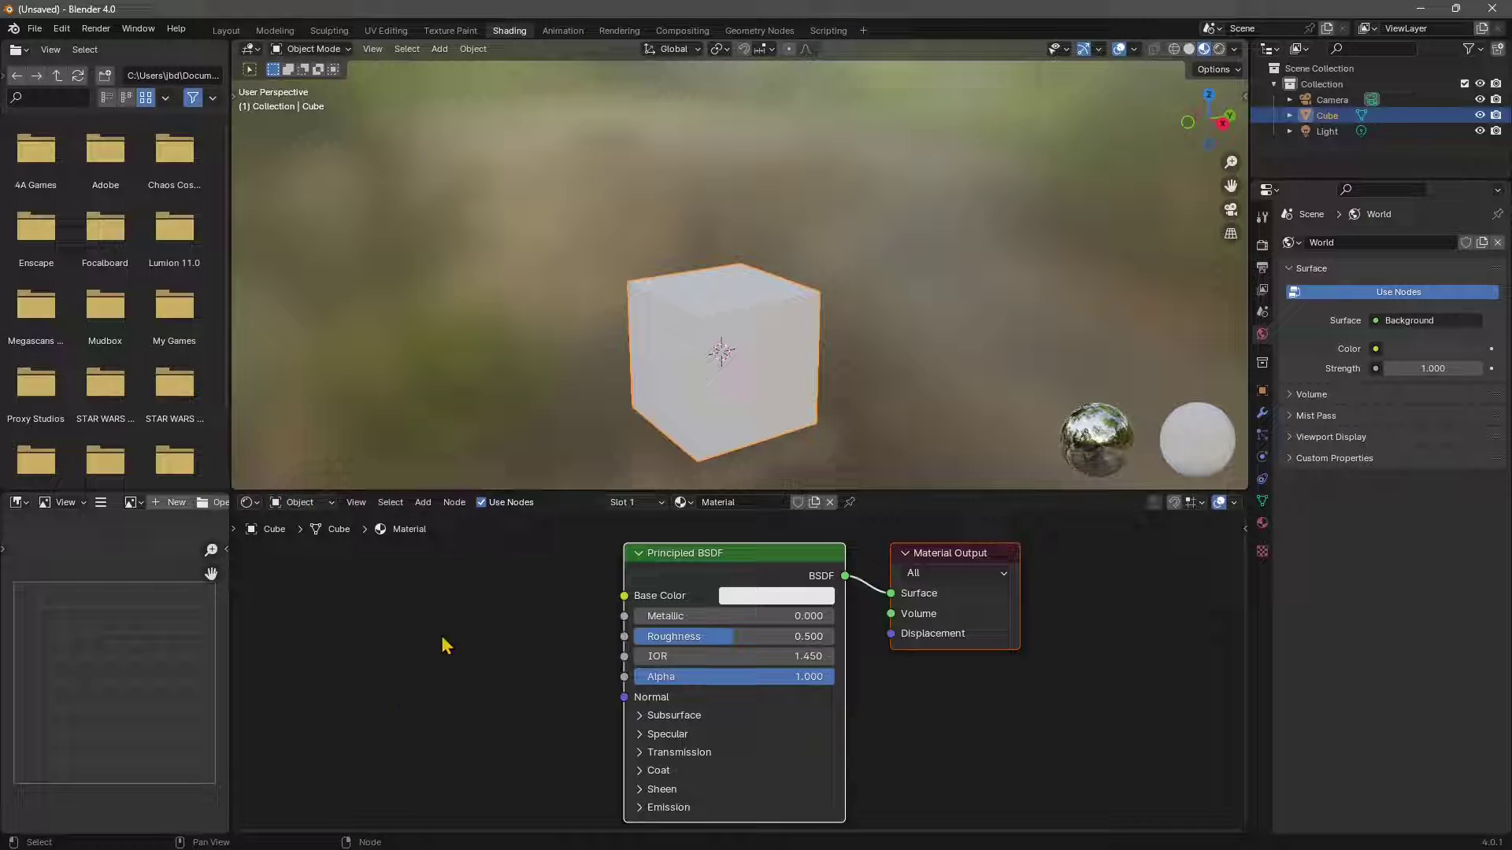
Add an Image Texture node and connect its Color to the Principled BSDF Base Color.
left_click(418, 506)
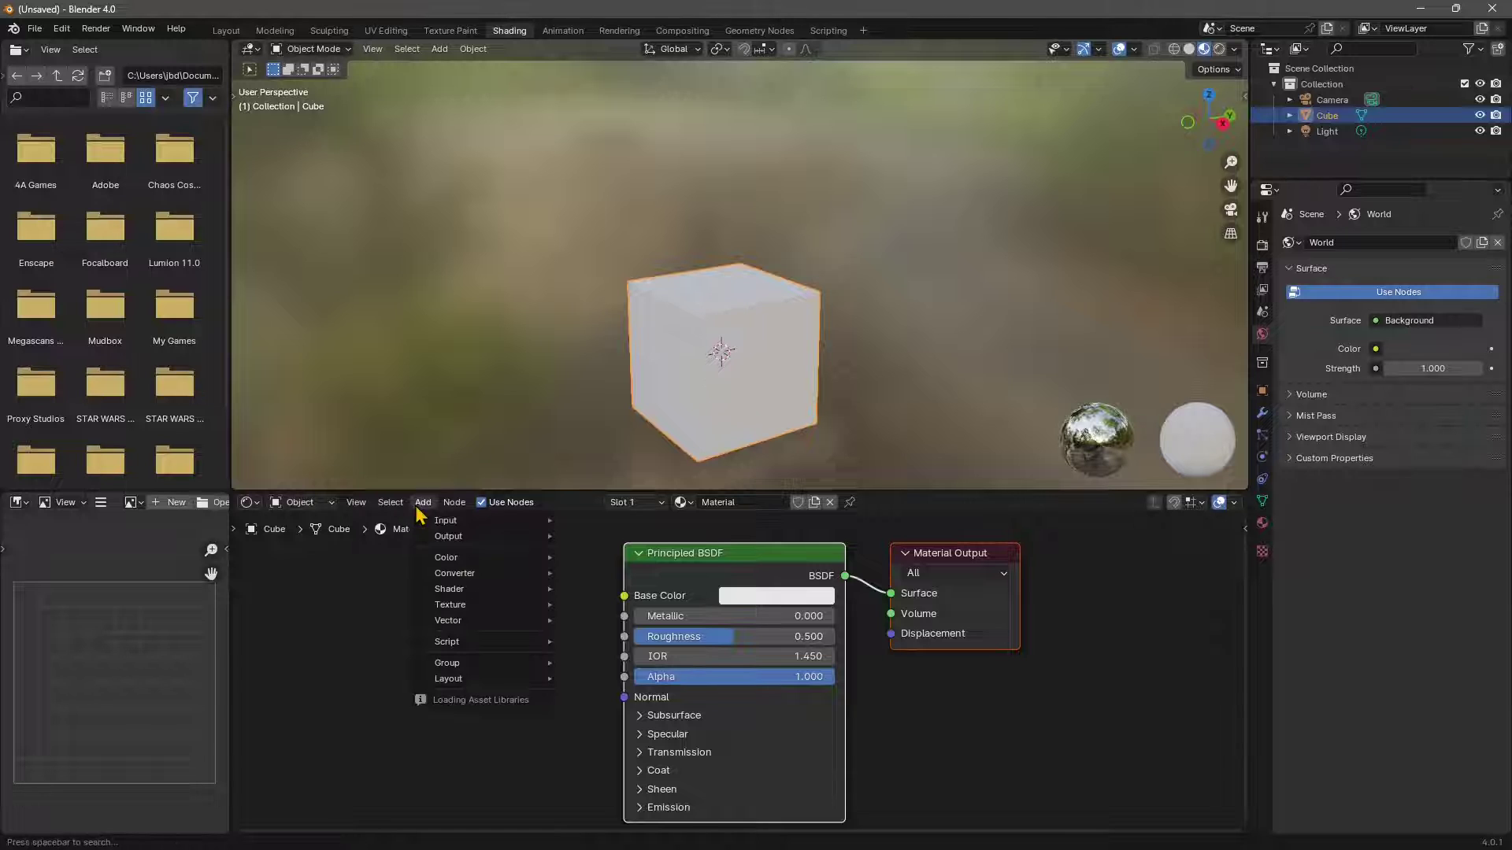
mouse_move(479, 608)
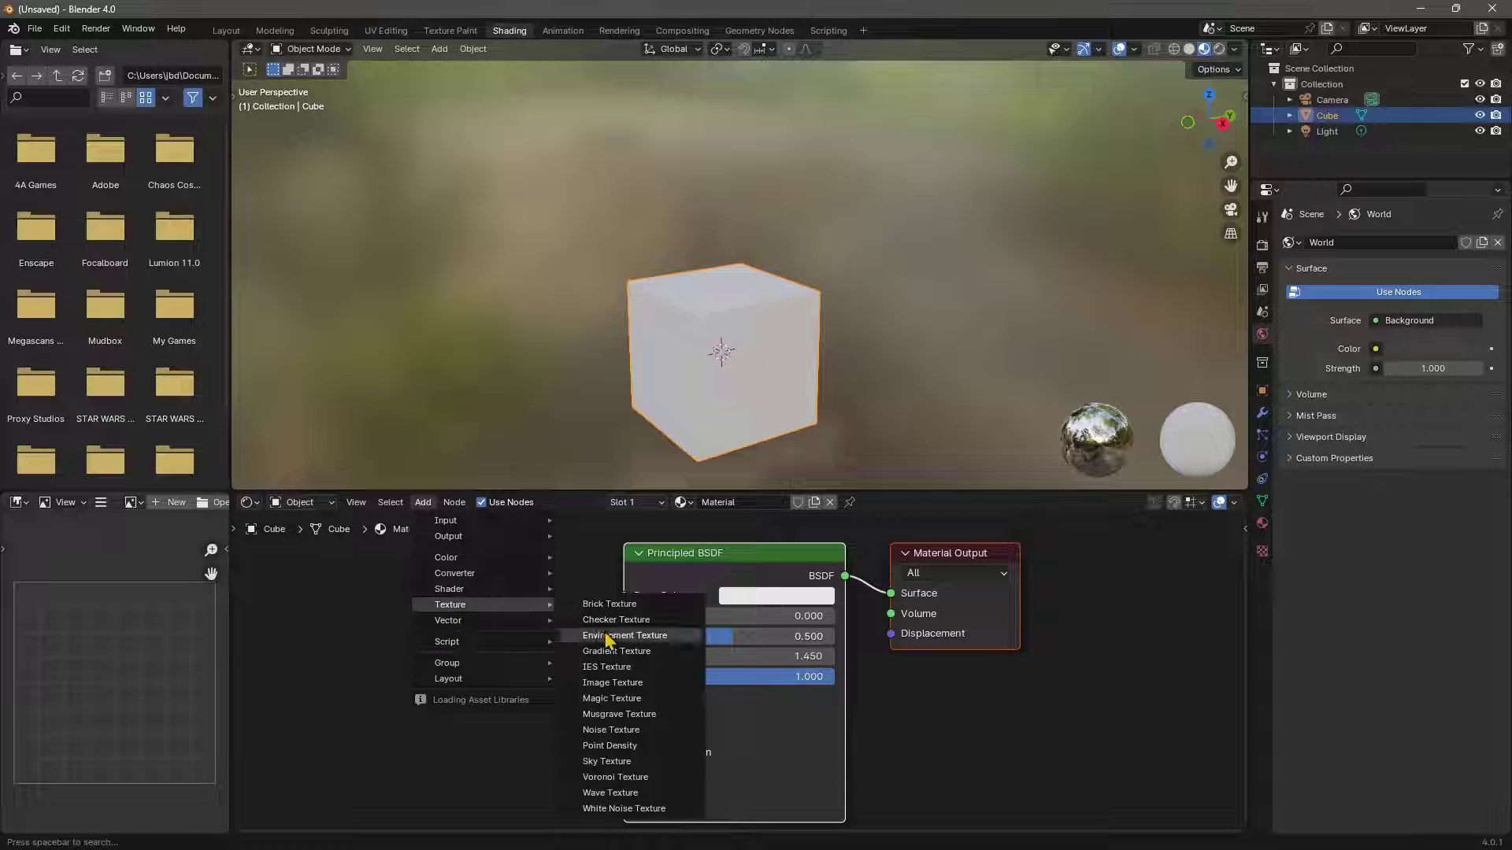
left_click(610, 683)
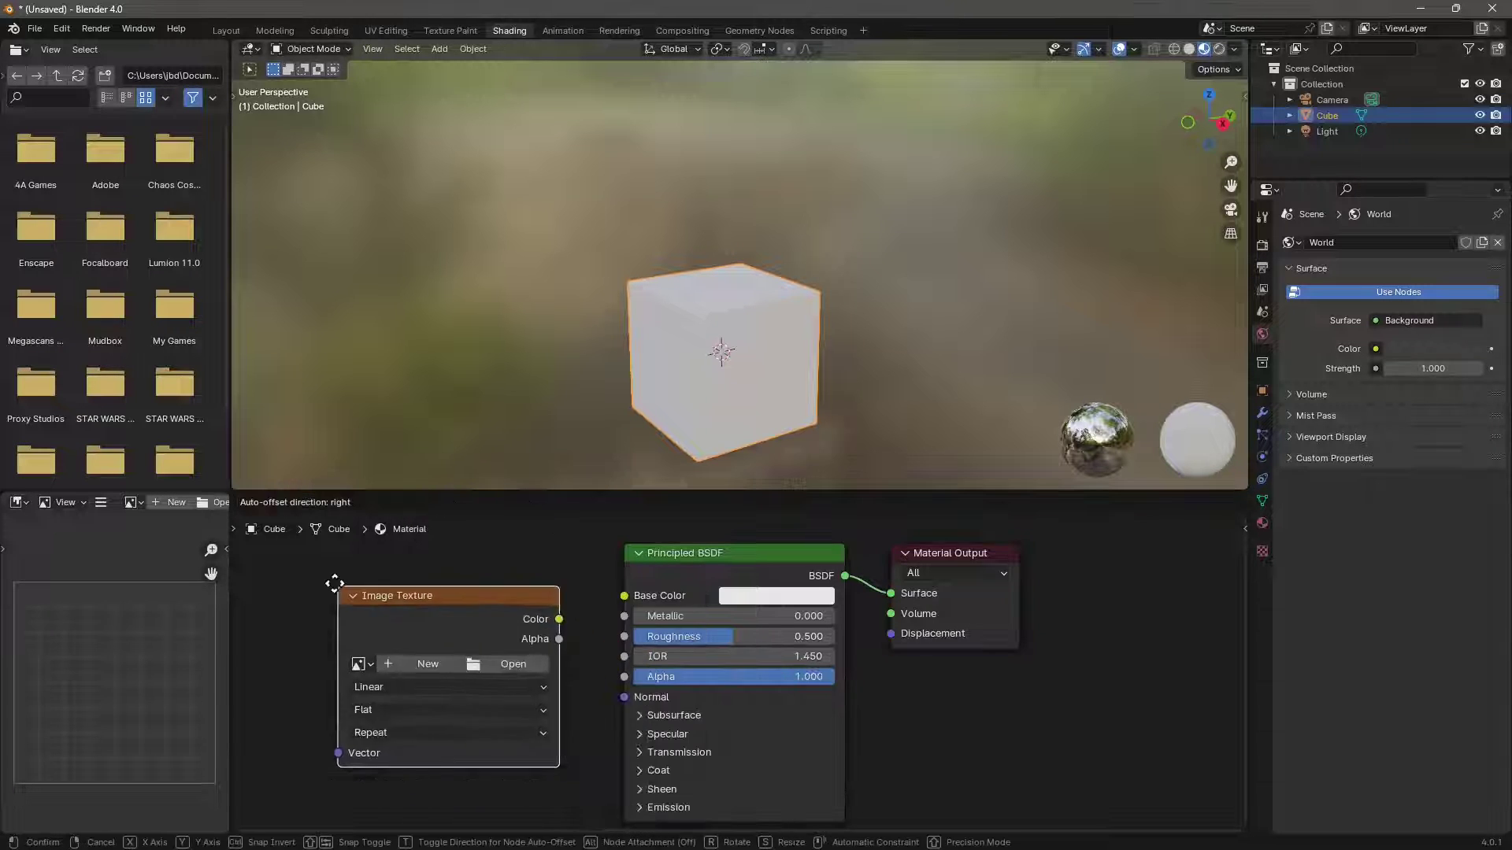
left_click(331, 555)
left_click_drag(461, 569, 412, 561)
left_click_drag(505, 583, 617, 599)
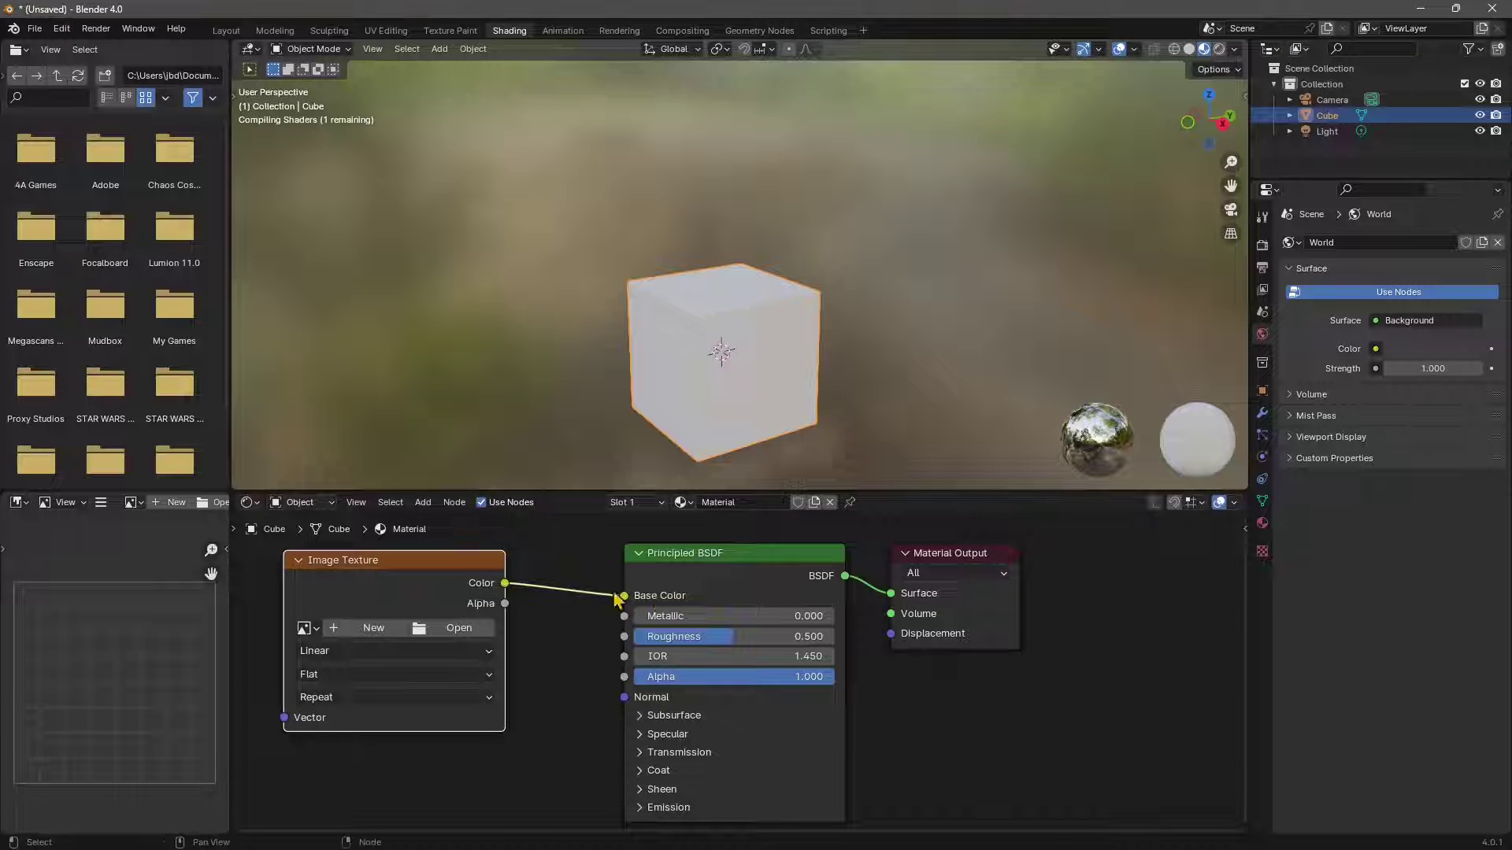
Load Terra Diffusa.png from the Texture Roccia 3D folder into the image node.
left_click(460, 628)
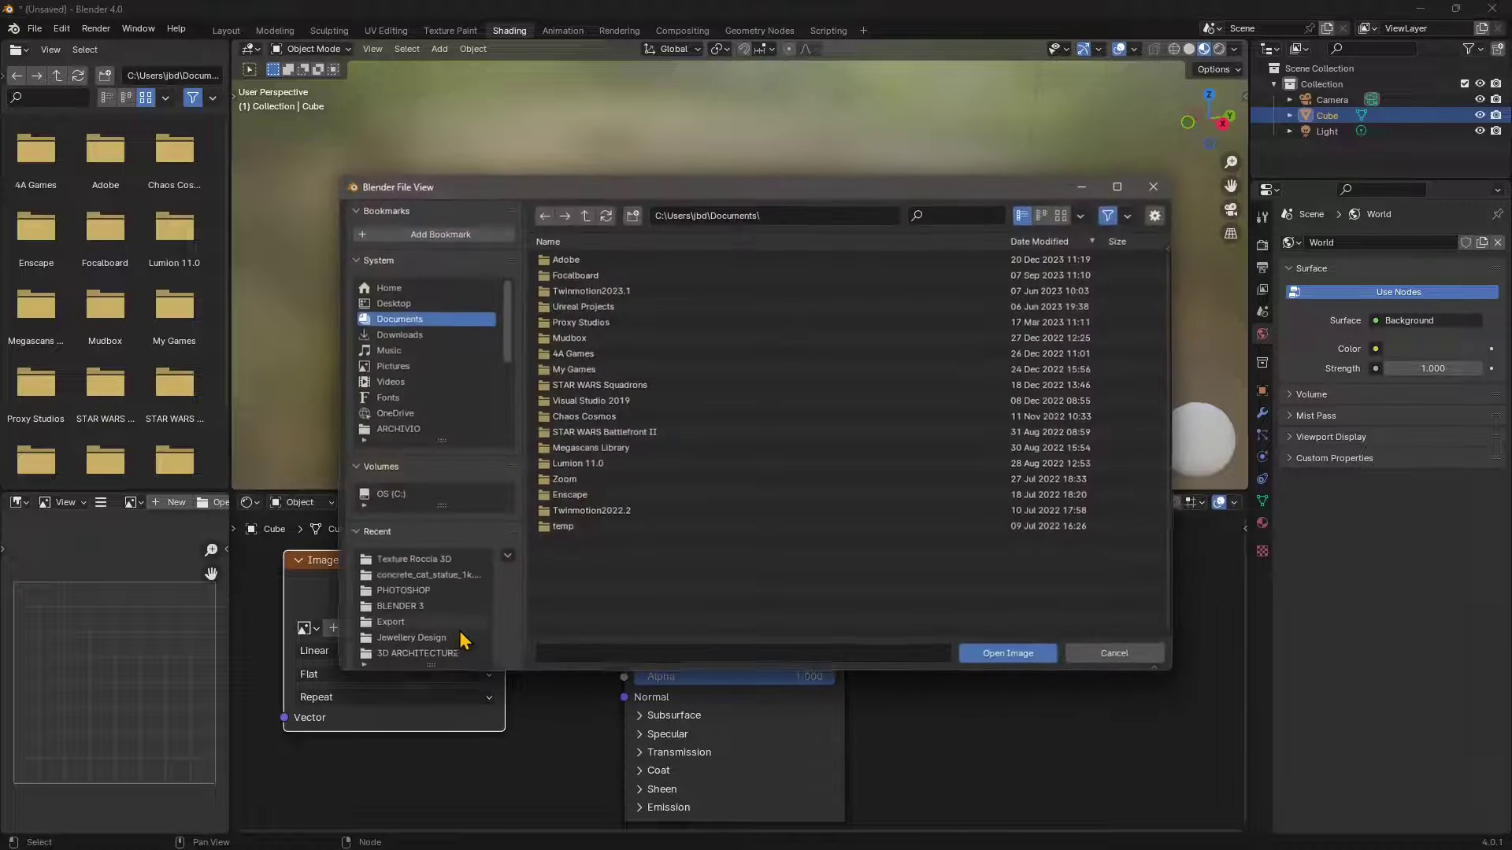
left_click(411, 560)
left_click(587, 291)
left_click(1062, 215)
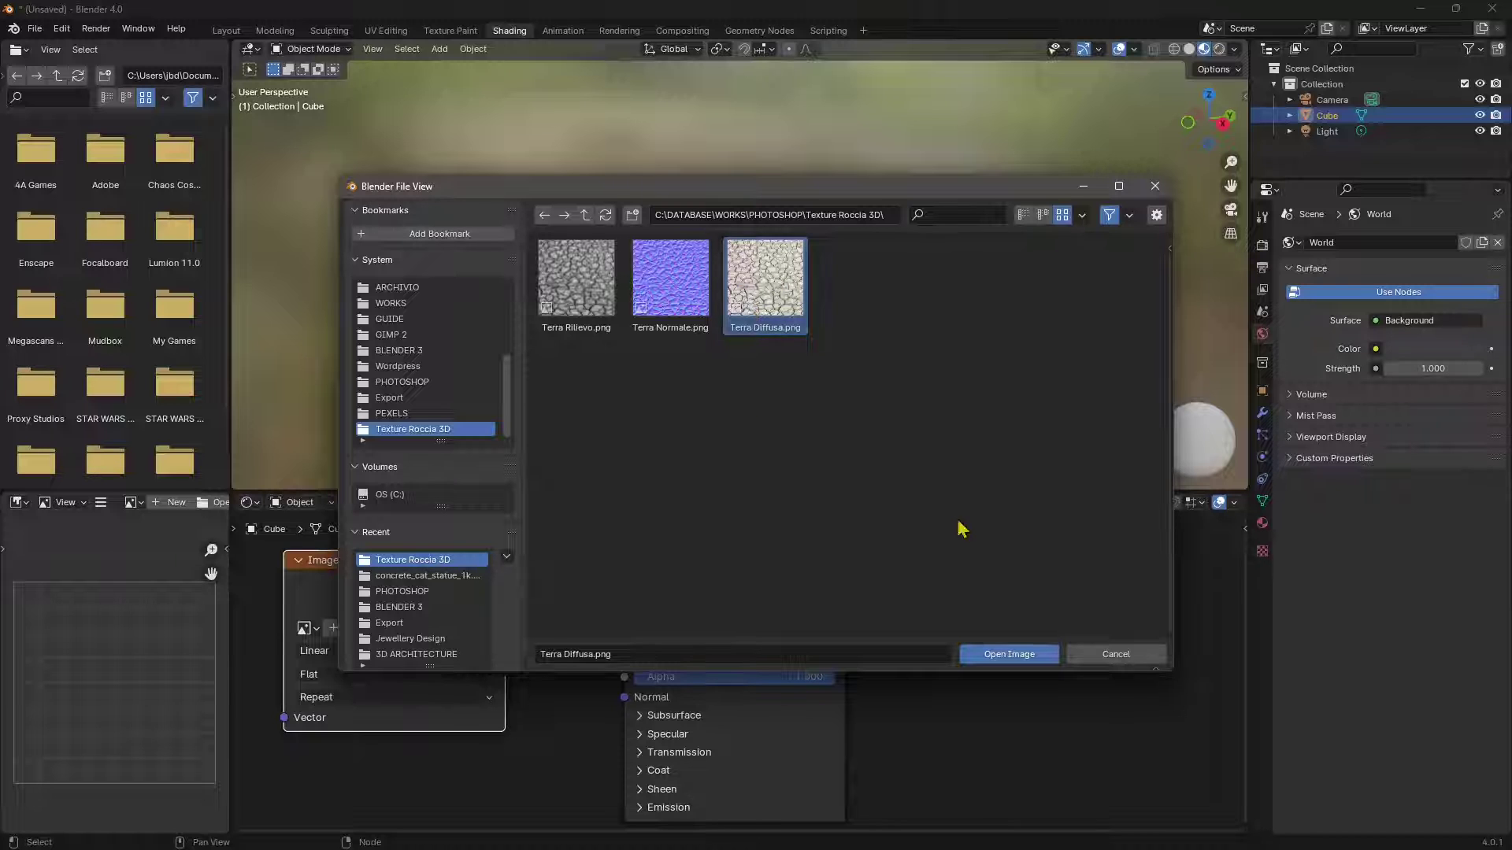
left_click(1028, 654)
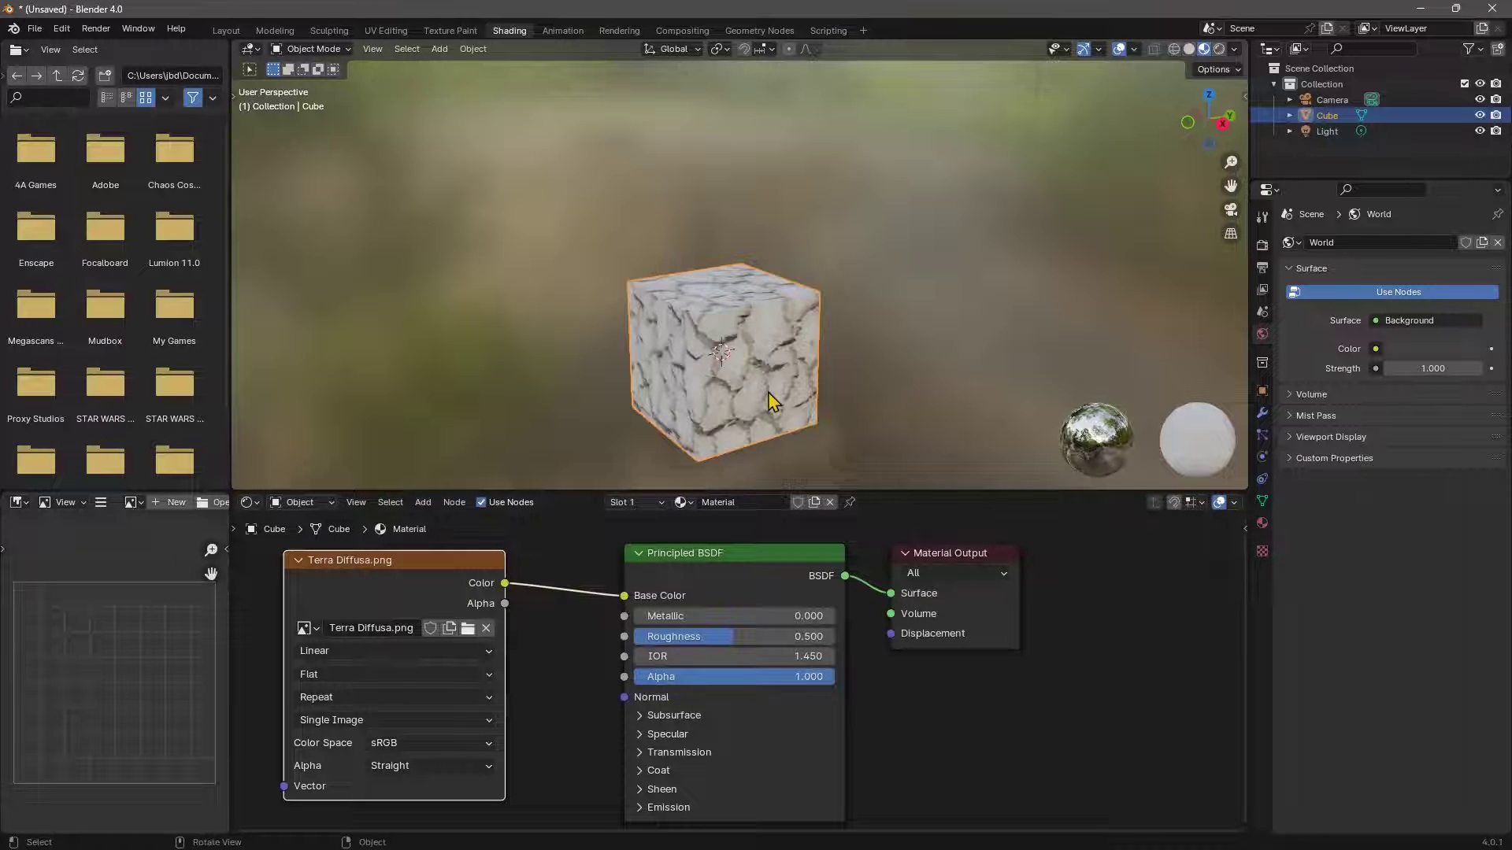
Rearrange the Material Output, Principled BSDF and image nodes to make room for a new node.
middle_click_drag(772, 398, 621, 434)
scroll(675, 725, "down", 1)
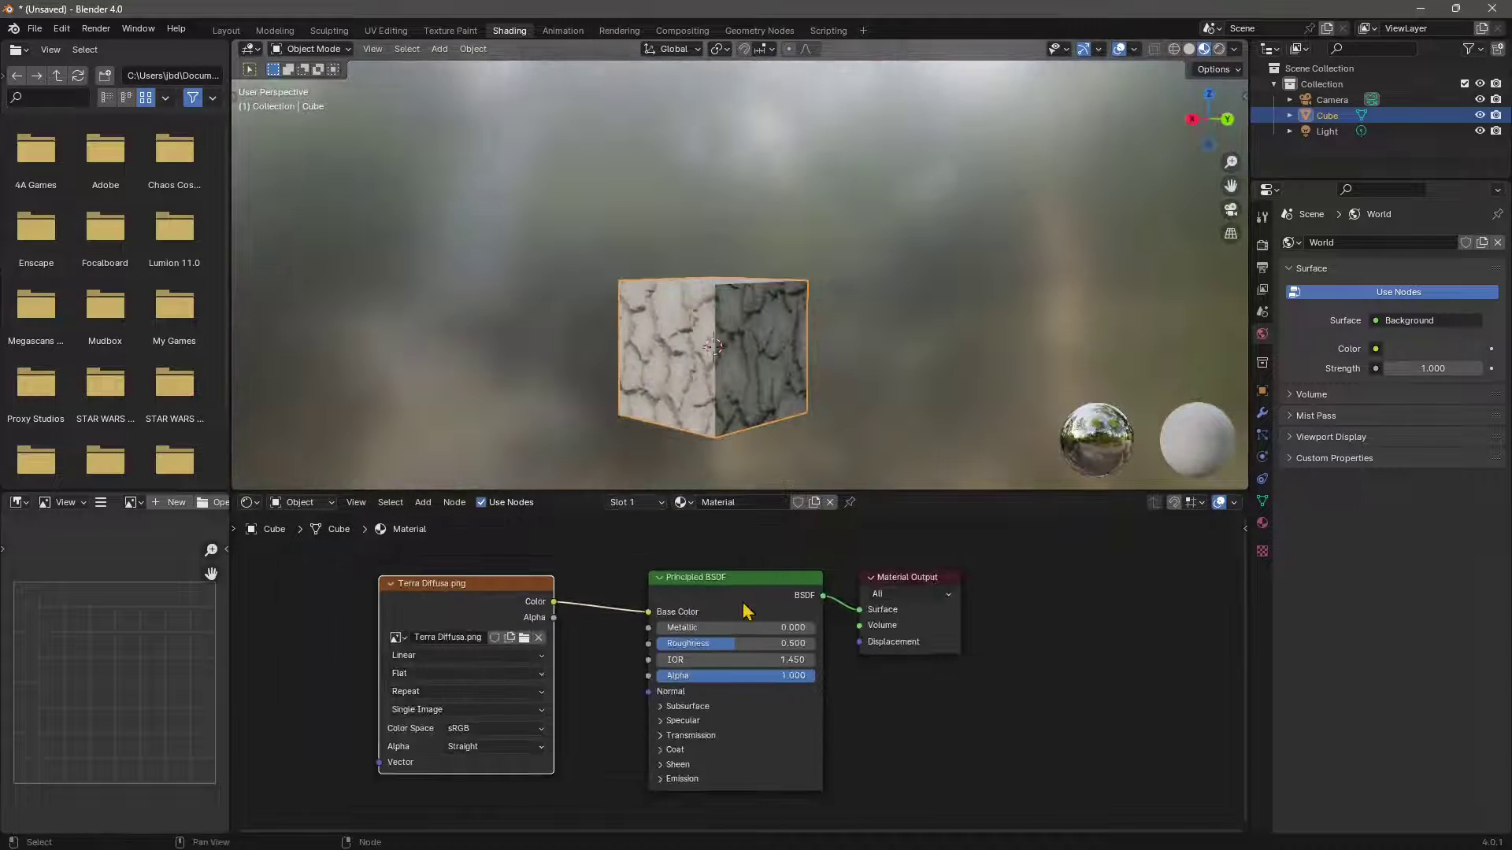
left_click_drag(888, 580, 1033, 571)
left_click_drag(756, 589, 890, 598)
left_click_drag(518, 608, 463, 588)
left_click_drag(870, 608, 780, 608)
scroll(780, 608, "up", 1)
middle_click_drag(780, 608, 834, 556)
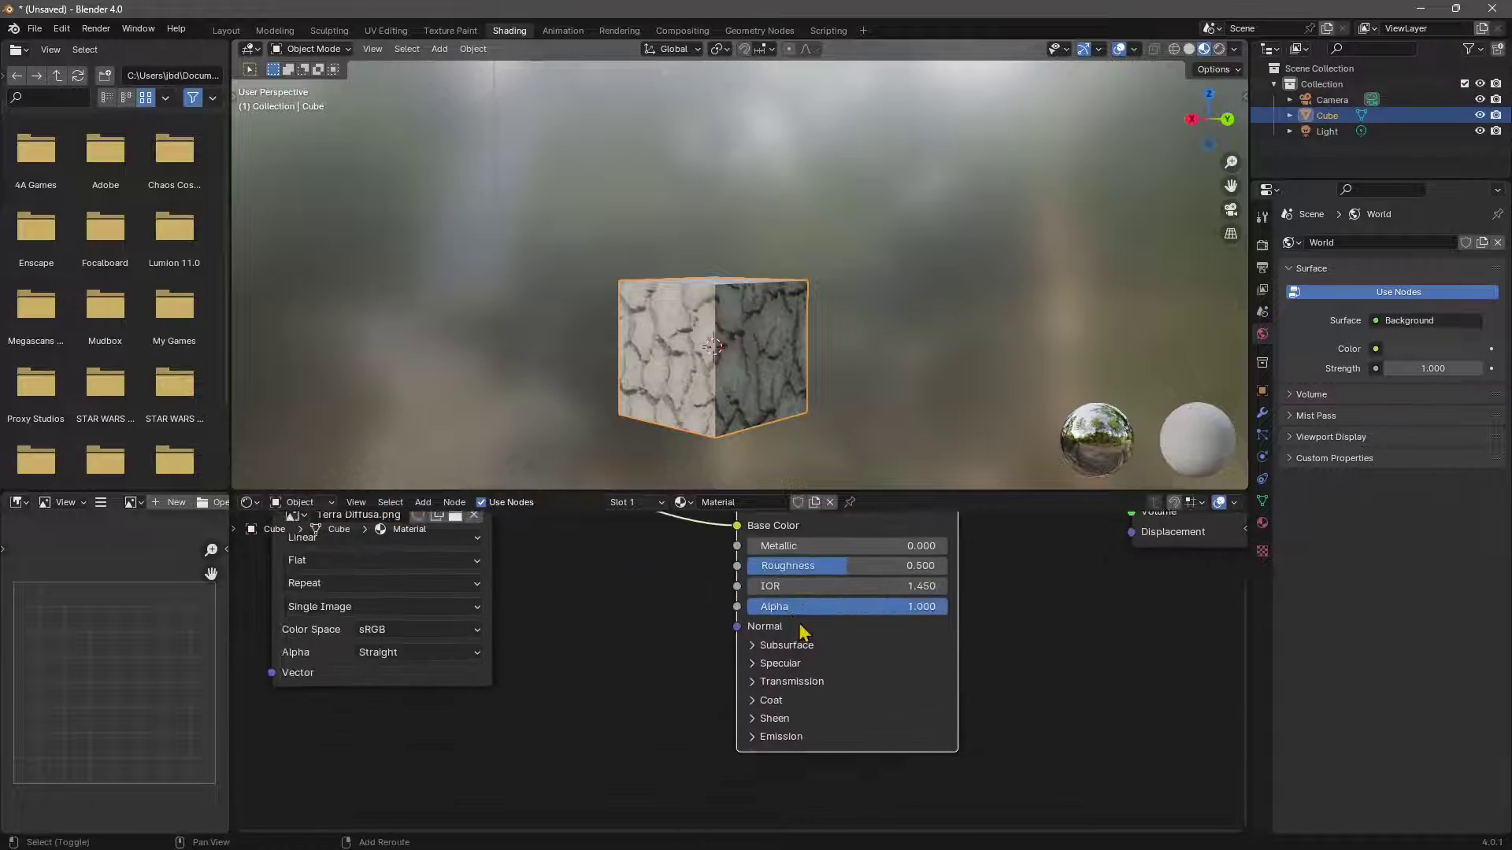
scroll(750, 696, "down", 1)
middle_click_drag(698, 642, 700, 678)
left_click_drag(834, 587, 878, 707)
middle_click_drag(878, 708, 797, 626)
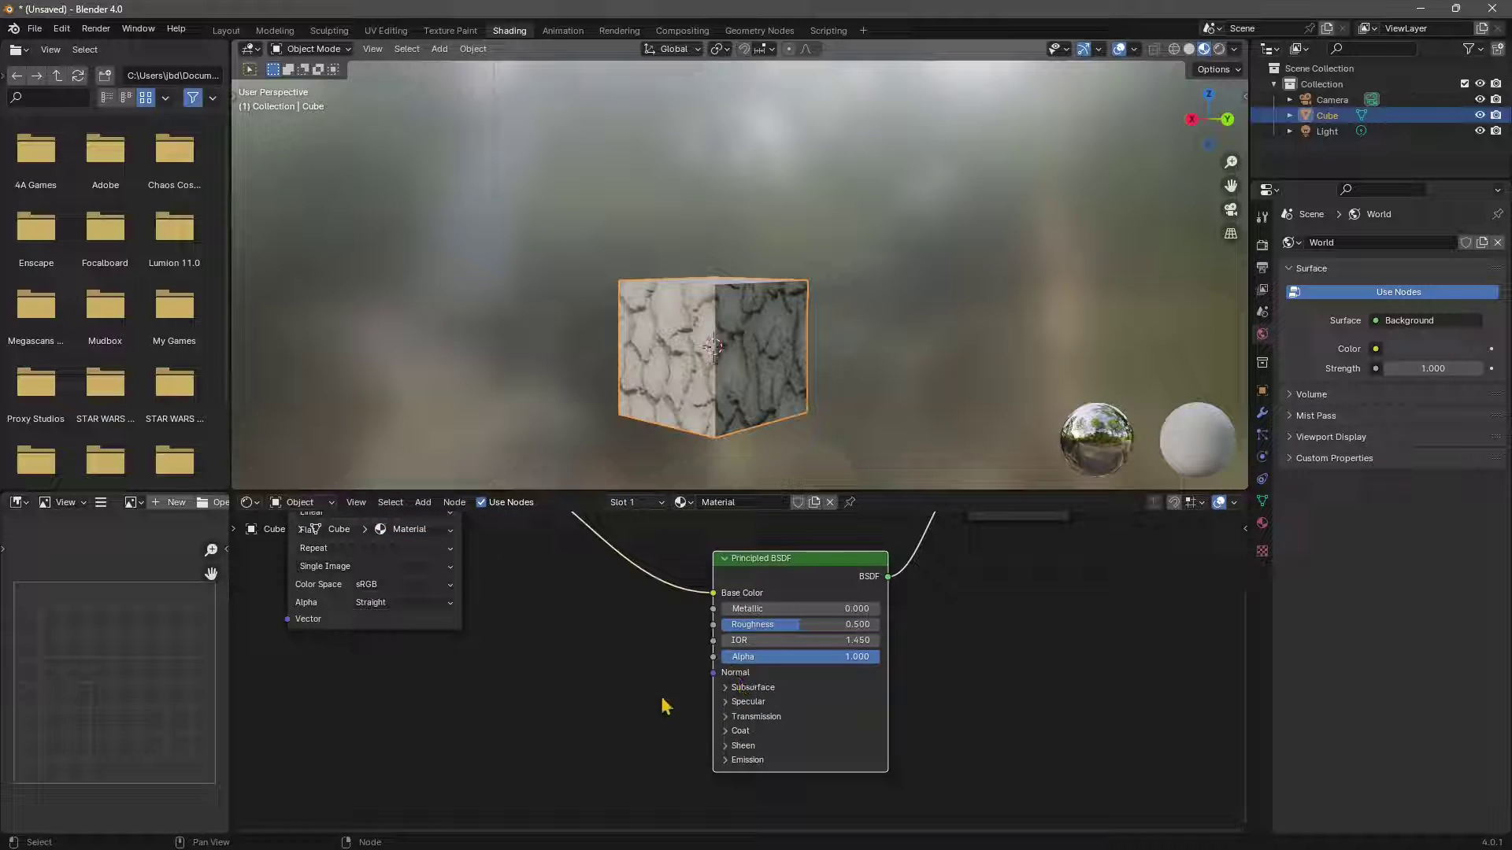
middle_click_drag(651, 703, 699, 708)
Add a Normal Map node and wire its Normal output into the Principled BSDF Normal input.
left_click(426, 504)
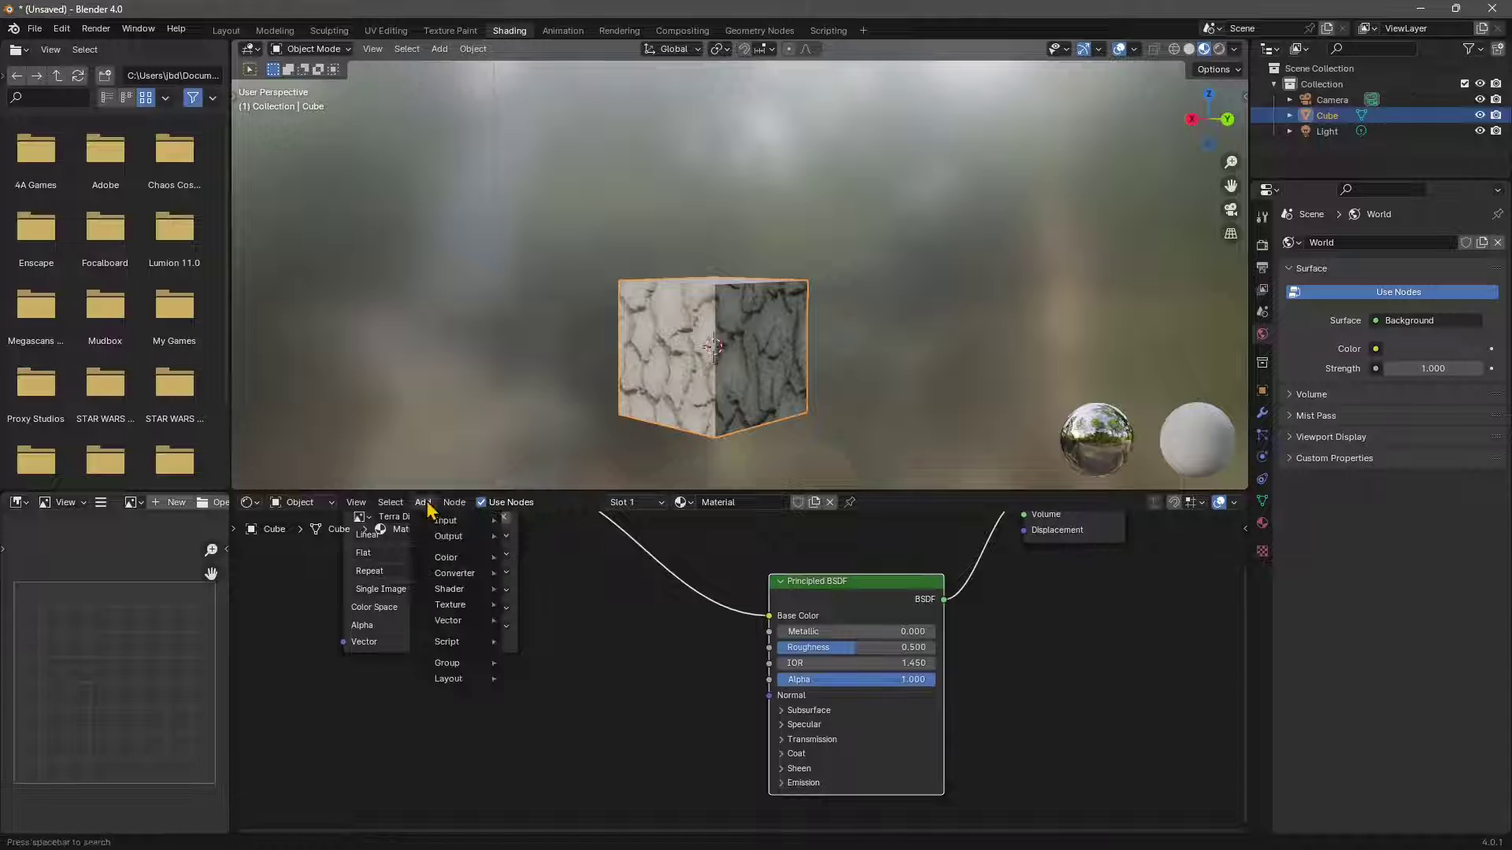
mouse_move(453, 624)
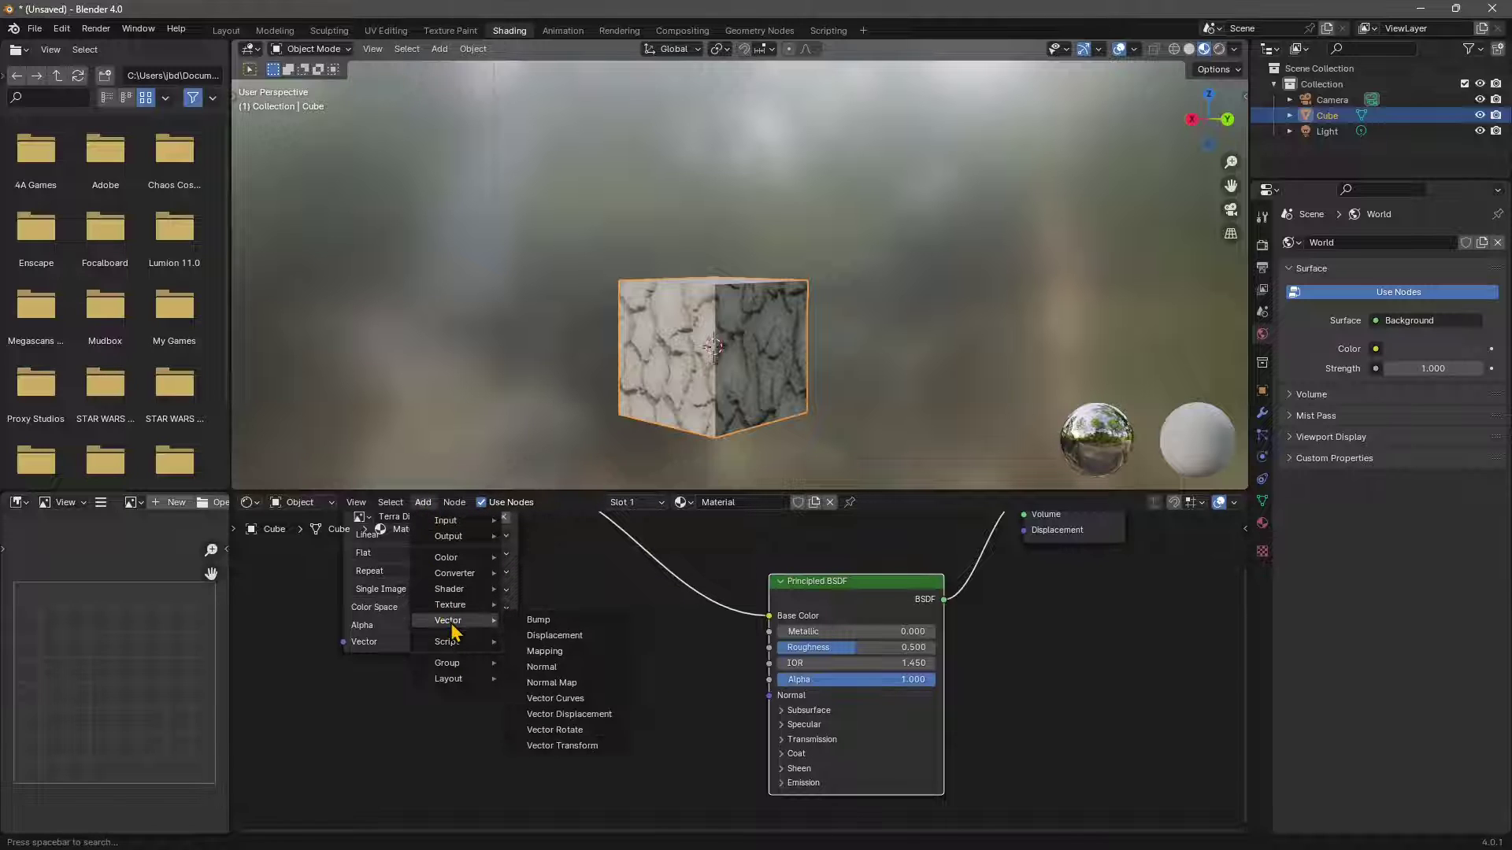
left_click(558, 685)
left_click(570, 692)
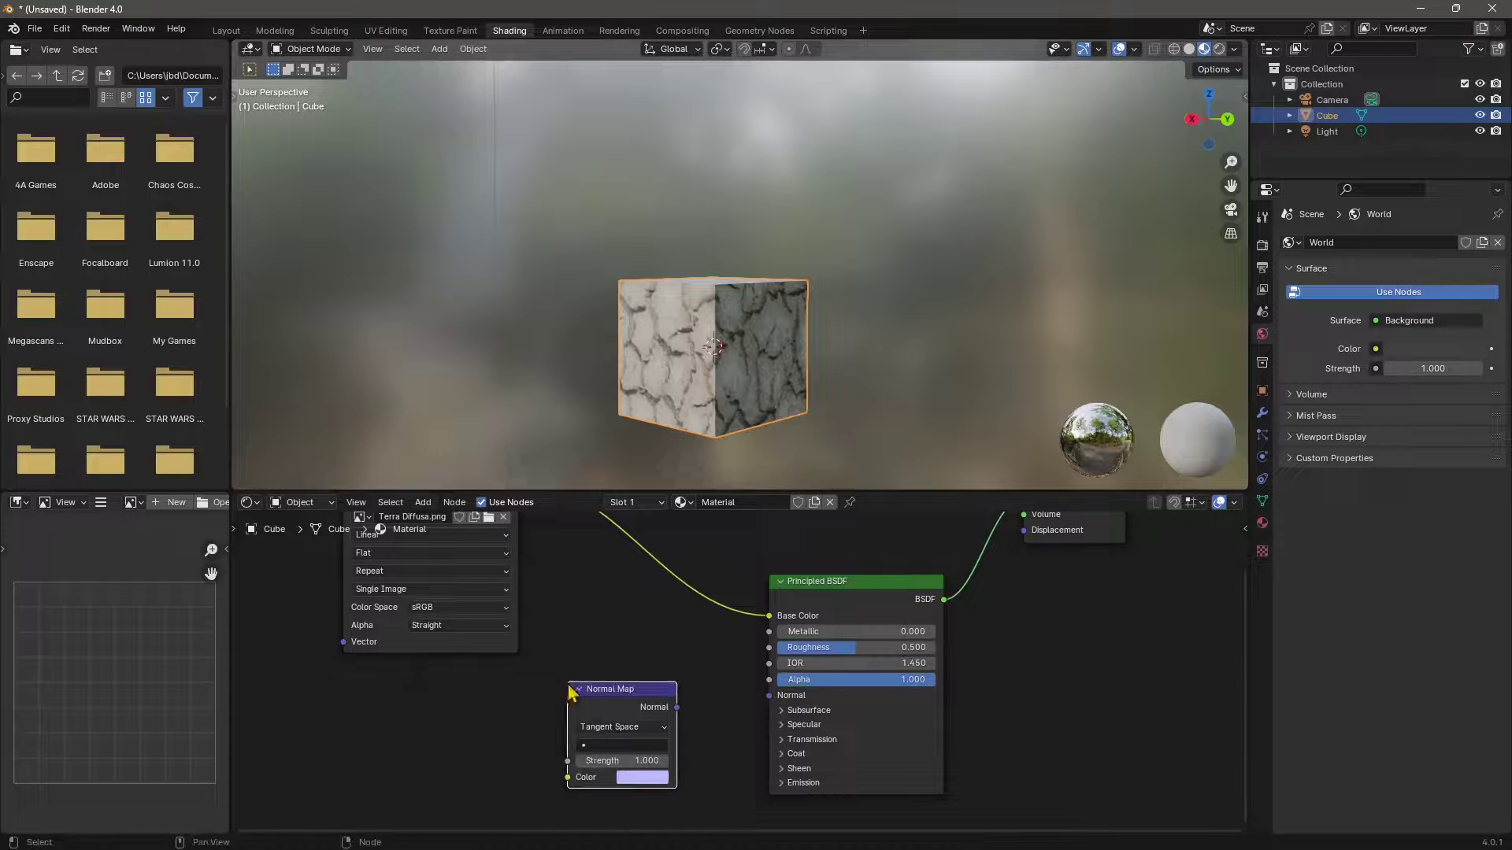
middle_click_drag(579, 711, 616, 645)
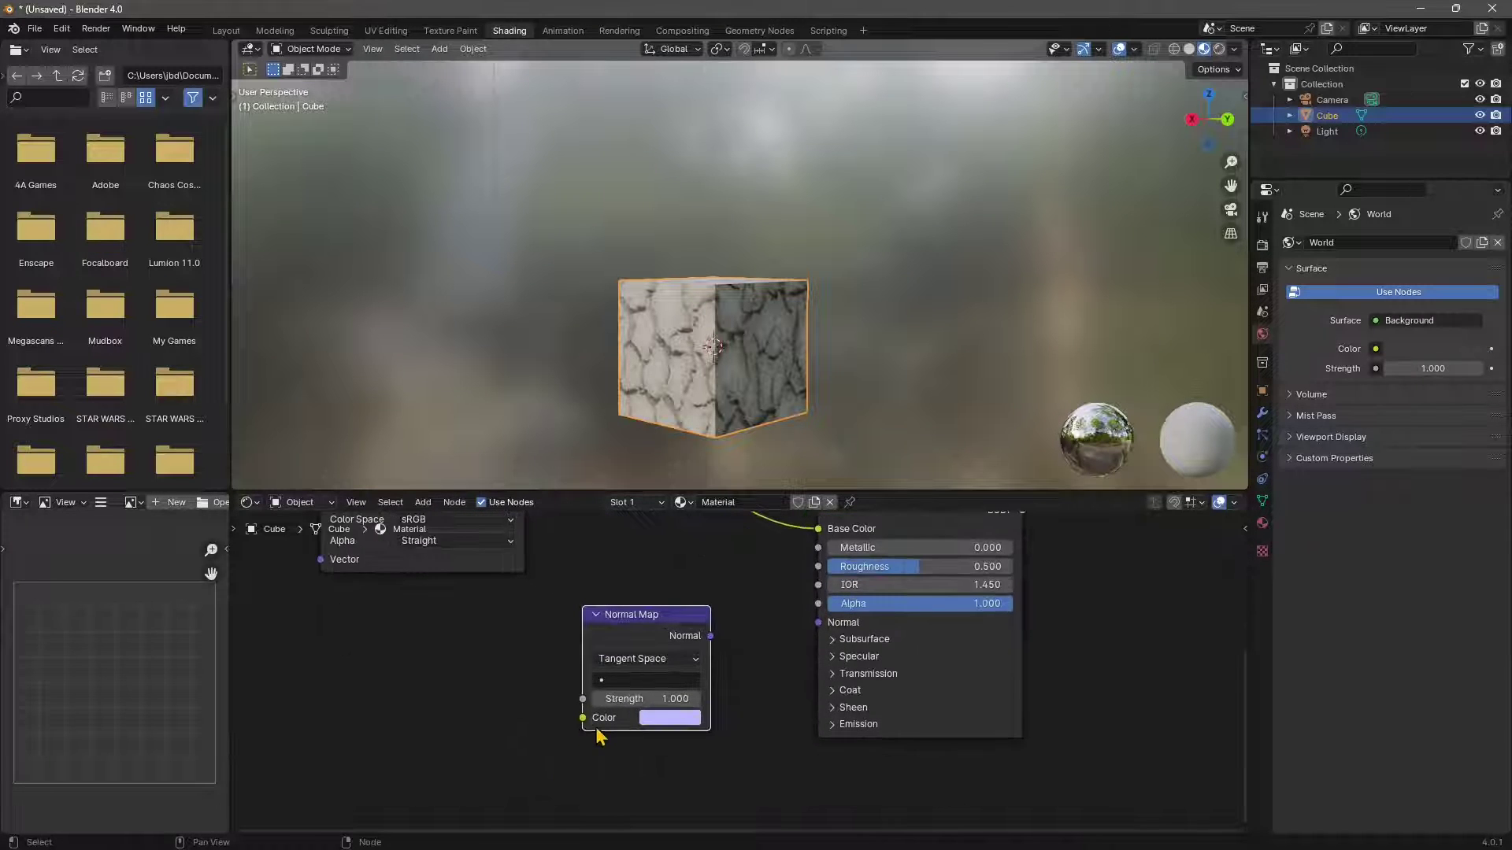
scroll(699, 678, "up", 1)
left_click_drag(711, 636, 842, 630)
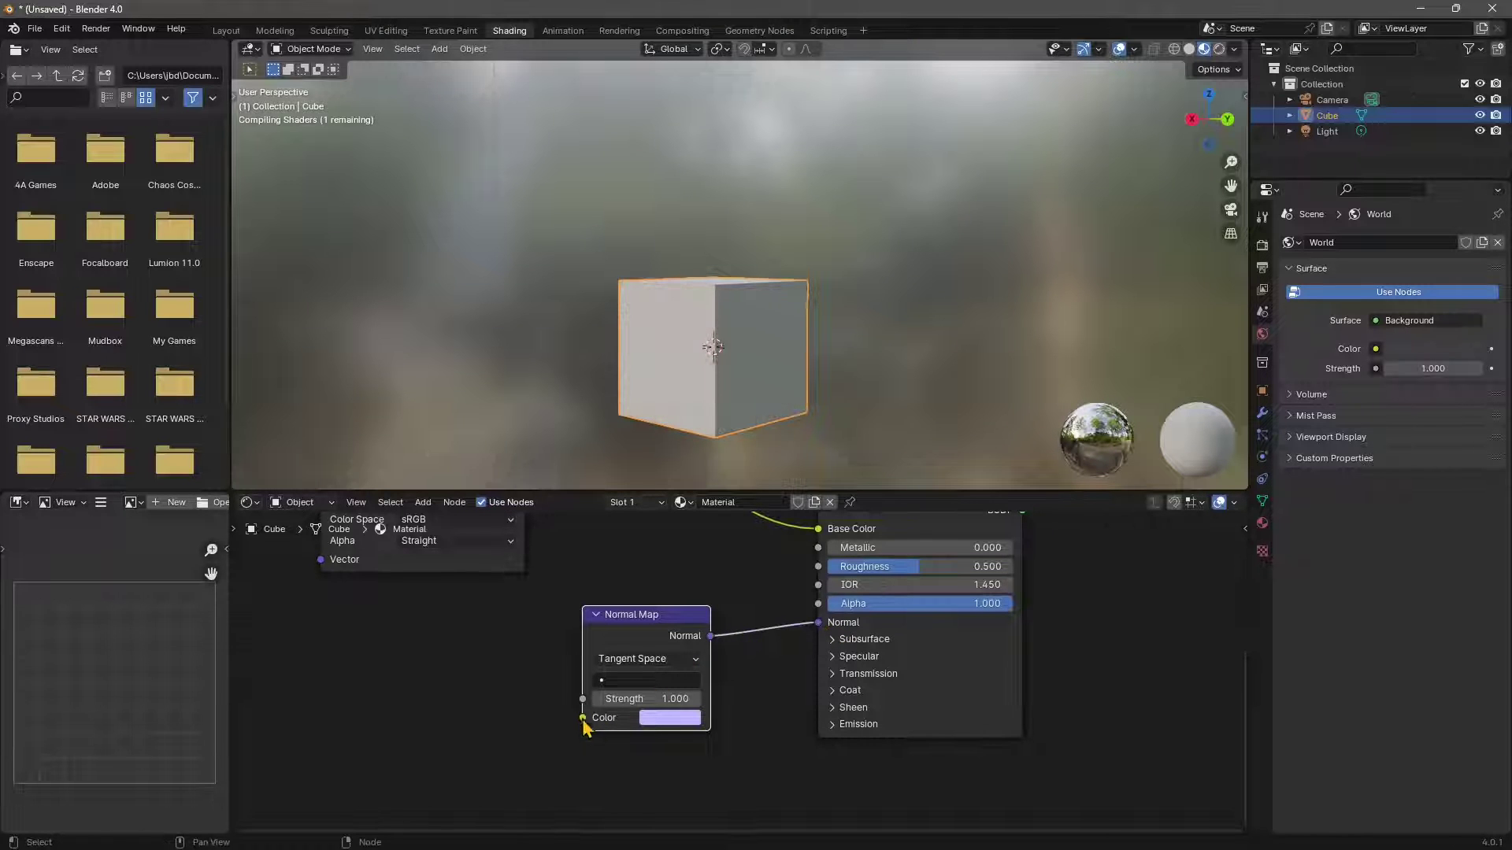
left_click_drag(582, 718, 434, 709)
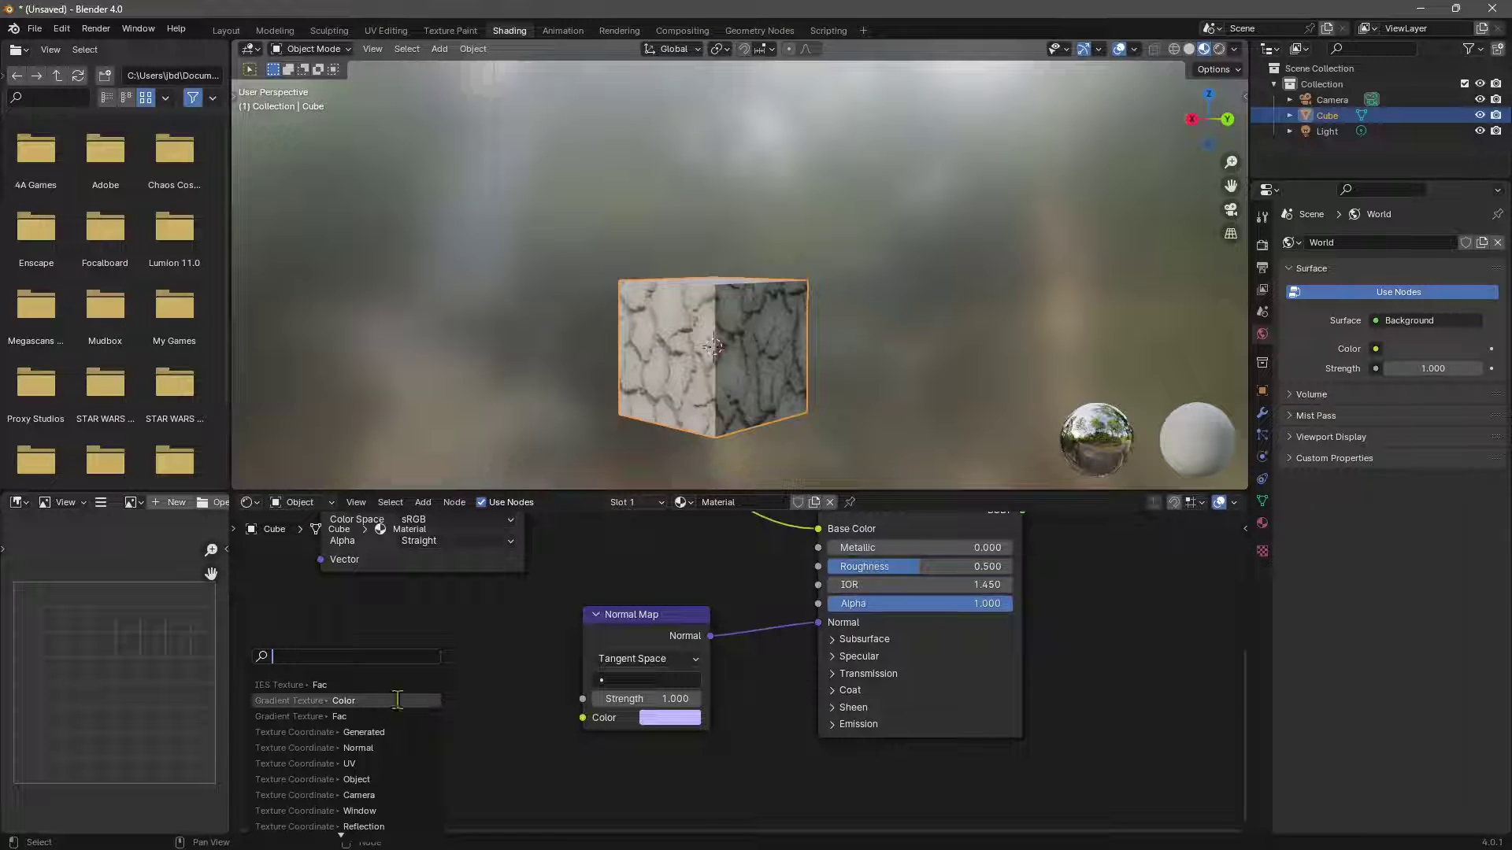
Add an Image Texture node, found by searching 'image', feeding the Normal Map Color input.
type("text")
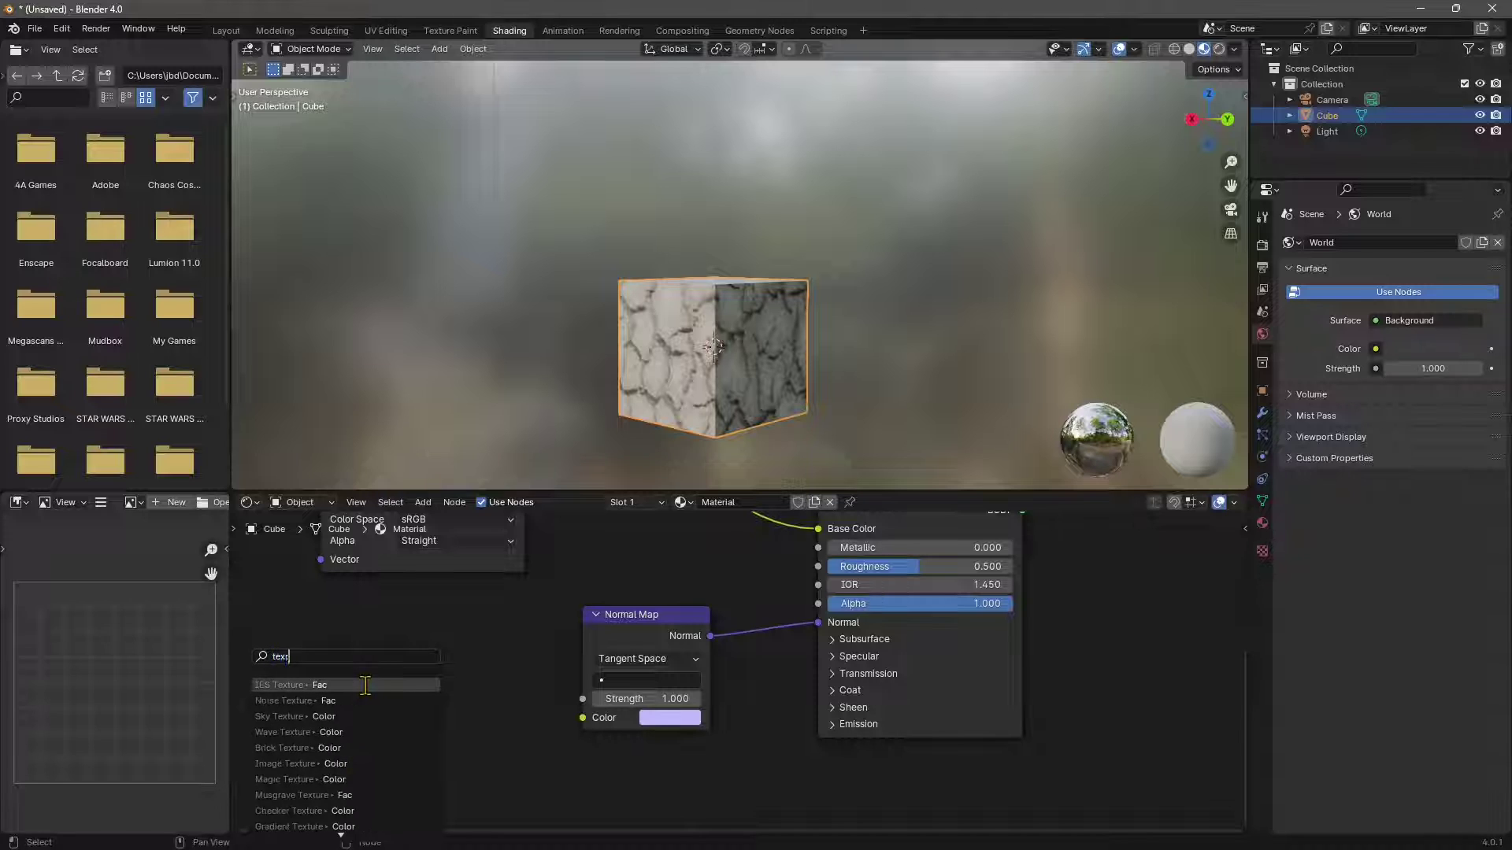
type("ure")
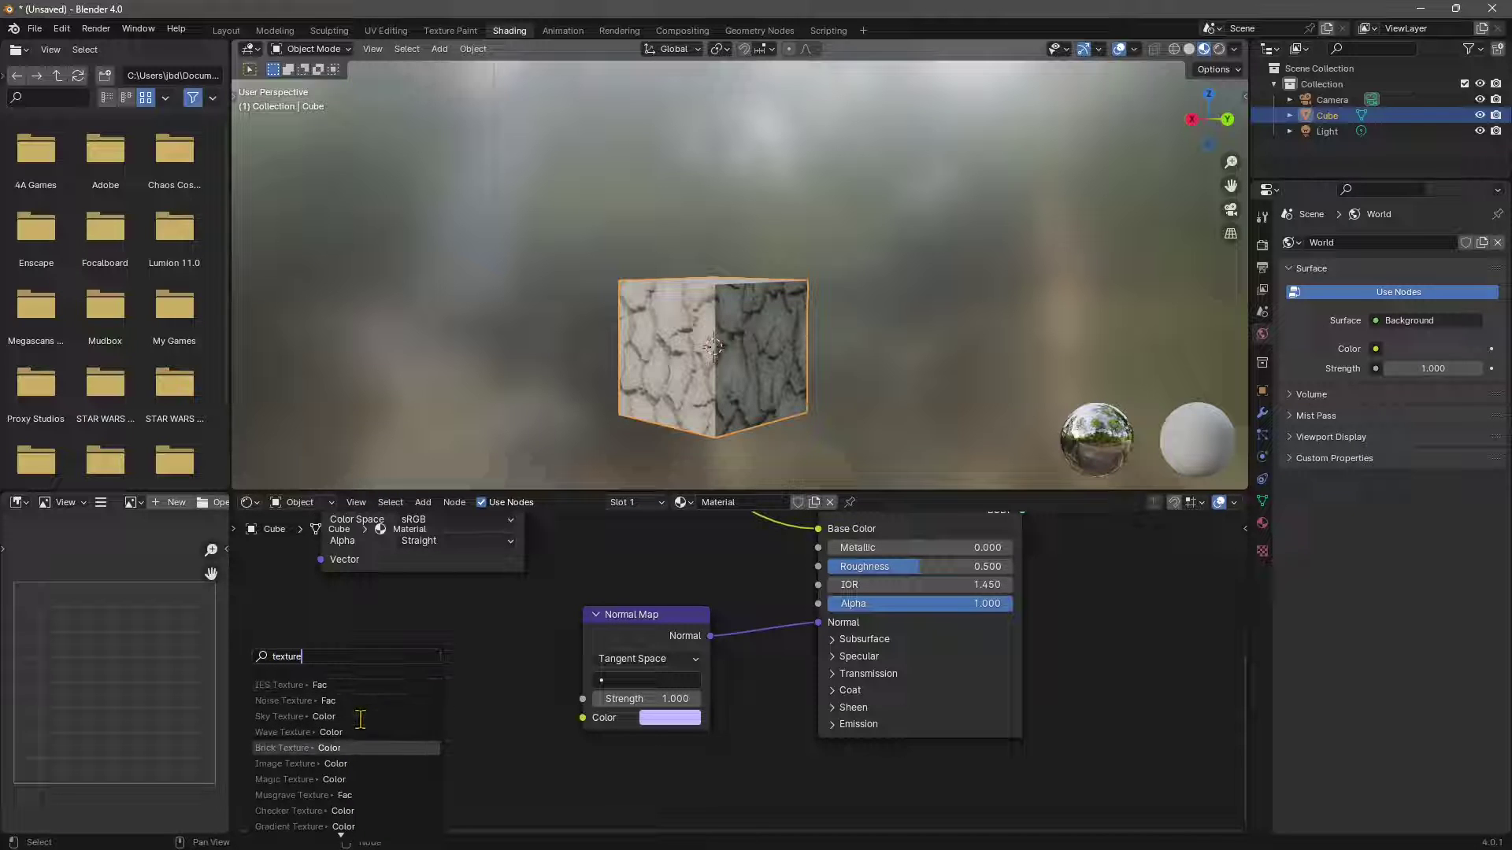
key("Home")
key("ctrl+Delete")
type("image")
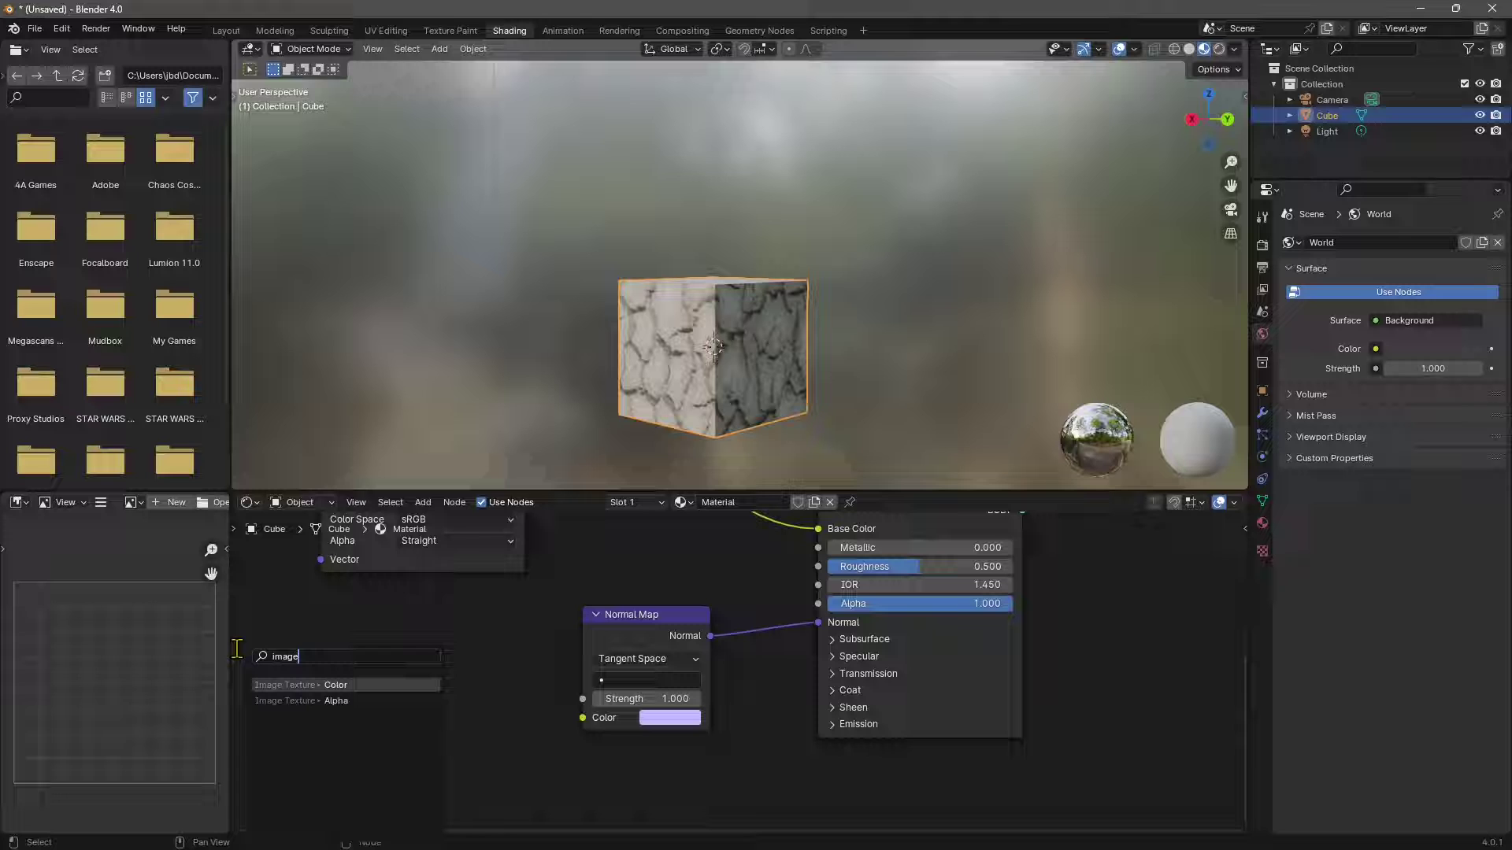
left_click(282, 685)
left_click(334, 615)
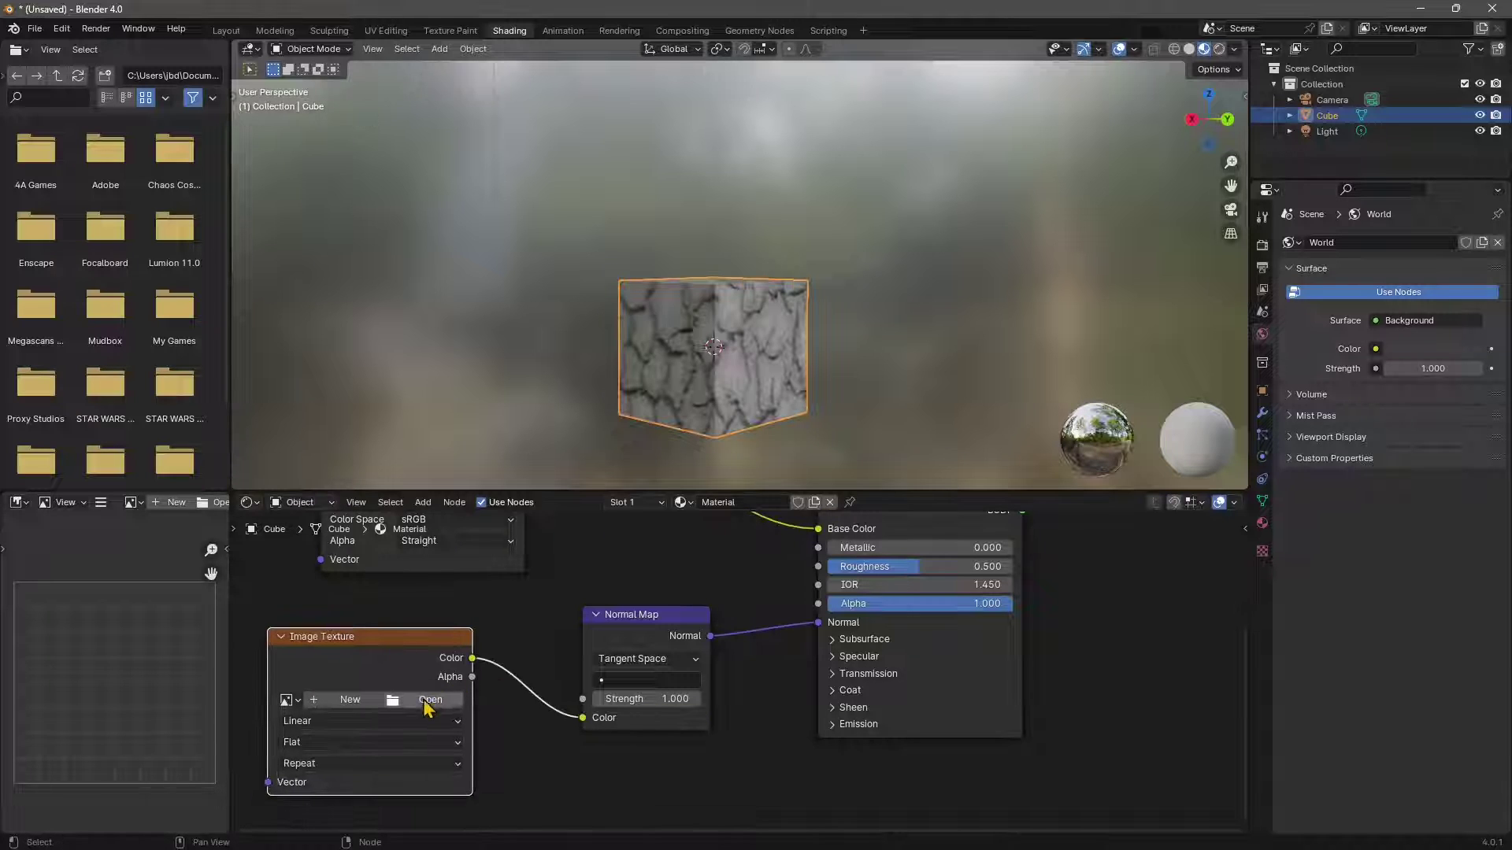
Load Terra Normale.png from Texture Roccia 3D and orbit to inspect the cracked relief.
left_click(425, 699)
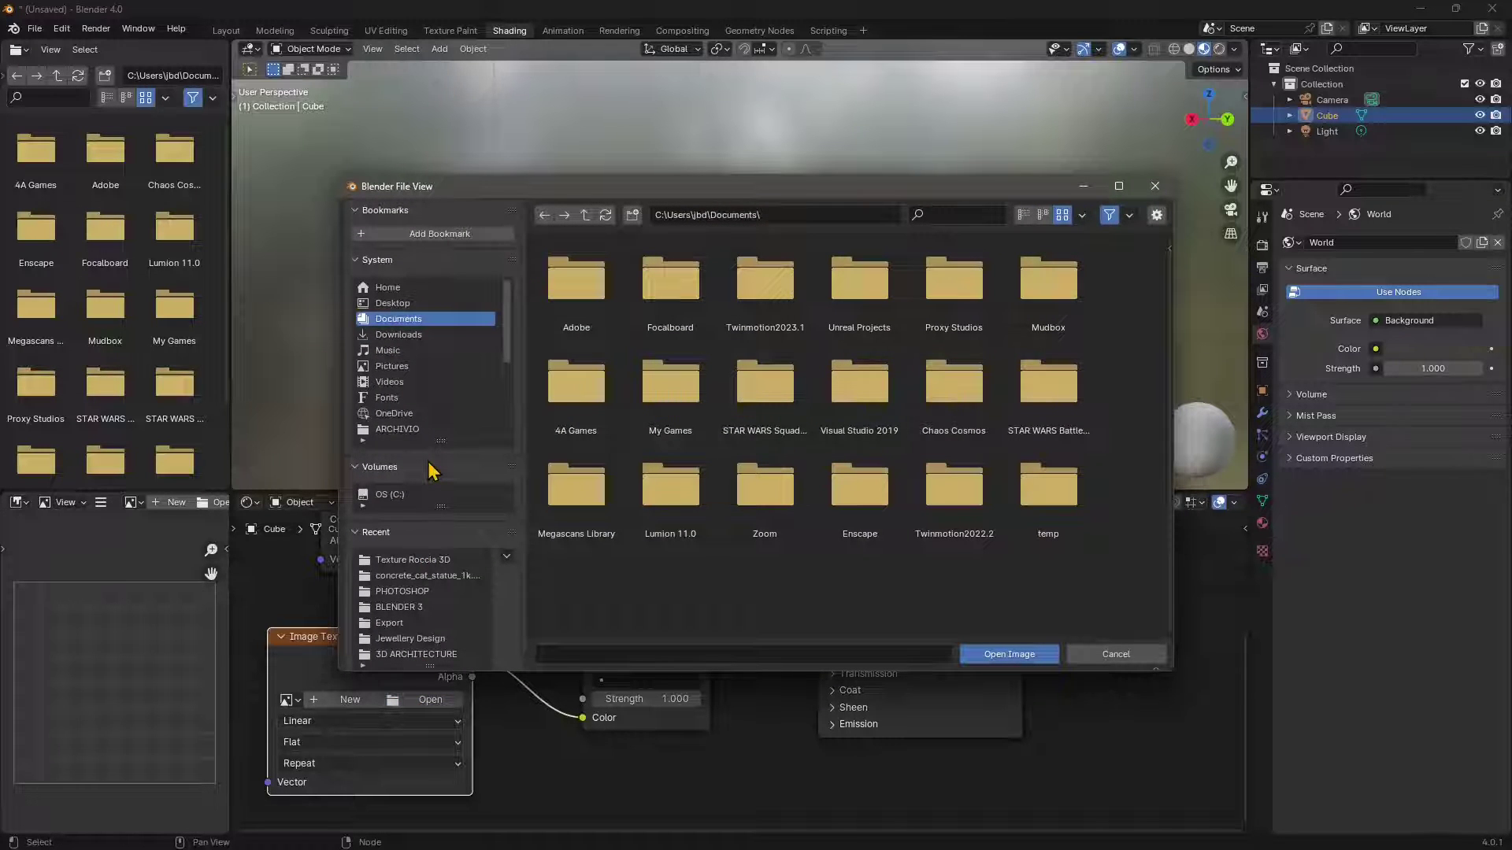
left_click(412, 559)
left_click(670, 280)
left_click(1007, 654)
middle_click_drag(721, 364, 729, 422)
scroll(814, 409, "down", 2)
scroll(726, 388, "up", 8)
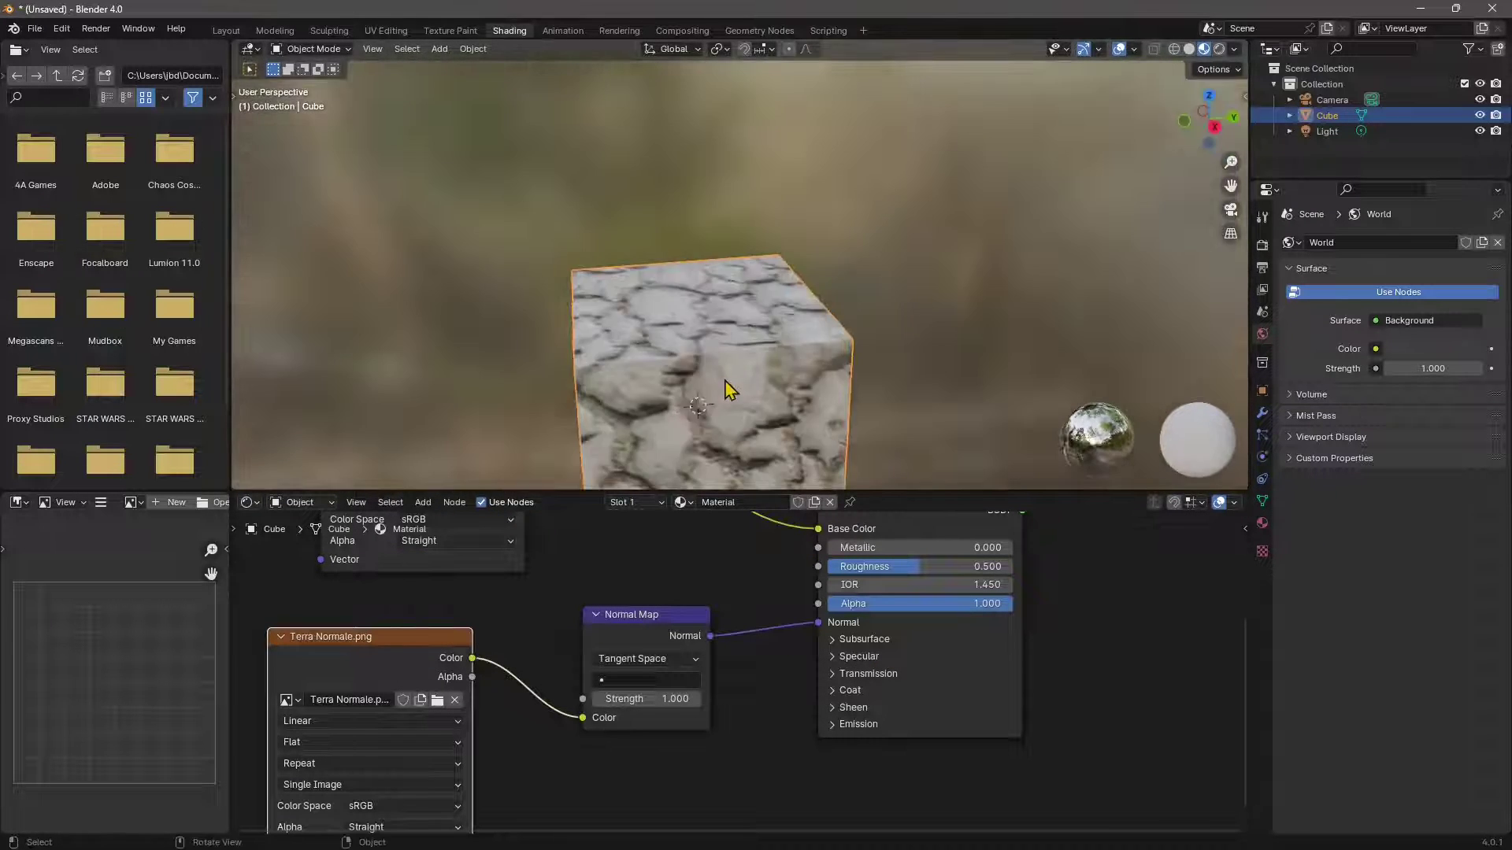
scroll(775, 307, "down", 6)
middle_click_drag(753, 348, 596, 173)
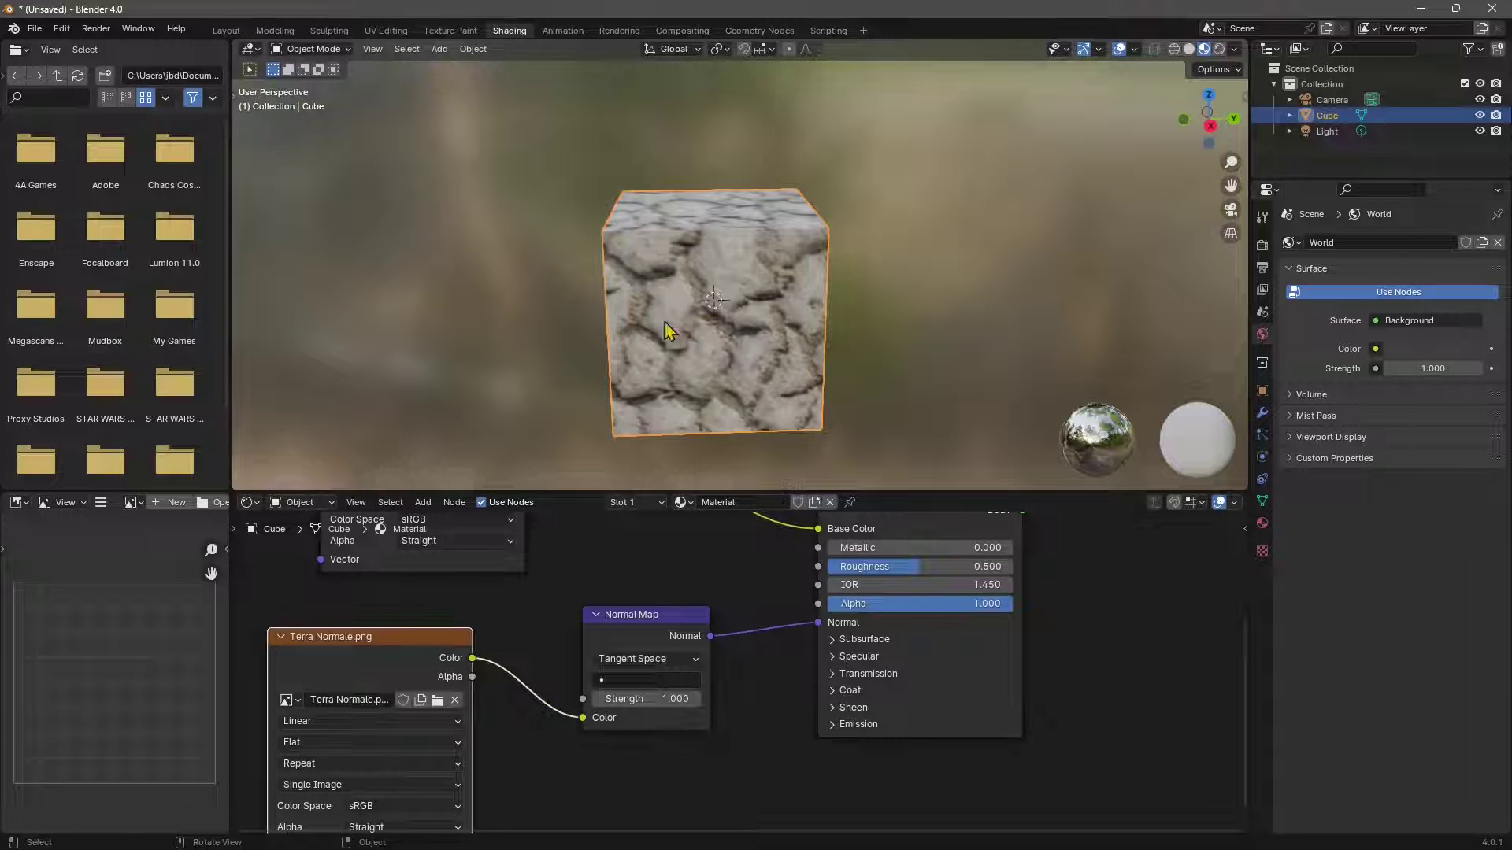
Back in Layout with rendered shading, move the Light along the Y axis.
left_click(225, 31)
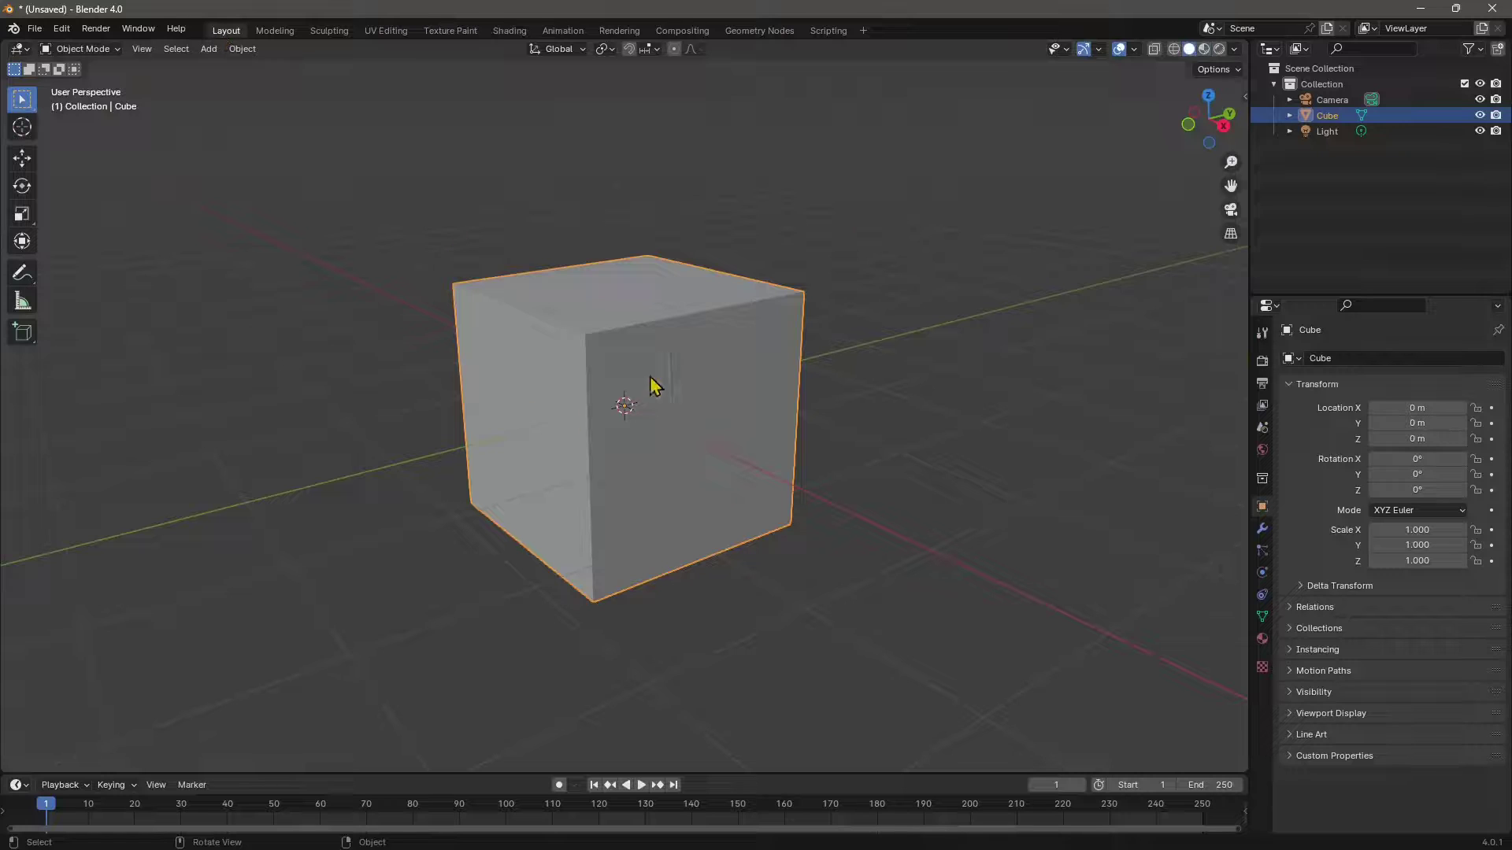
left_click(1219, 51)
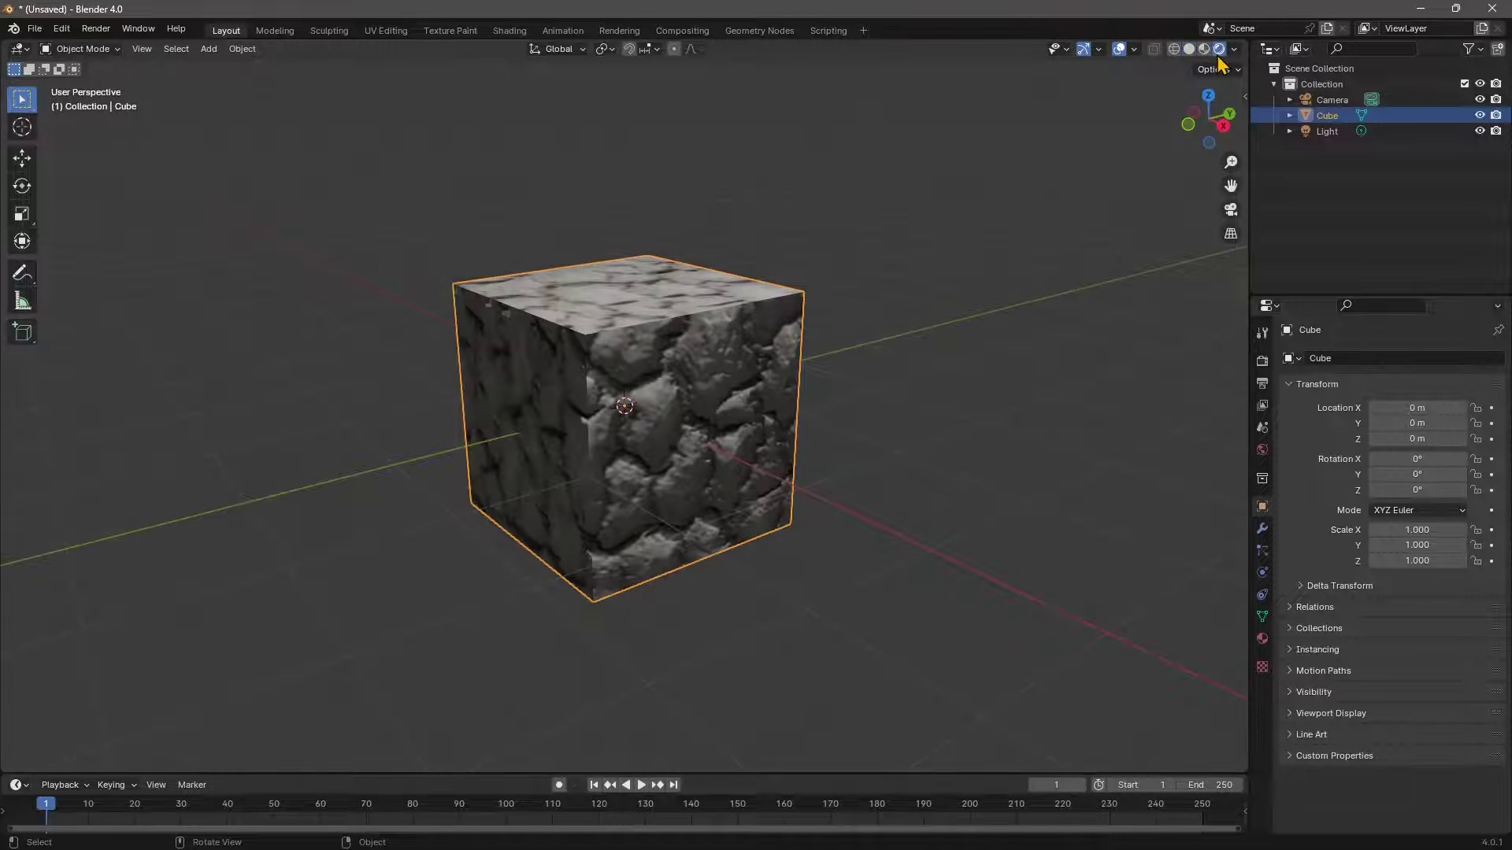
middle_click_drag(815, 473, 760, 554)
scroll(760, 553, "down", 2)
scroll(761, 555, "down", 1)
left_click(770, 174)
left_click(37, 160)
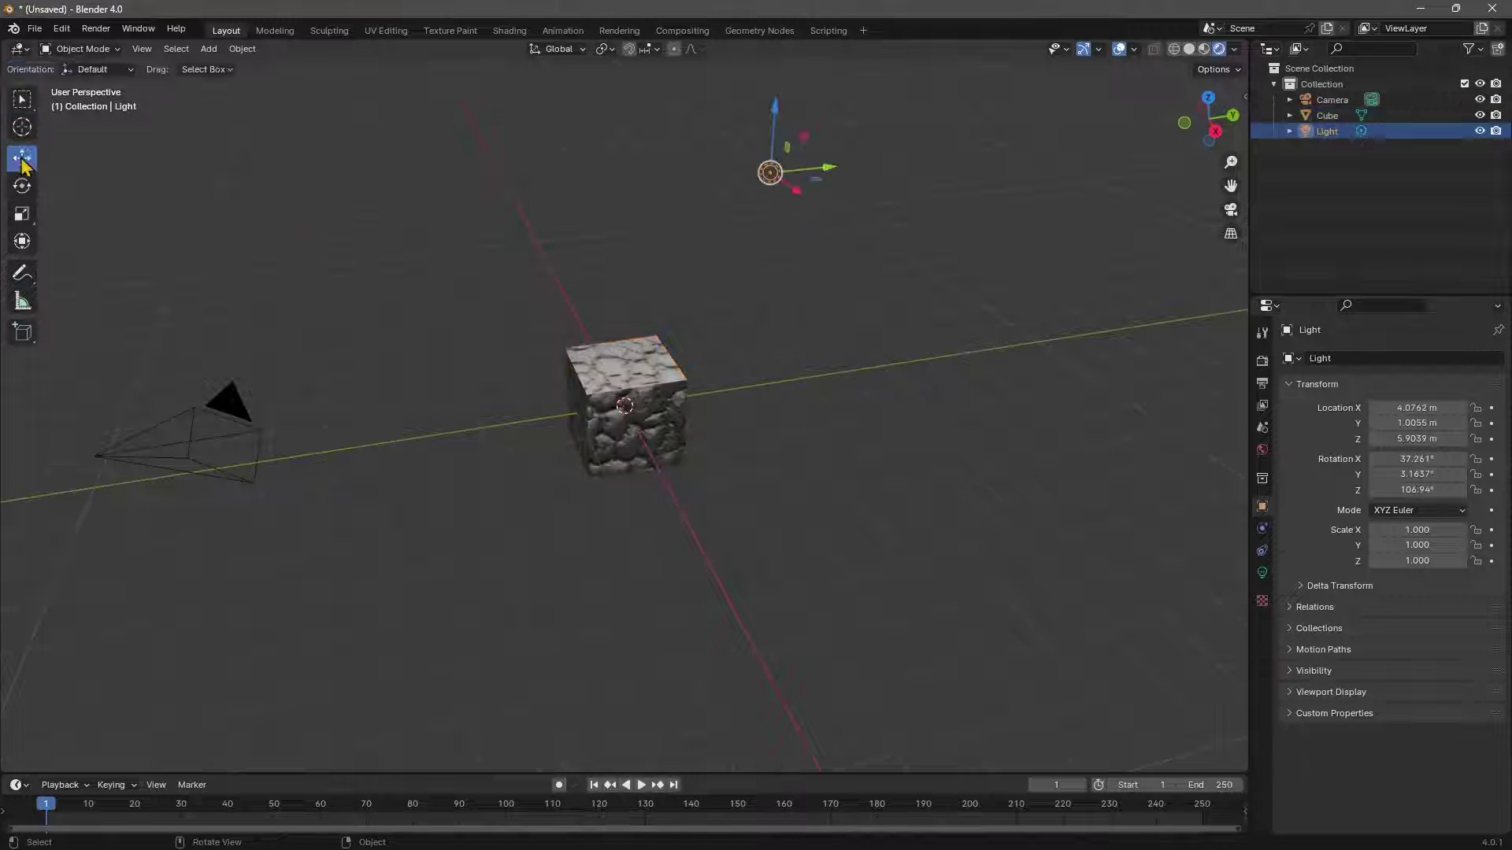
left_click_drag(805, 187, 624, 495)
scroll(590, 446, "up", 3)
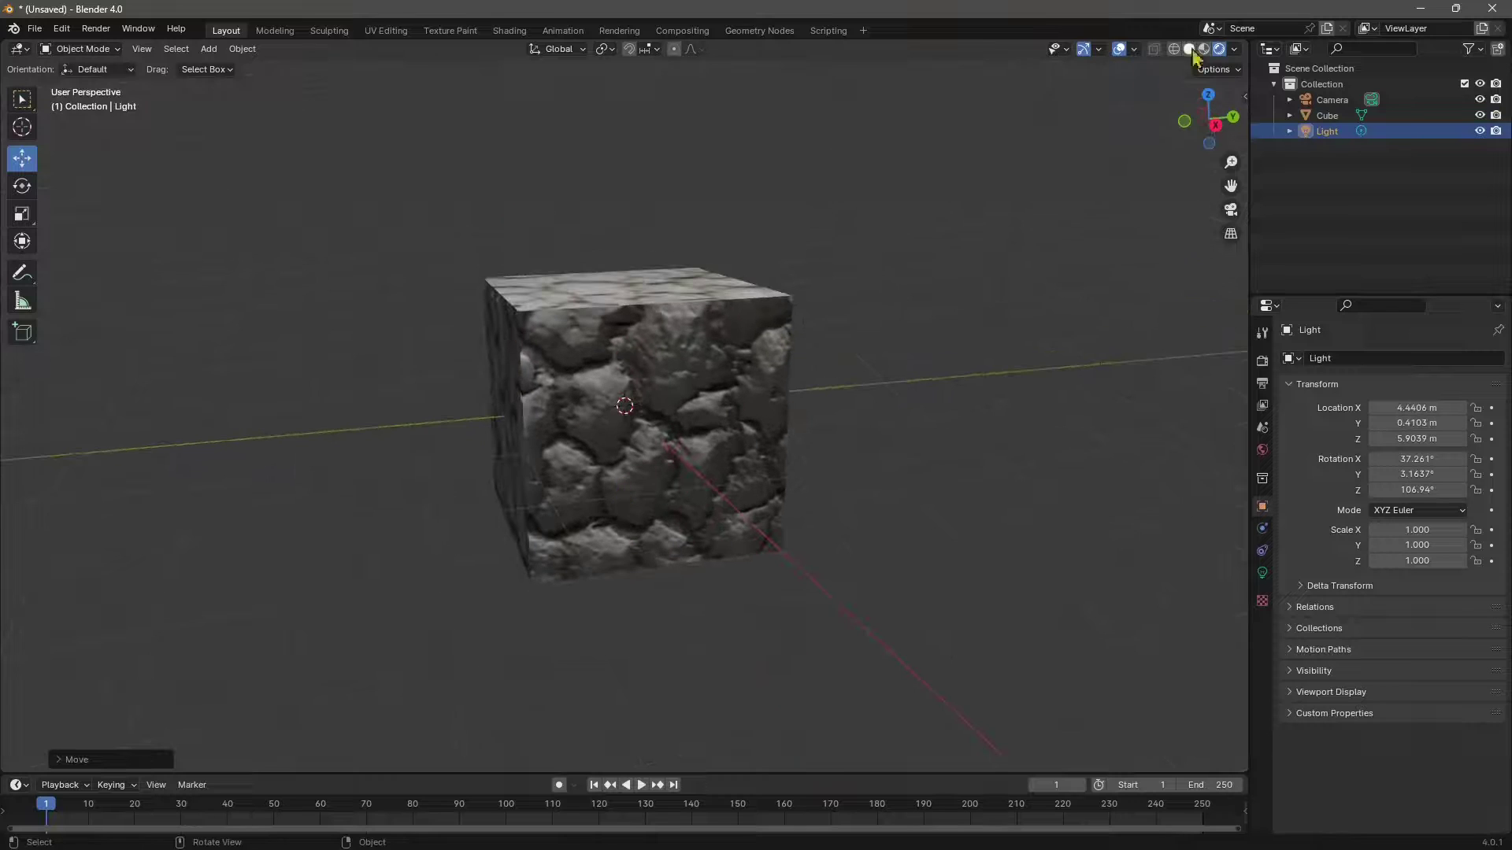
Set the Render Engine to EEVEE in Render Properties.
left_click(1263, 361)
middle_click_drag(763, 442, 985, 419)
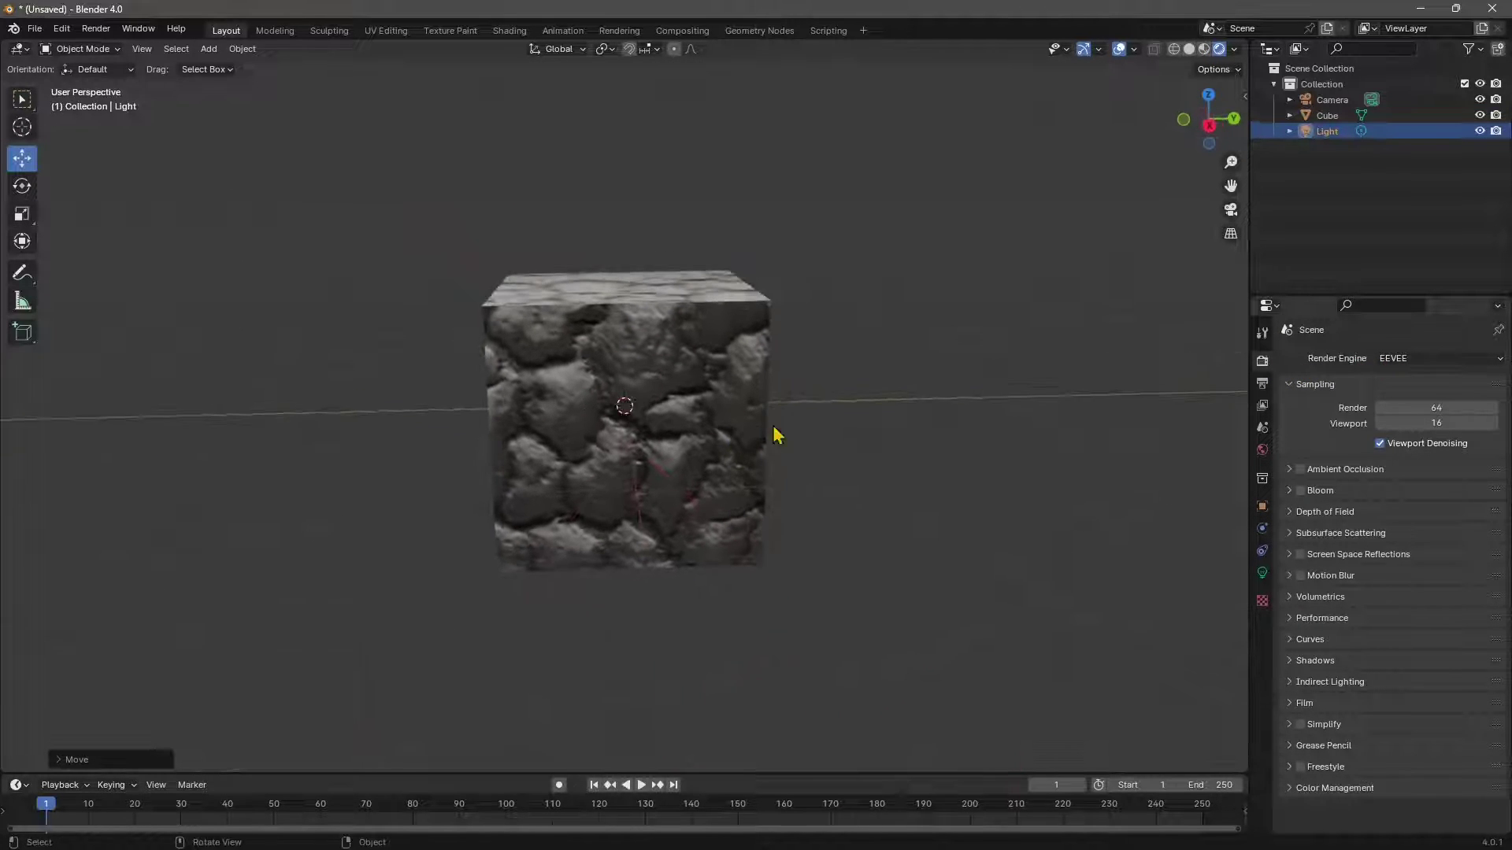
left_click(1401, 366)
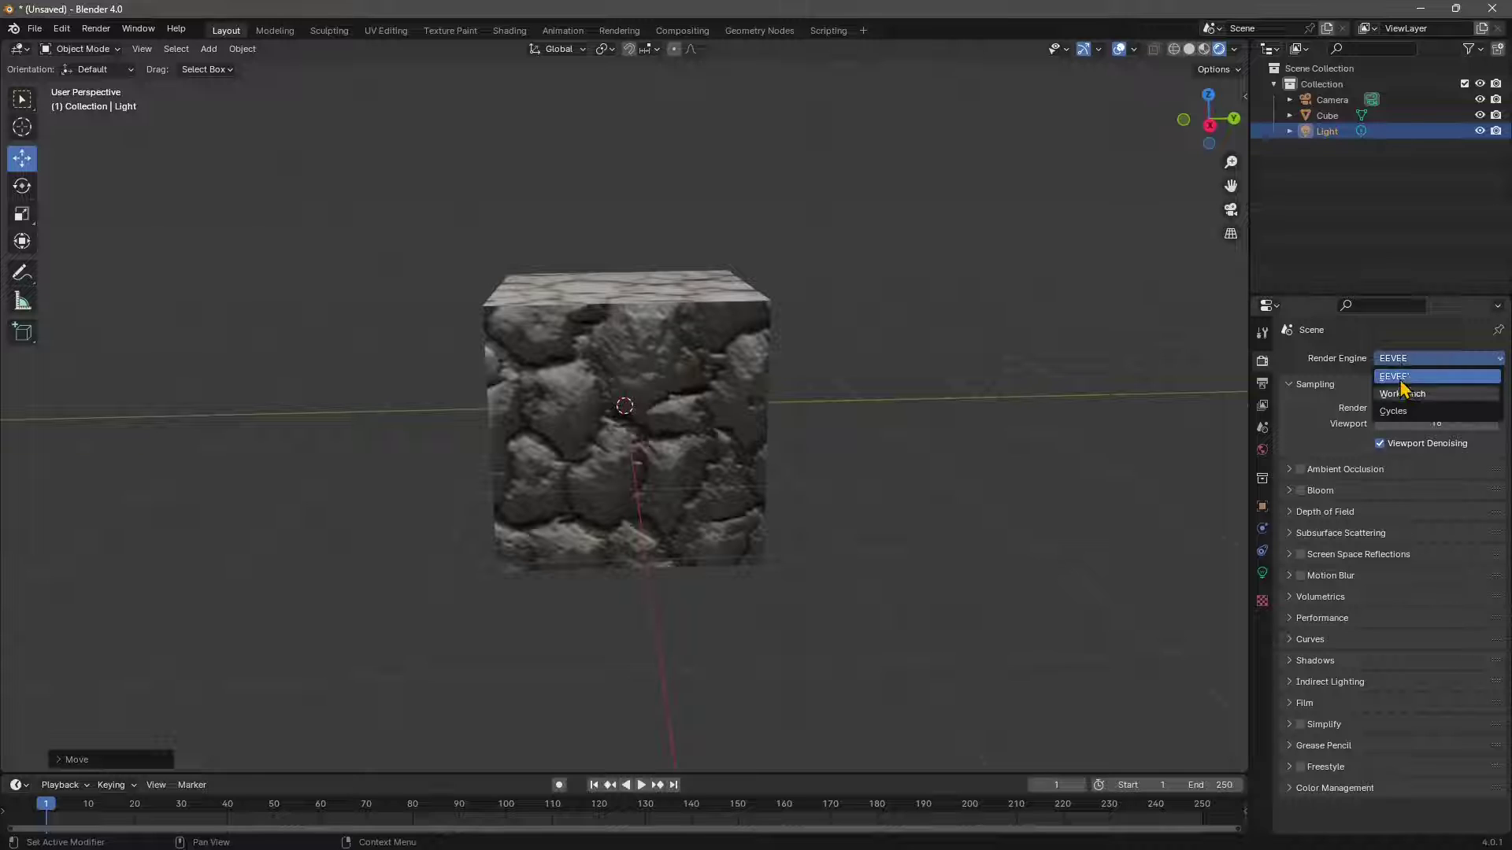
left_click(1401, 378)
middle_click_drag(665, 449, 728, 452)
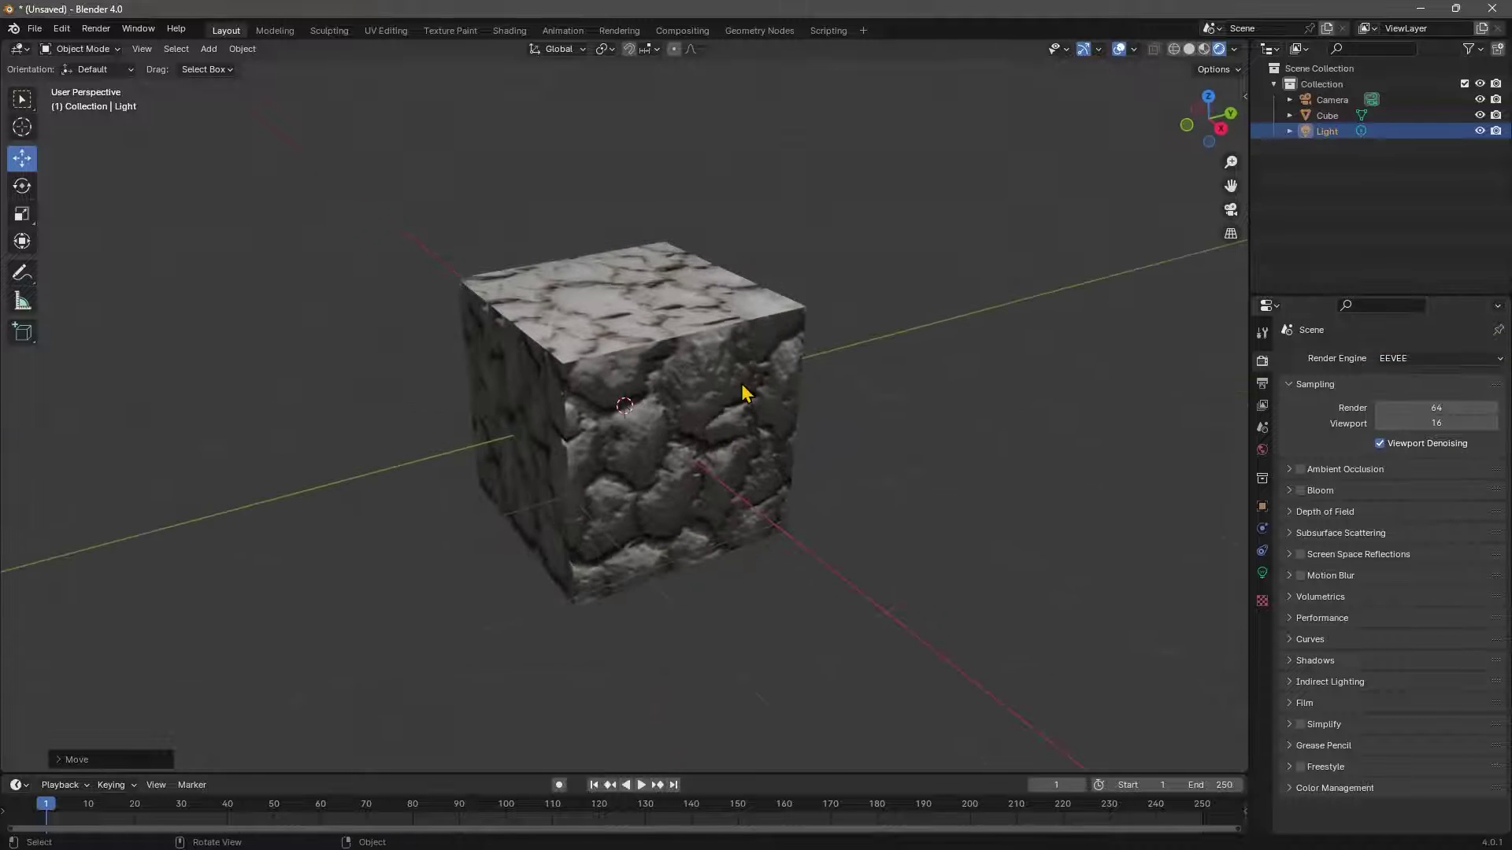
Cycle through Wireframe, Solid and Material Preview shading, ending on Solid.
left_click(1173, 49)
left_click(1189, 50)
left_click(1203, 50)
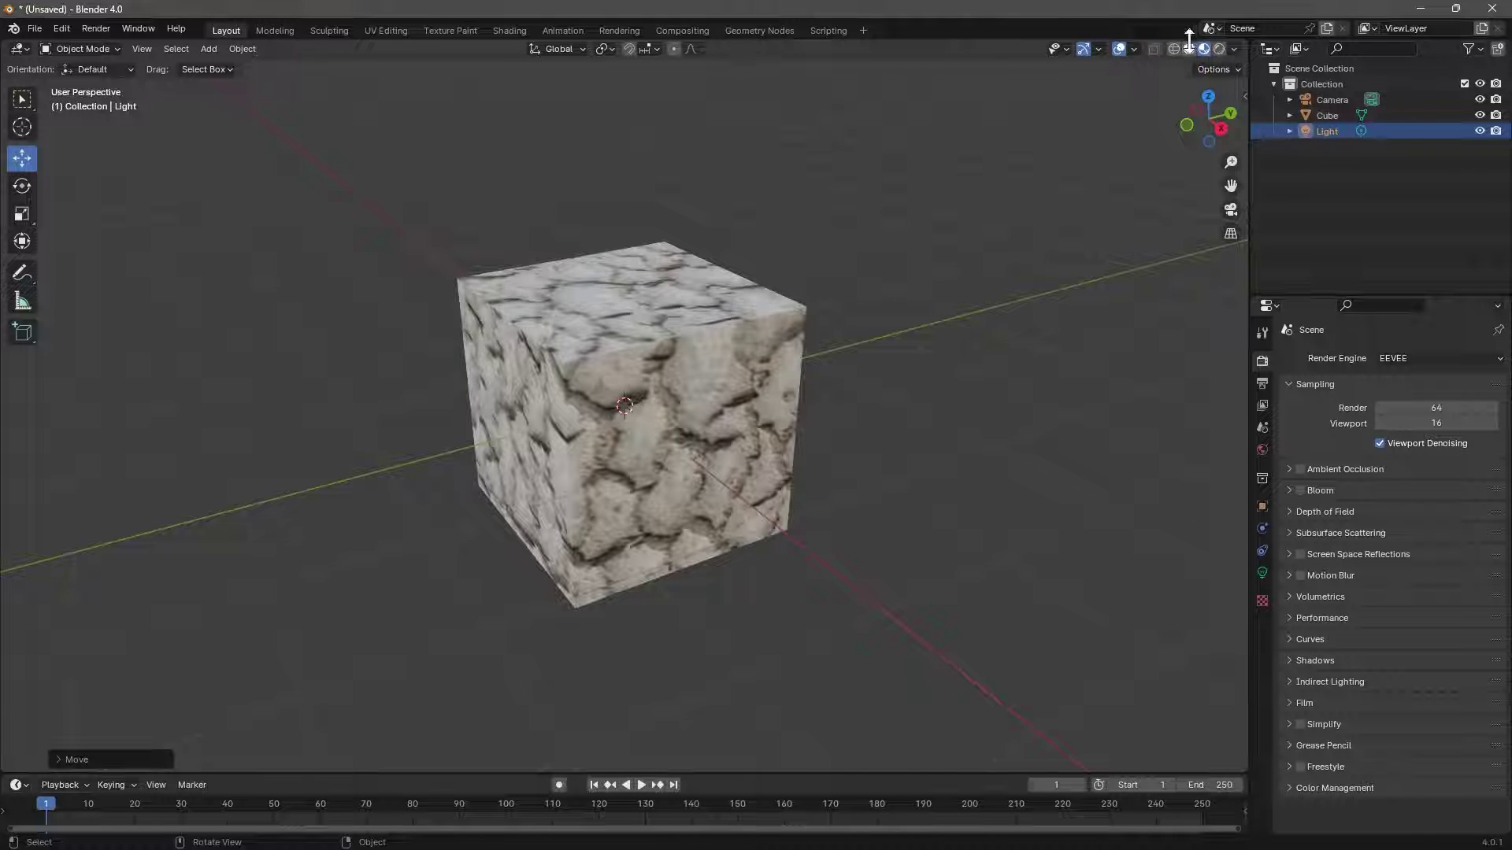
left_click(1189, 49)
middle_click_drag(792, 449, 799, 464)
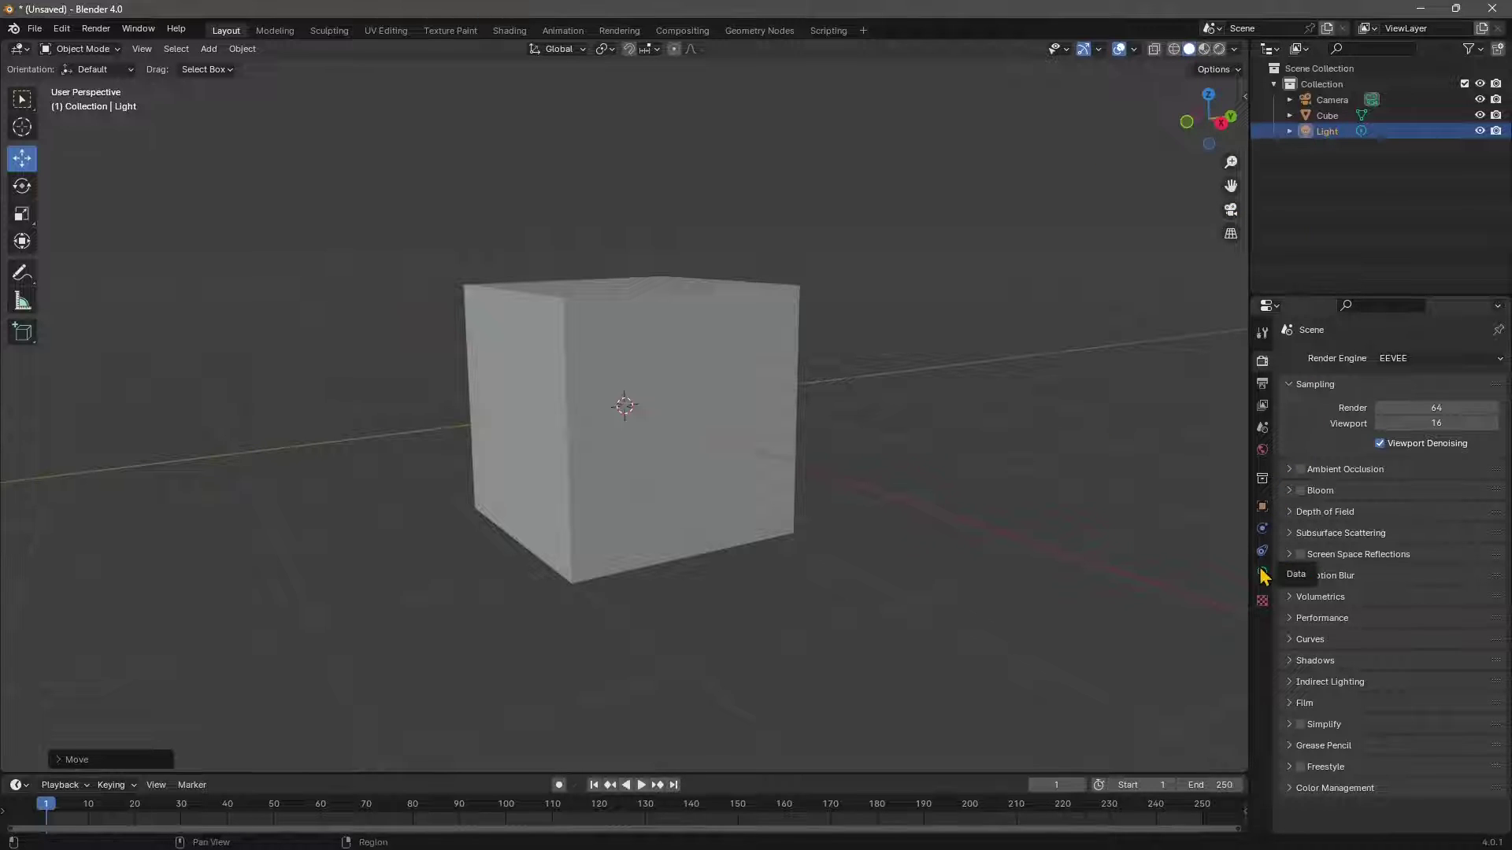
Add a Displace modifier to the cube and create a new texture for it.
left_click(736, 367)
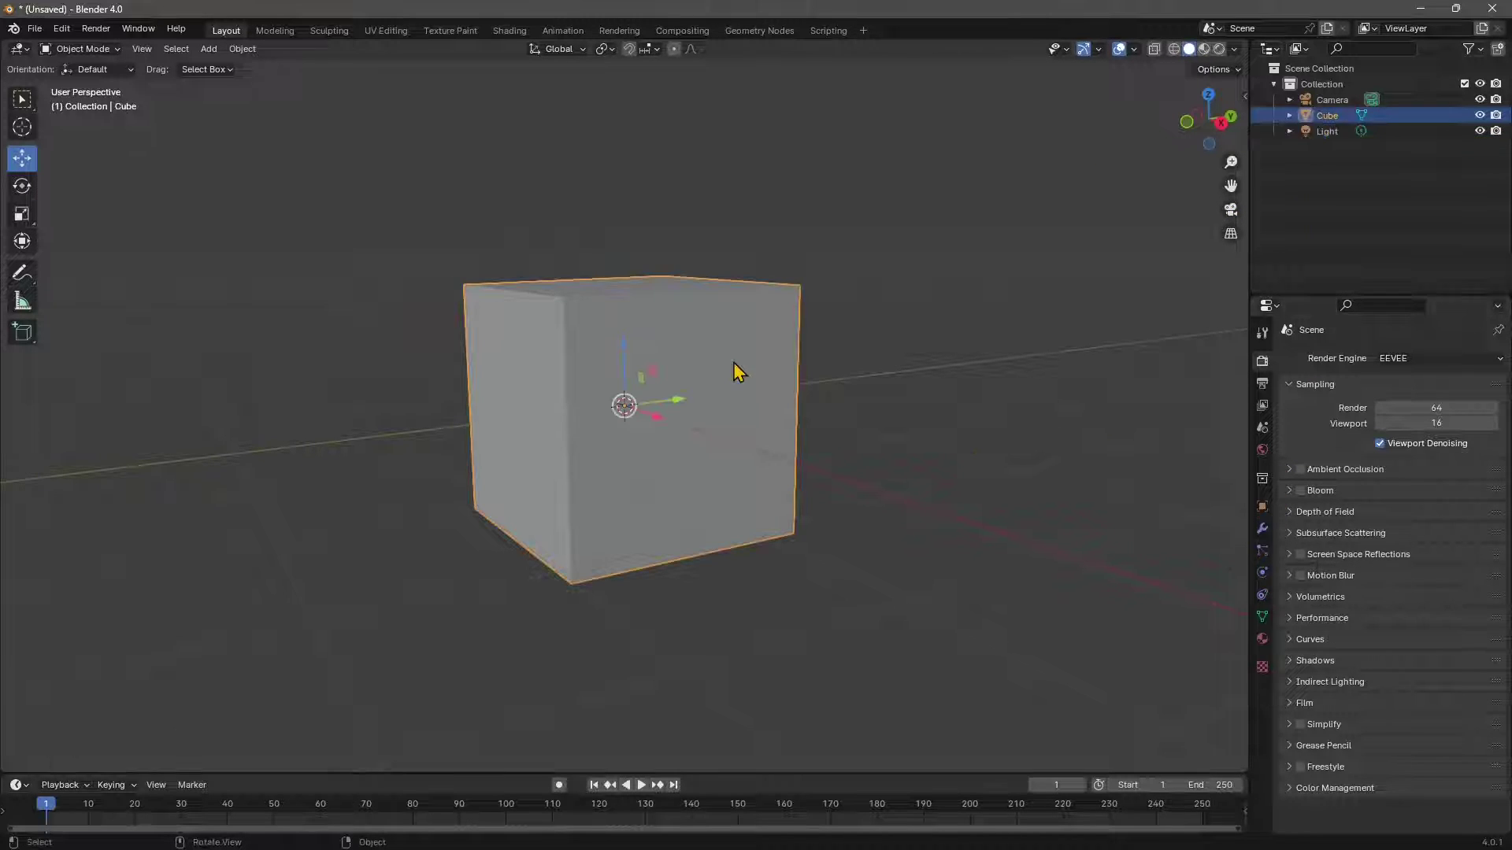
left_click(1261, 531)
left_click(1326, 358)
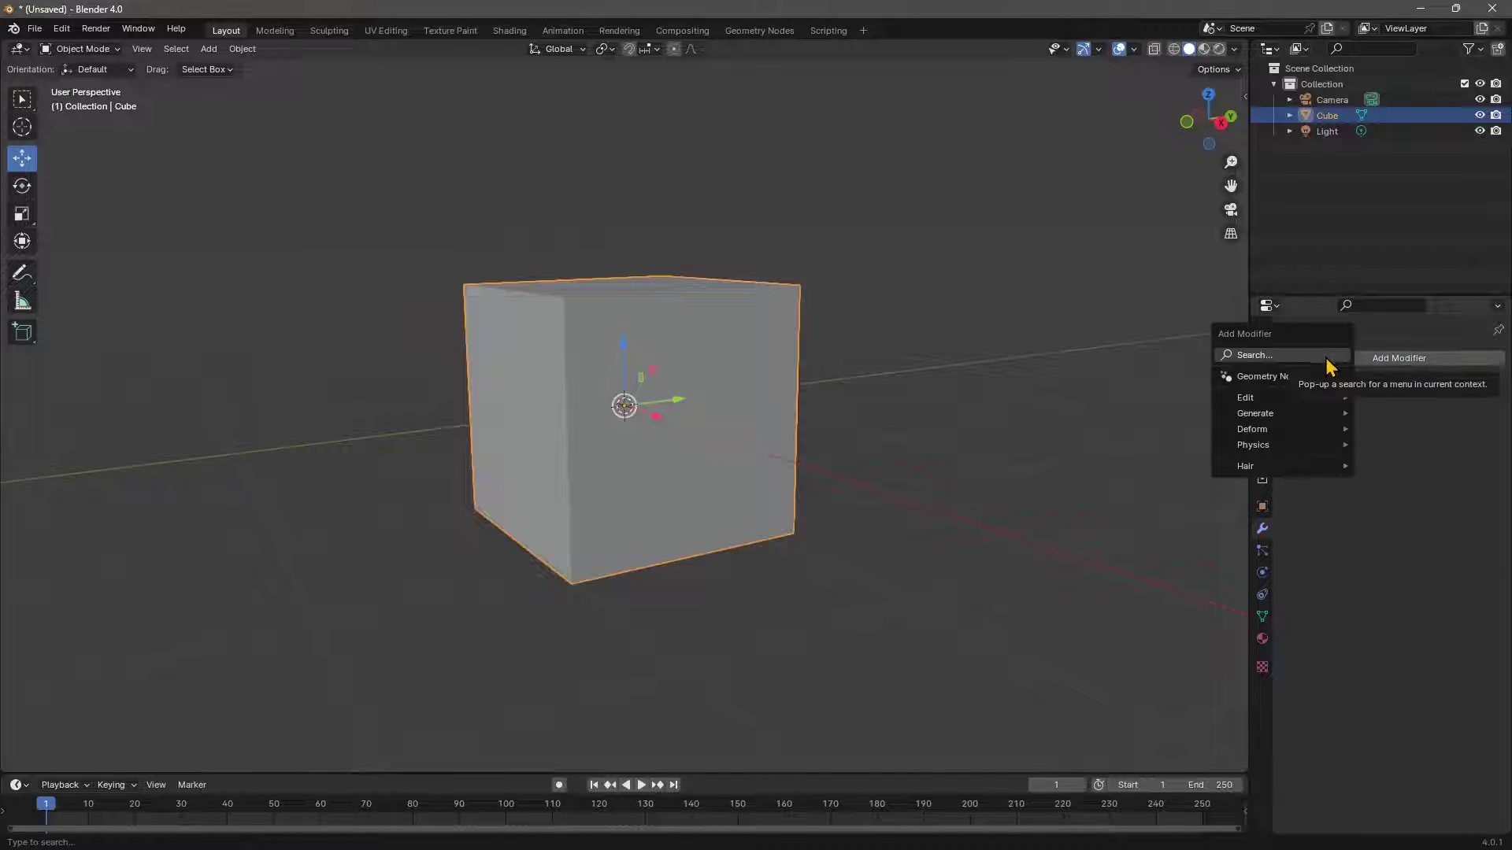
mouse_move(1278, 432)
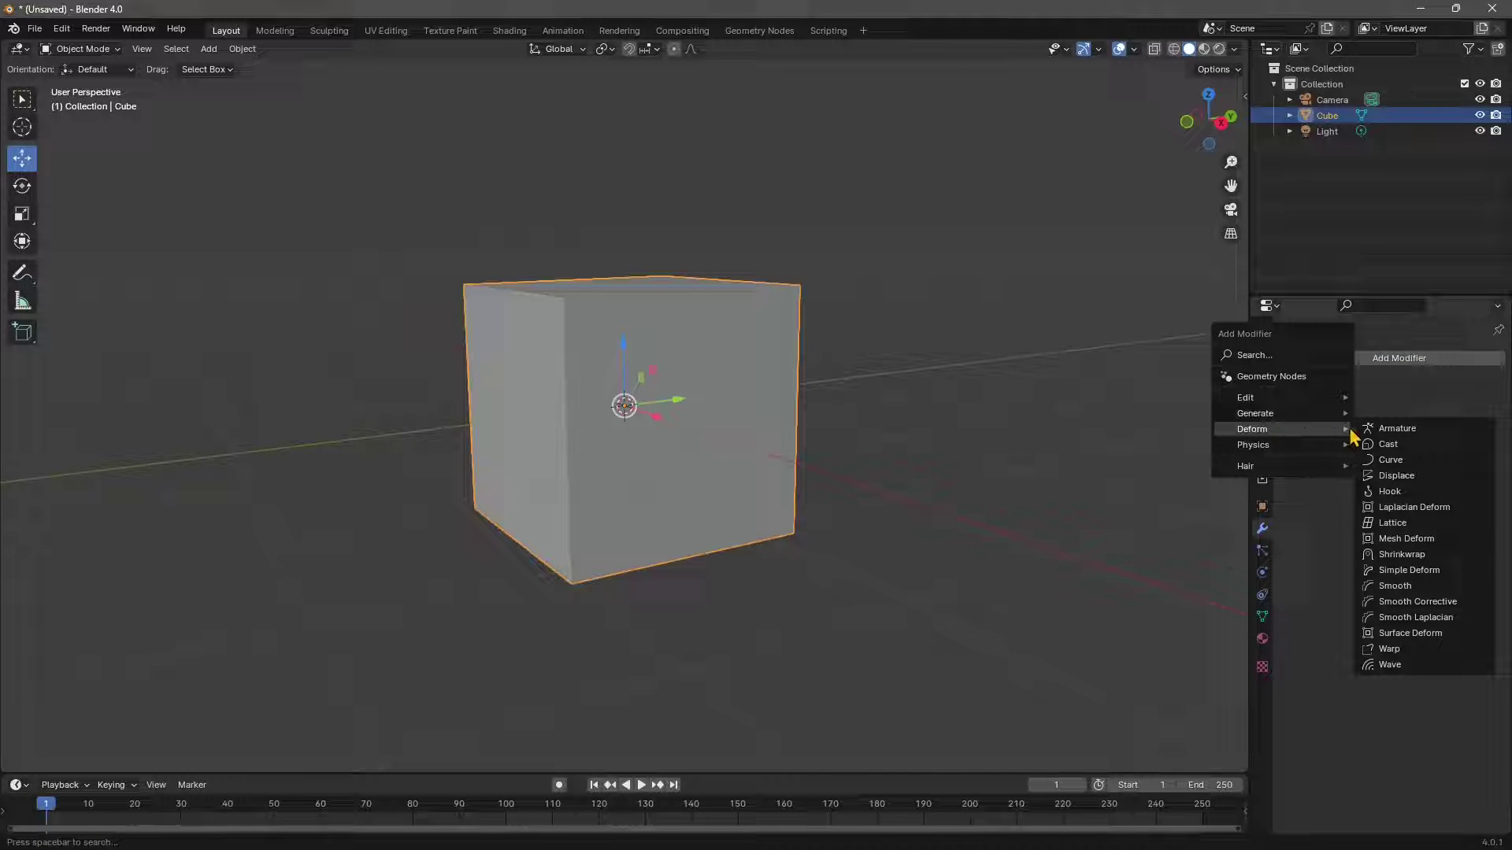
left_click(1390, 476)
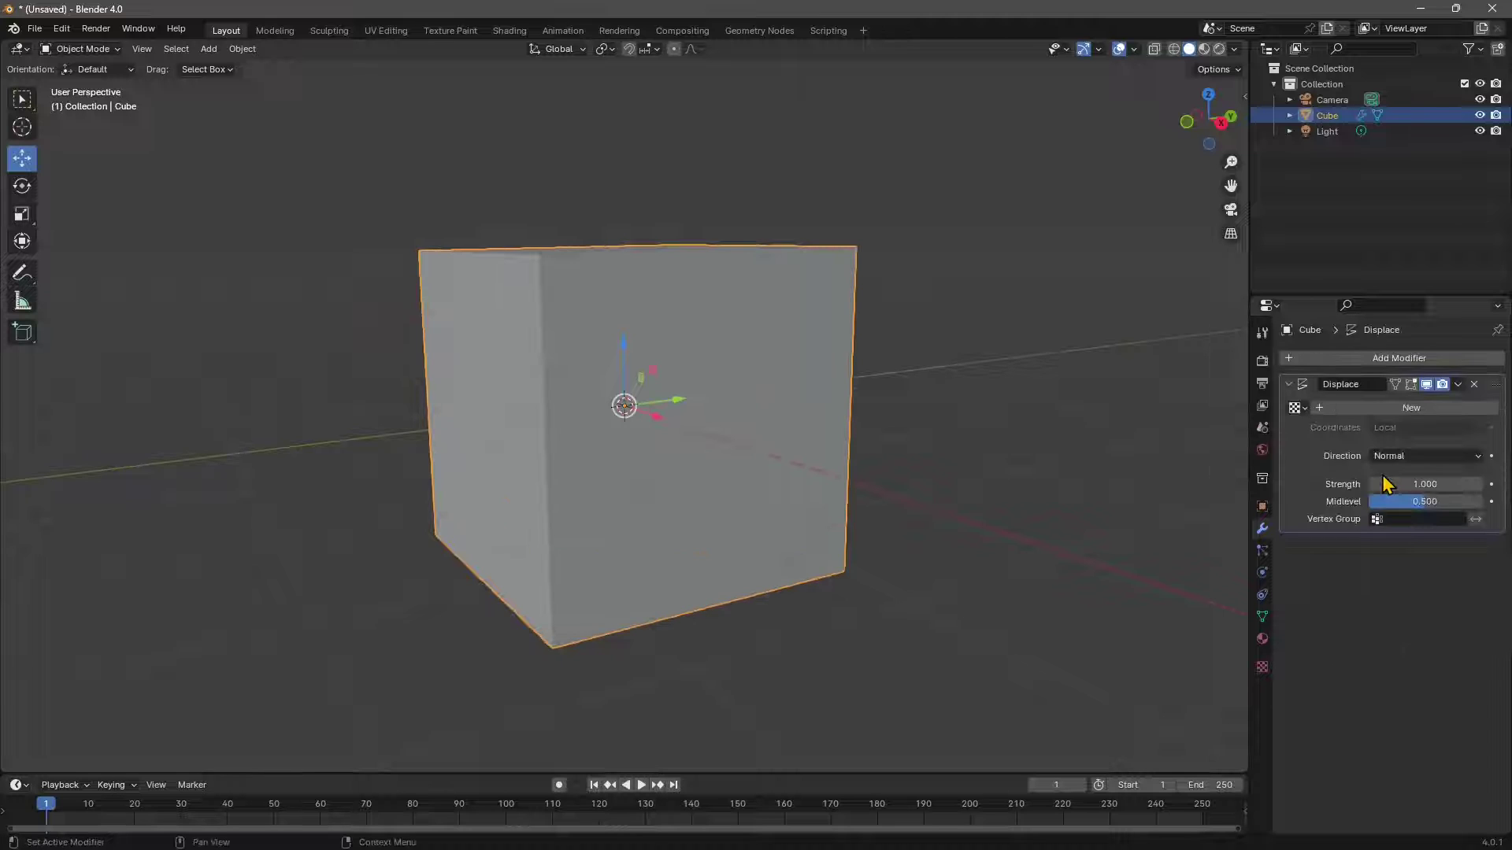
left_click(1409, 409)
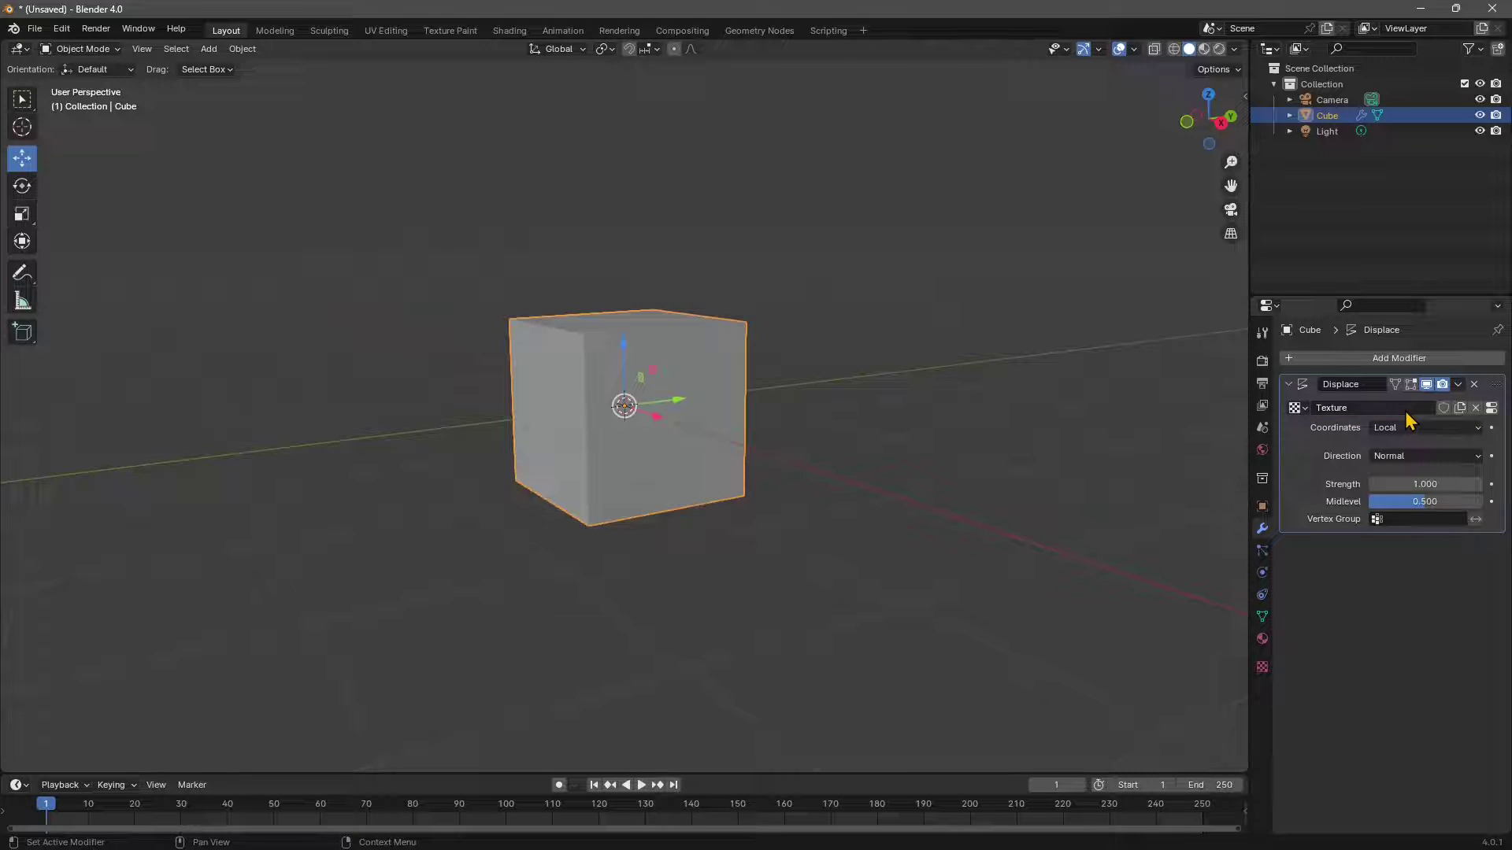
Load Terra Rilievo.png from Texture Roccia 3D into the displacement texture.
left_click(1491, 408)
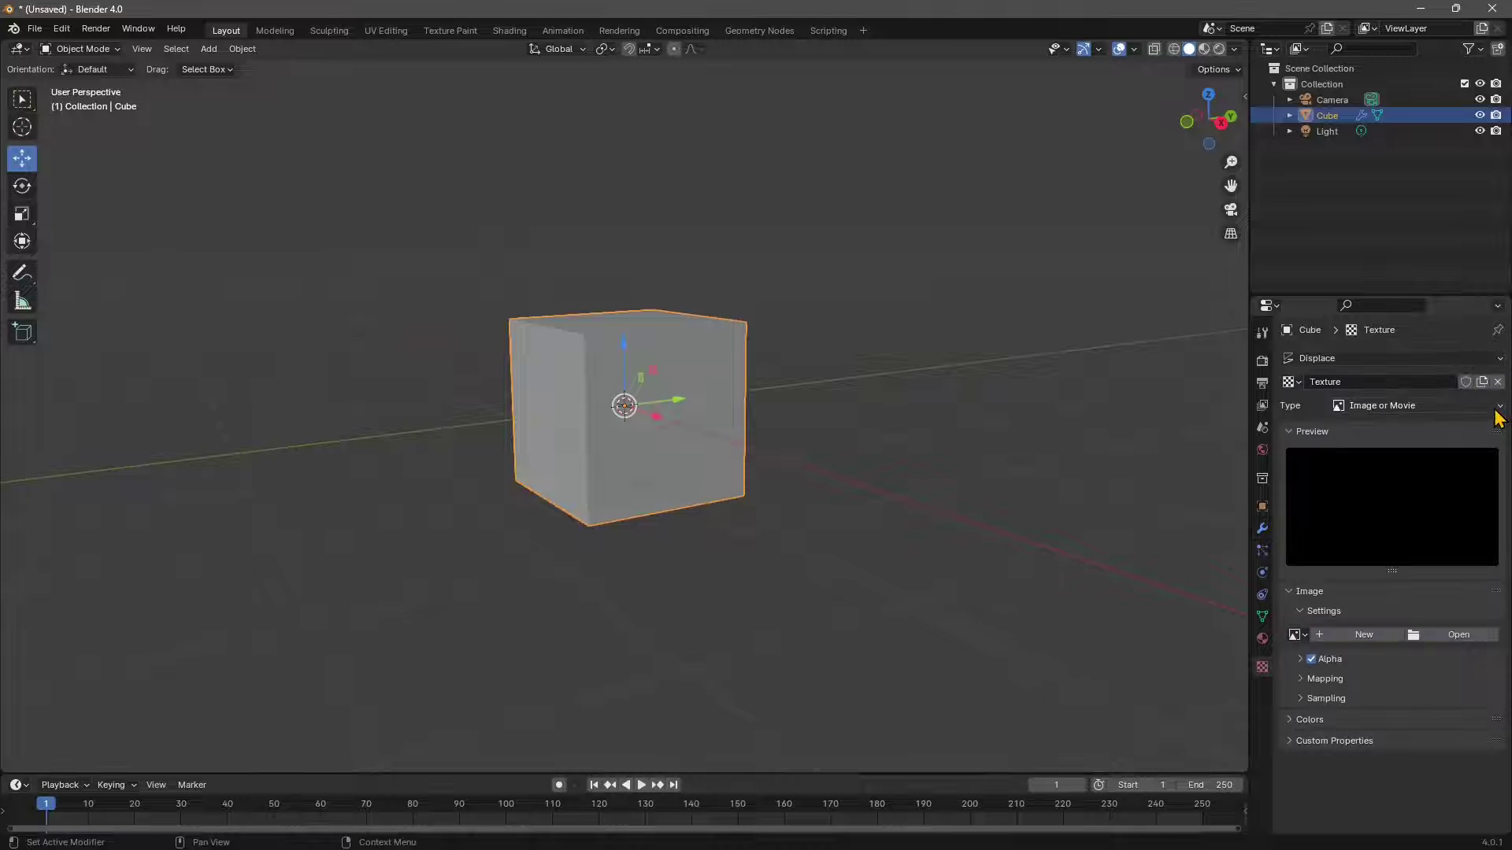
left_click(1453, 635)
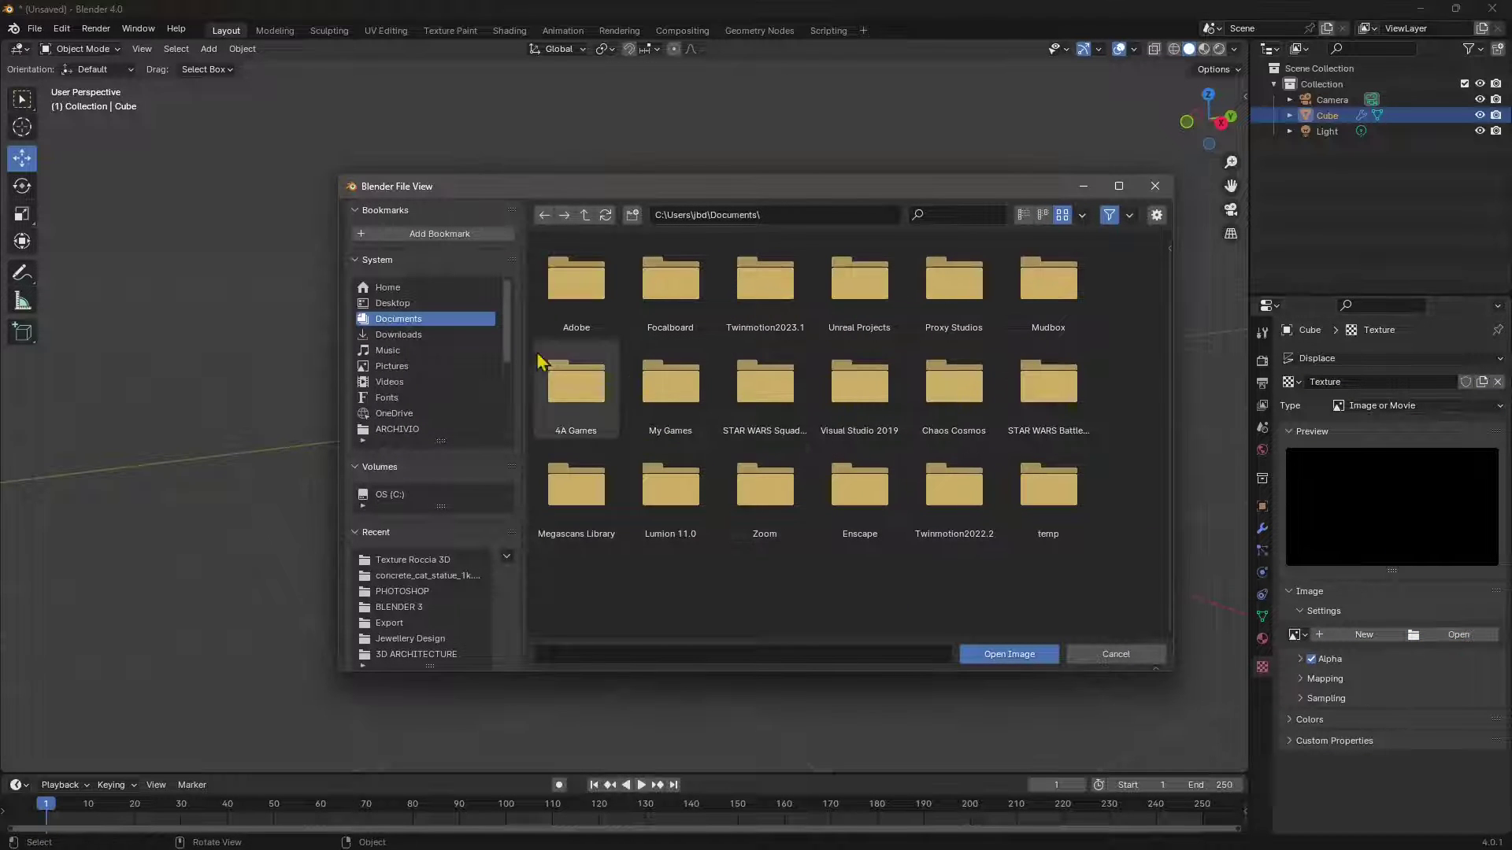
left_click(406, 560)
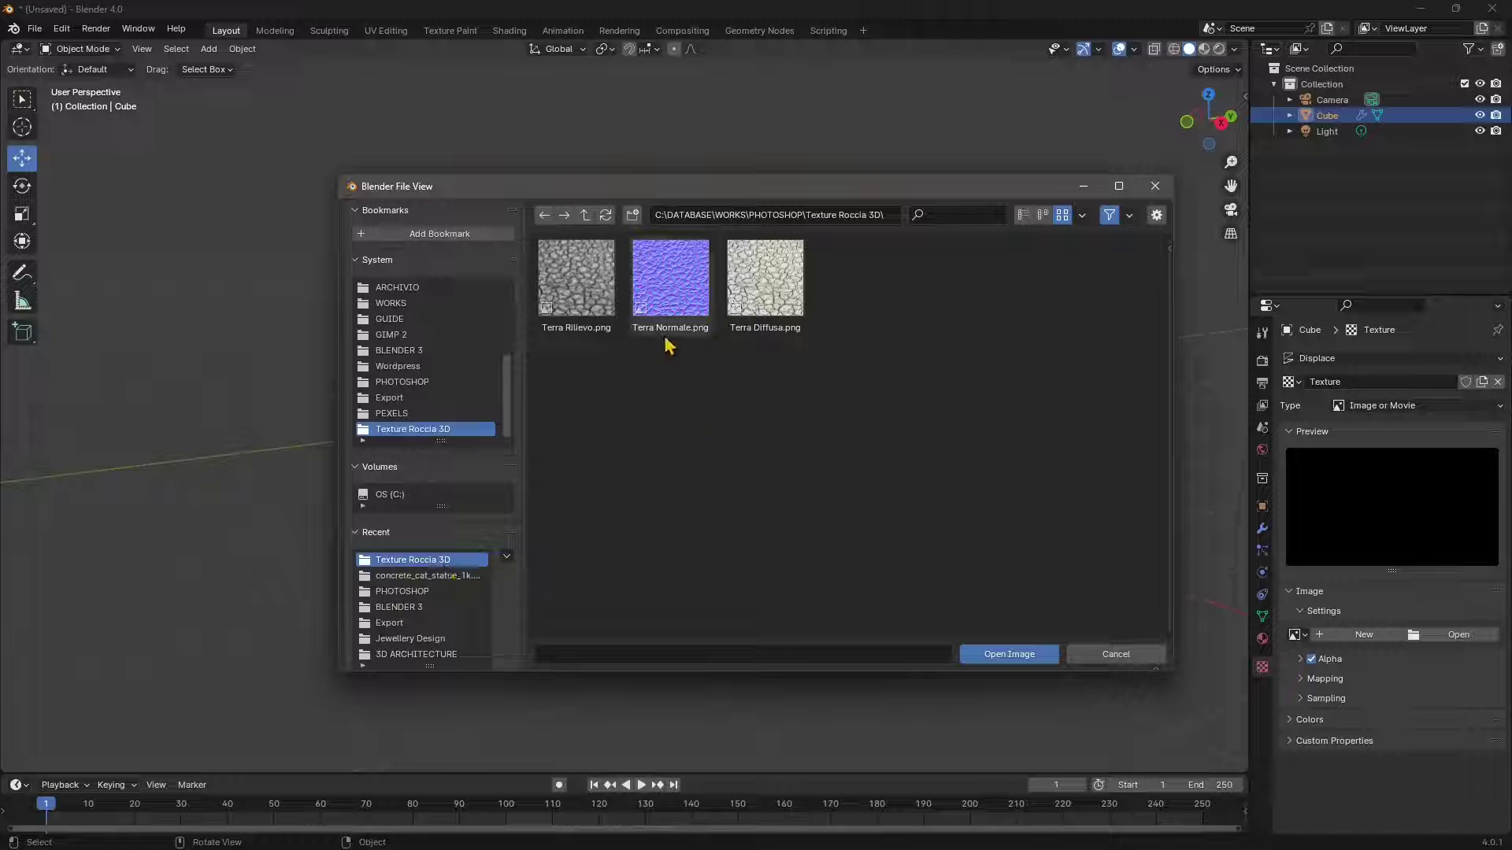
left_click(581, 293)
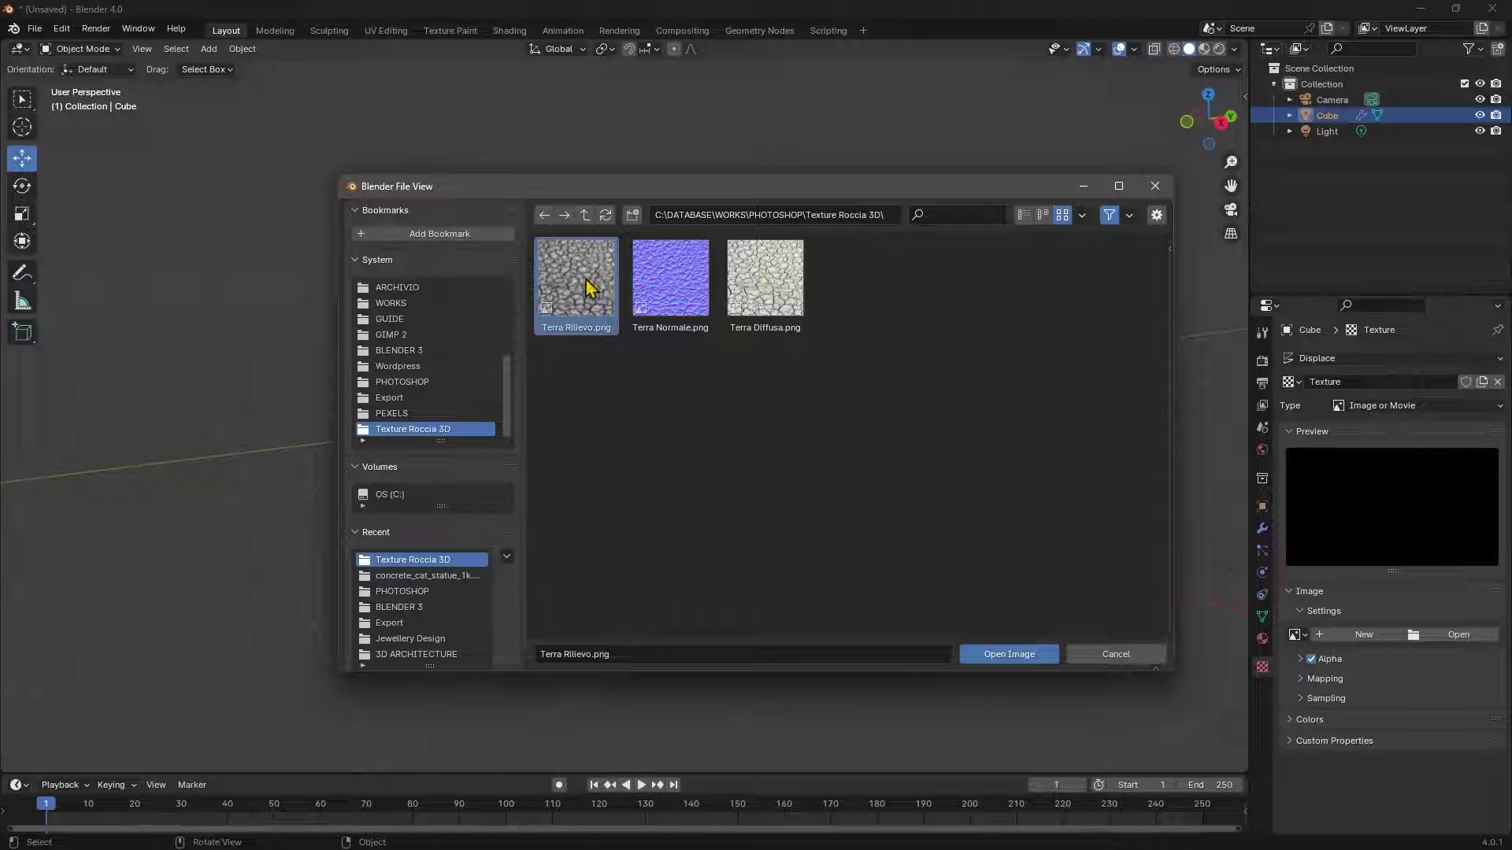
left_click(1016, 655)
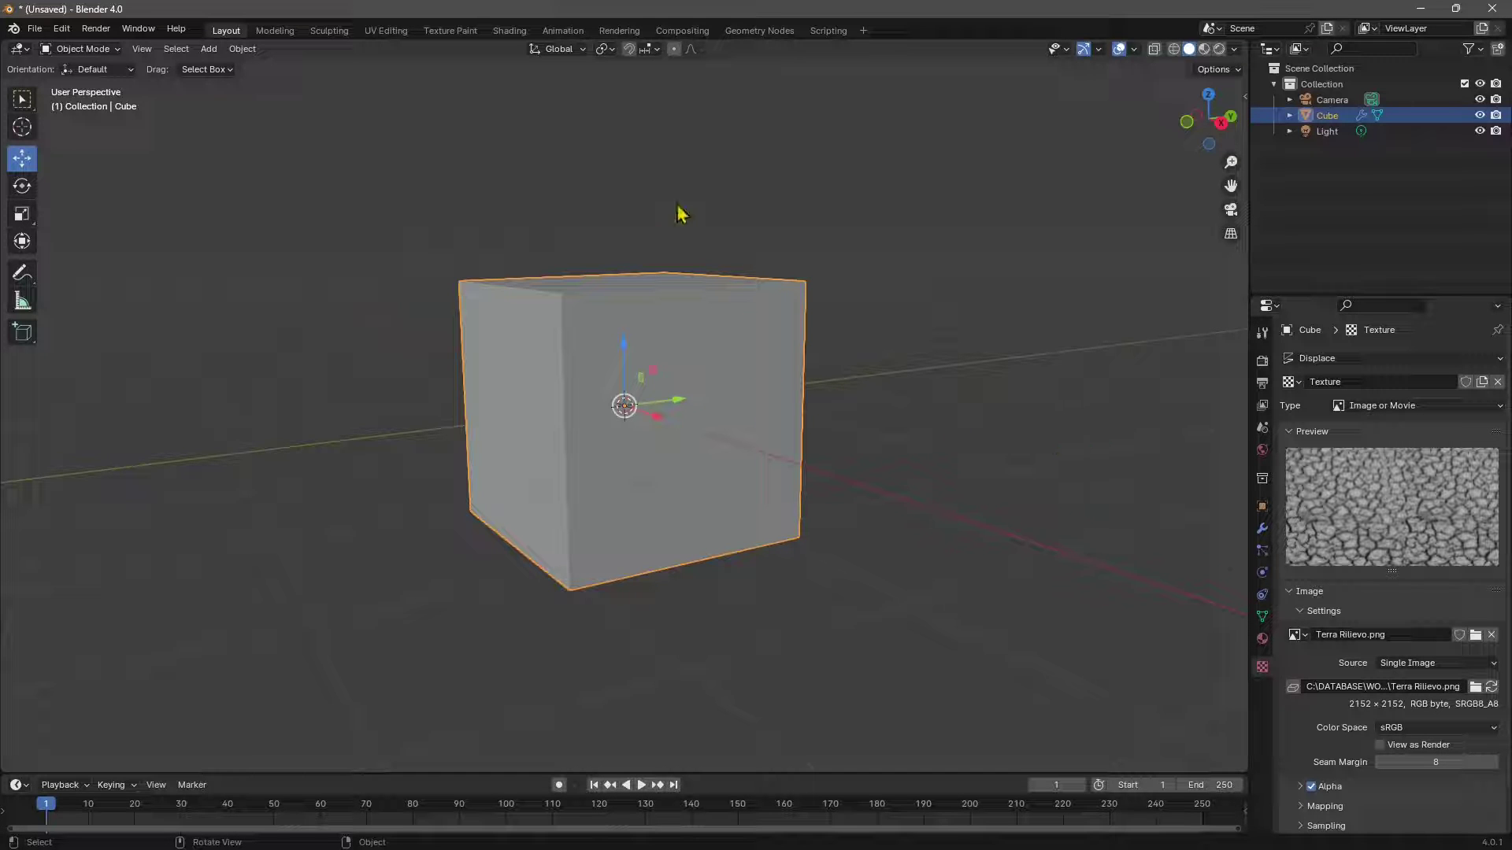
In Edit Mode, subdivide the cube's mesh four times.
left_click(89, 49)
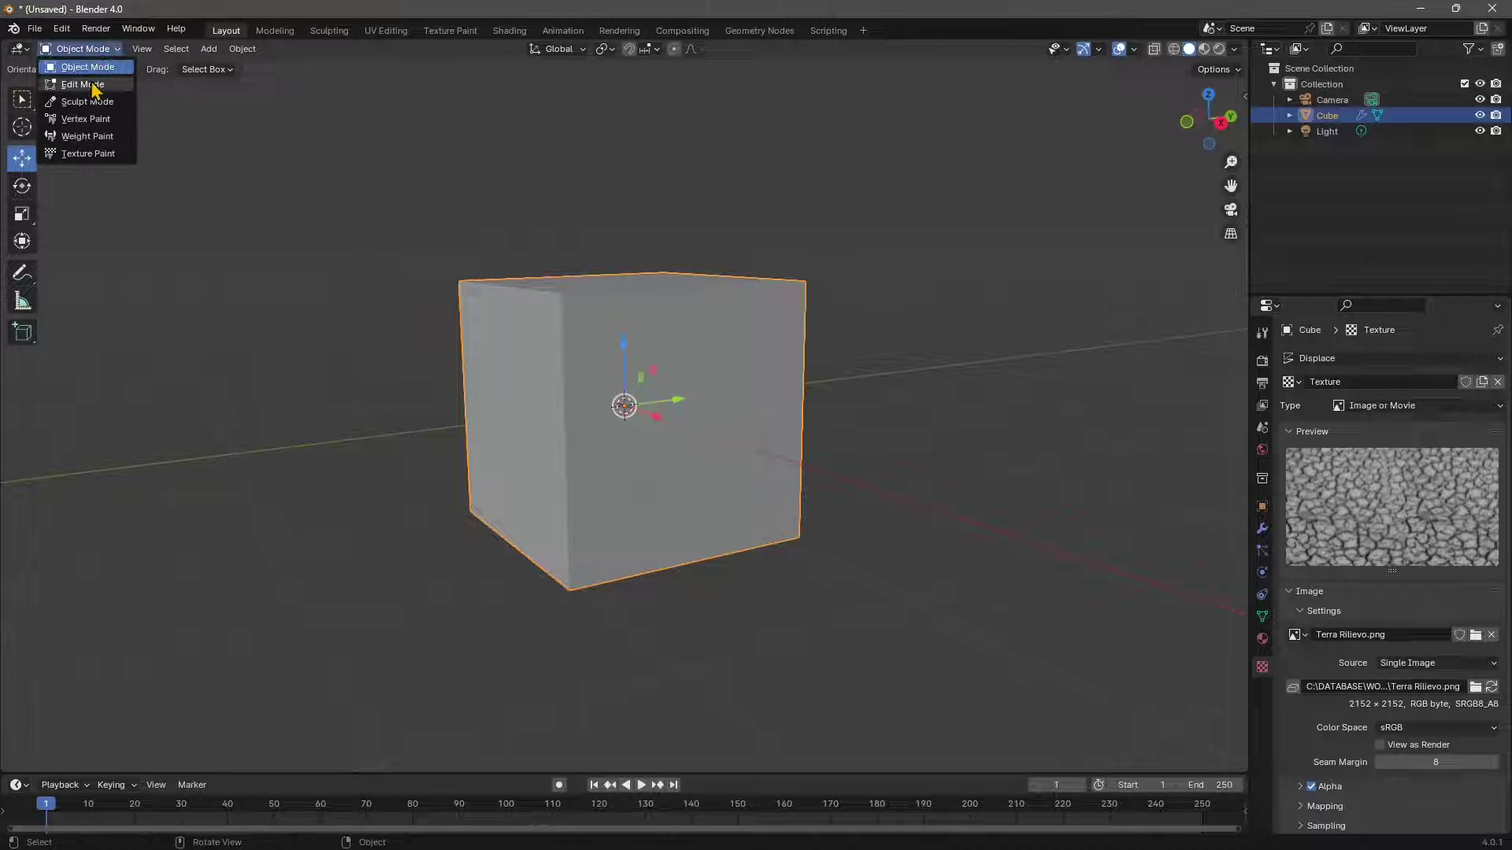
left_click(94, 87)
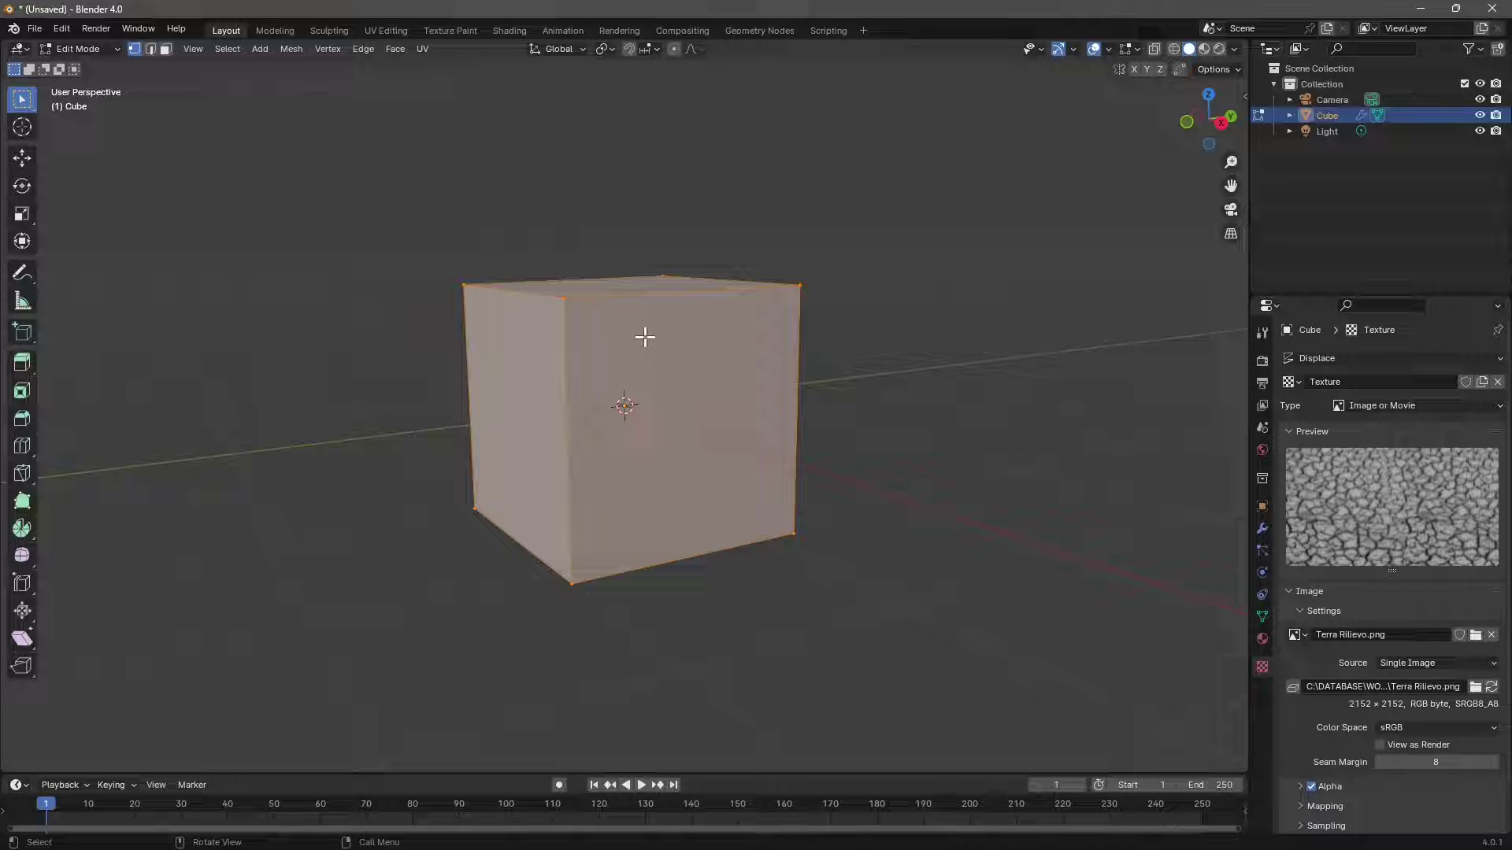
key("ctrl+v")
left_click(625, 312)
key("ctrl+v")
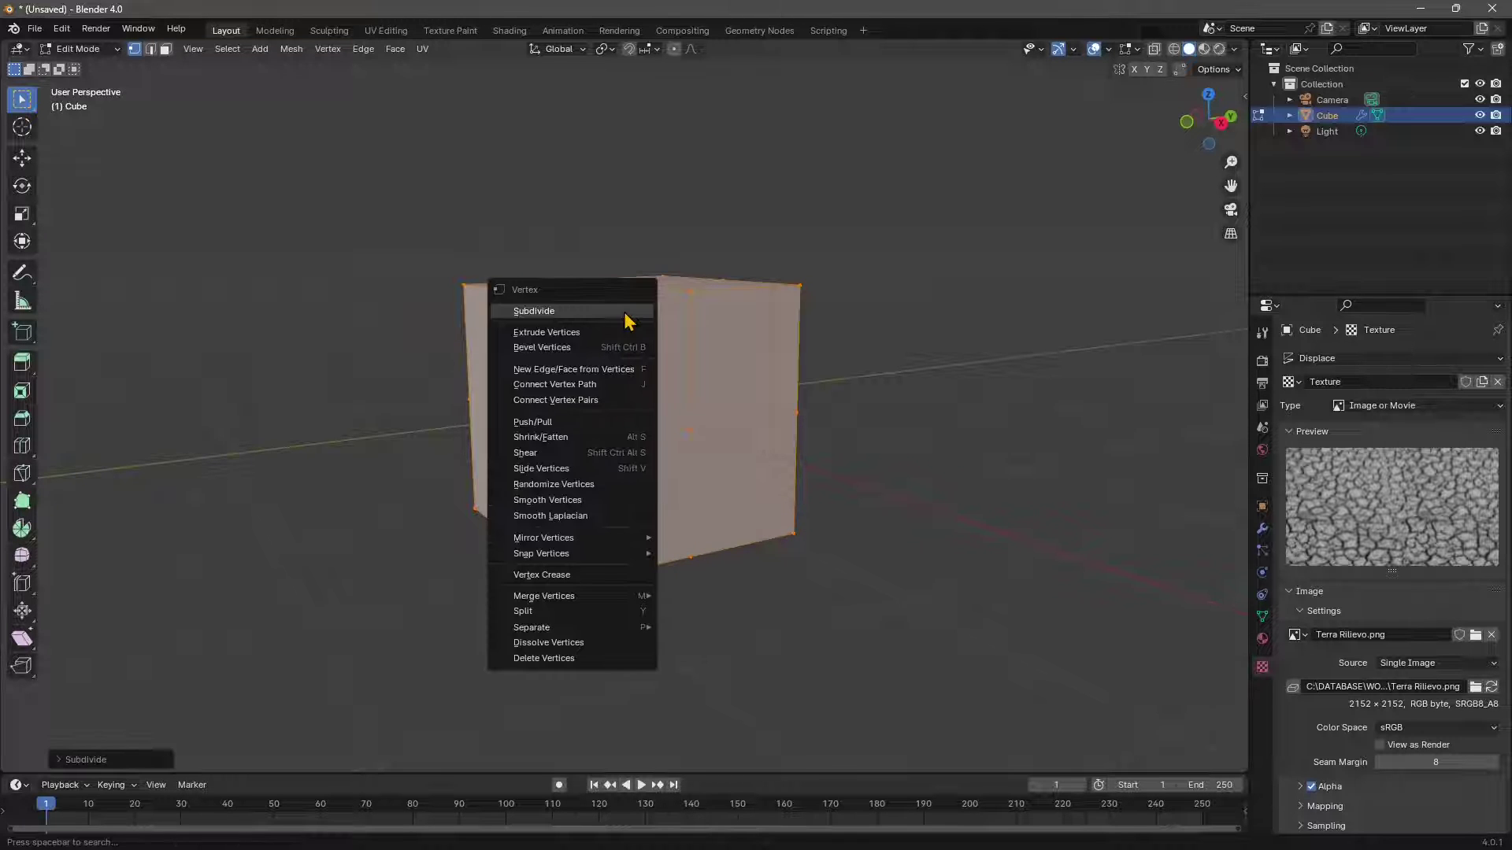
left_click(626, 314)
key("ctrl+v")
left_click(624, 312)
key("ctrl+v")
left_click(623, 311)
Return to Object Mode and orbit to see the spiky displaced top.
left_click(79, 48)
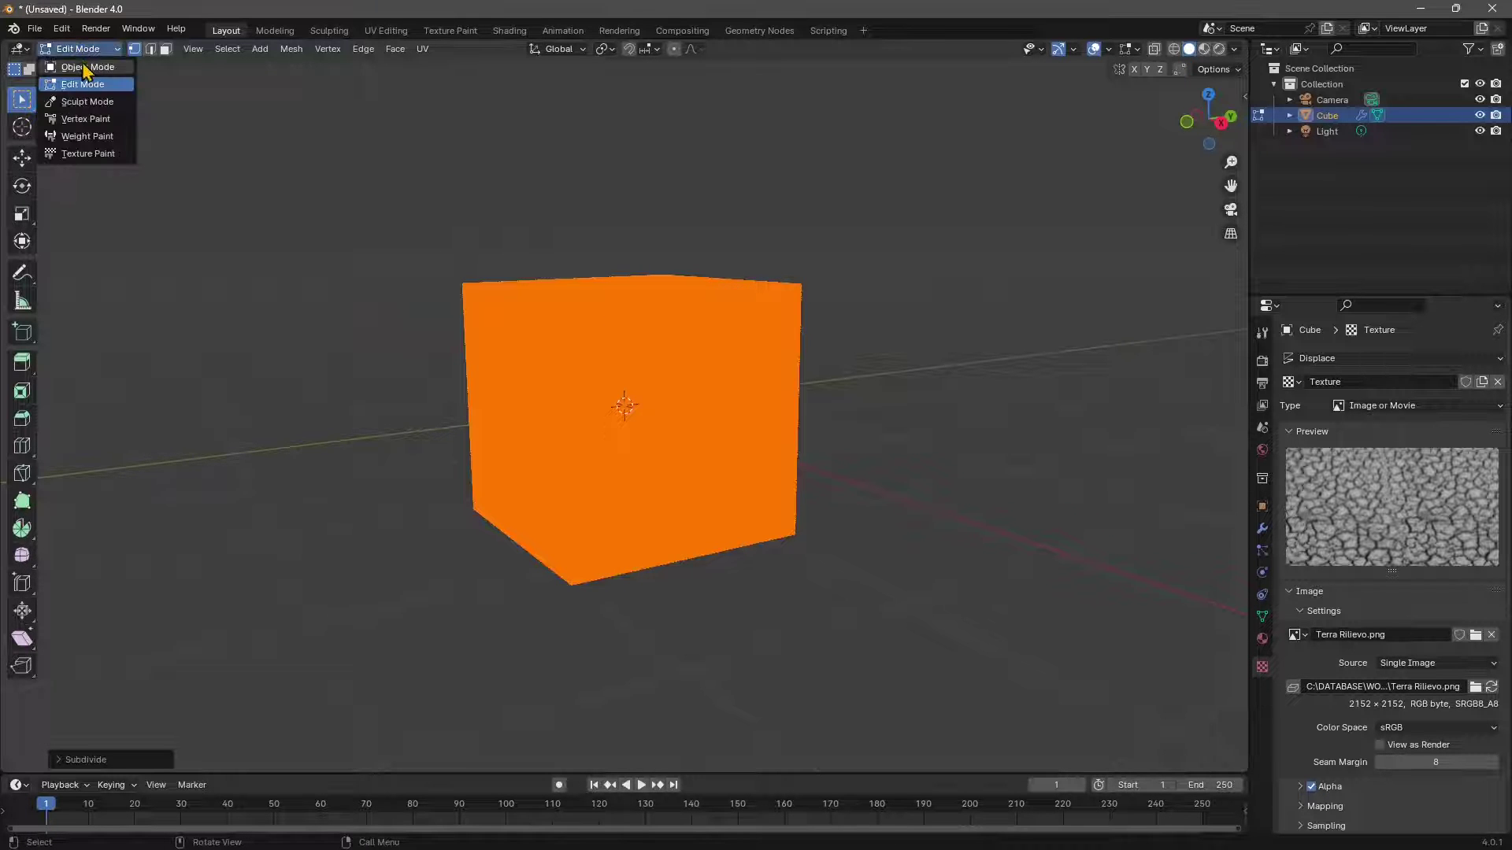
left_click(85, 71)
middle_click_drag(661, 432, 681, 480)
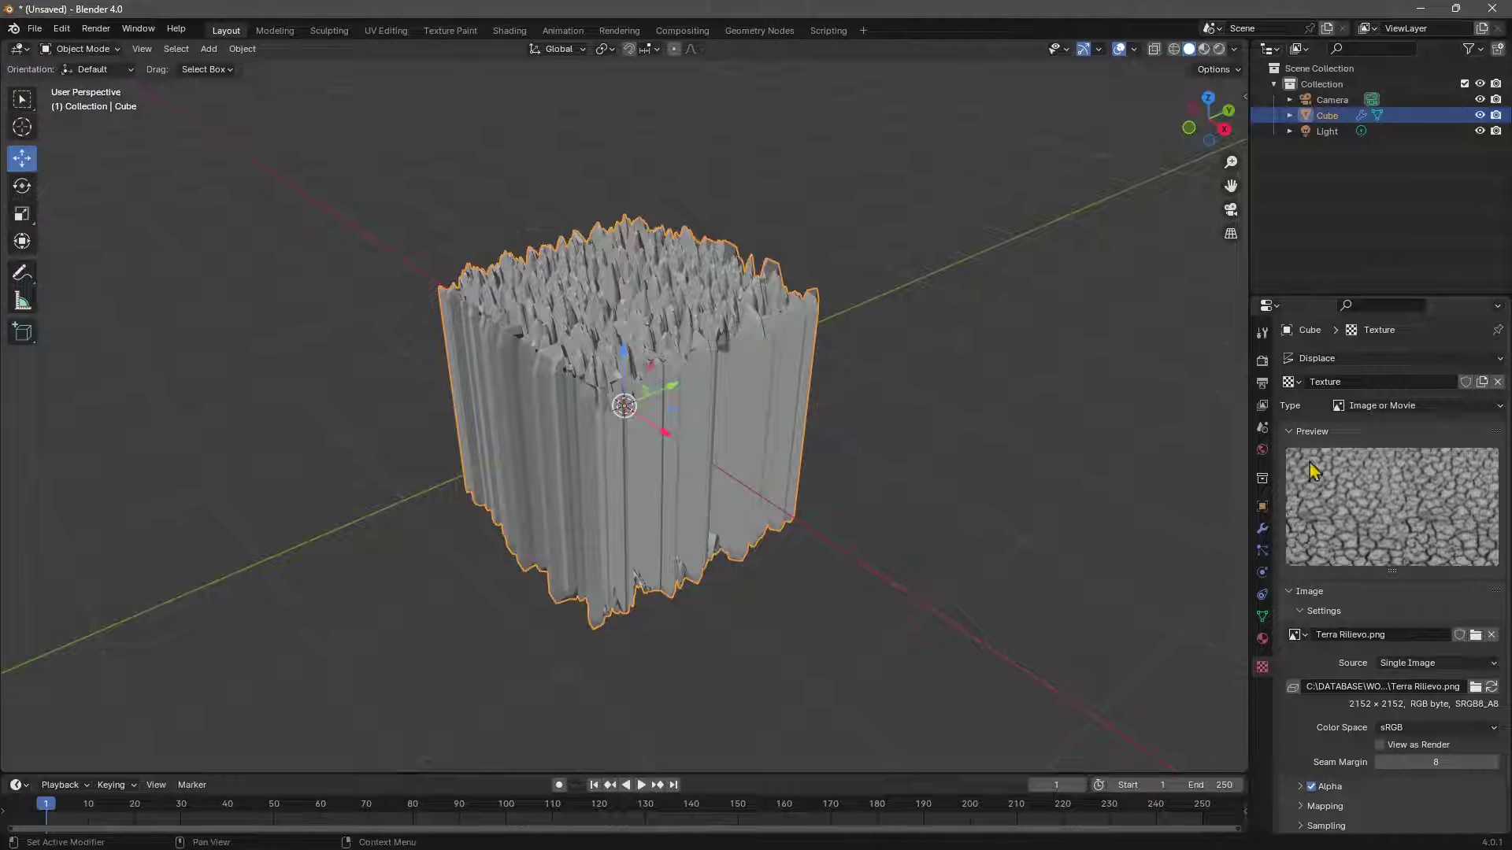
Try X, Custom Normal, RGB to XYZ and Y displacement directions, keeping Normal.
left_click(1263, 528)
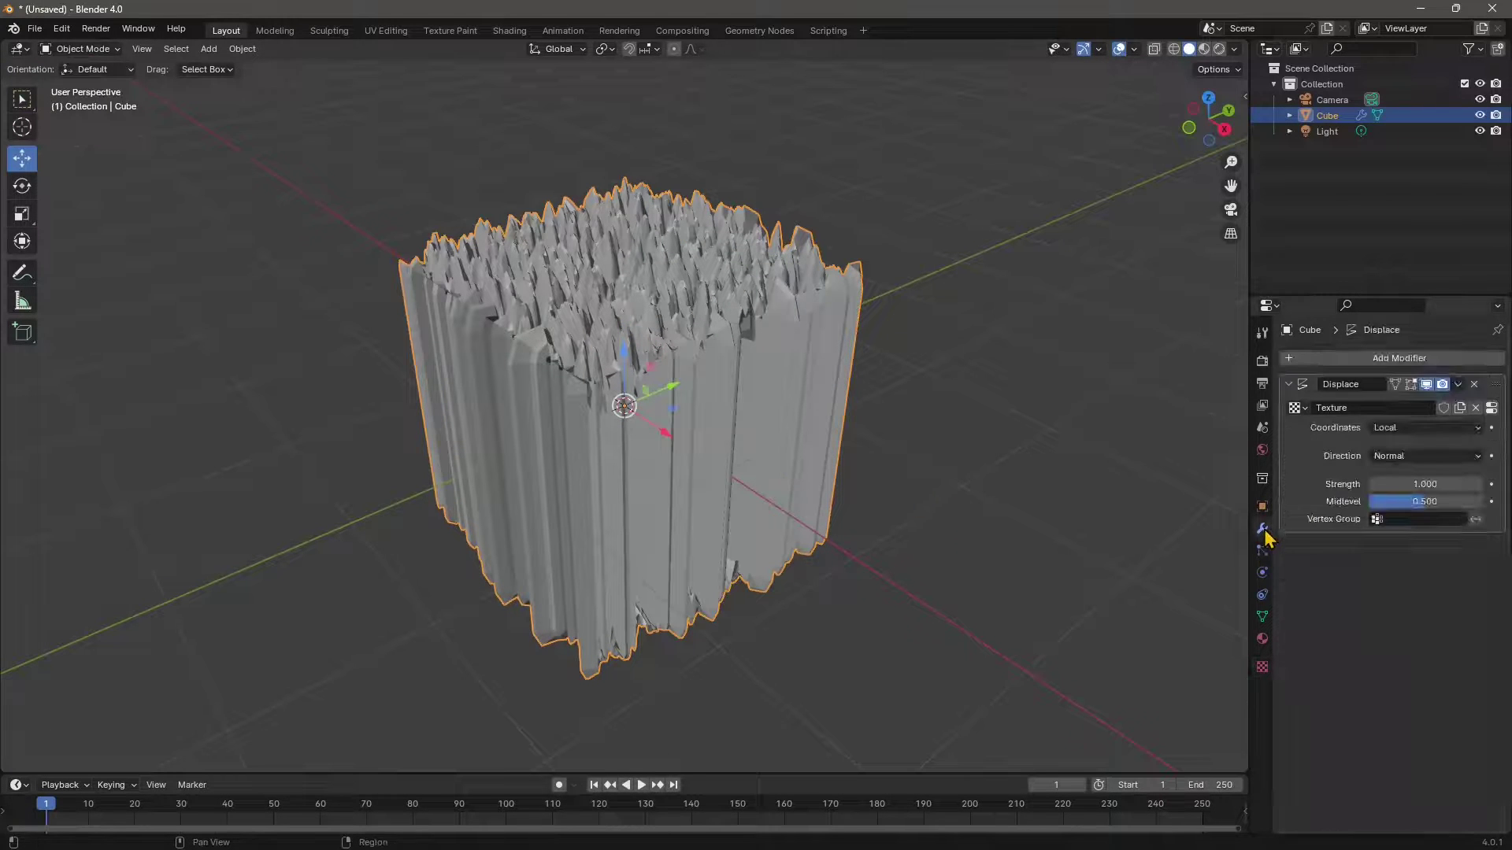
left_click(1406, 457)
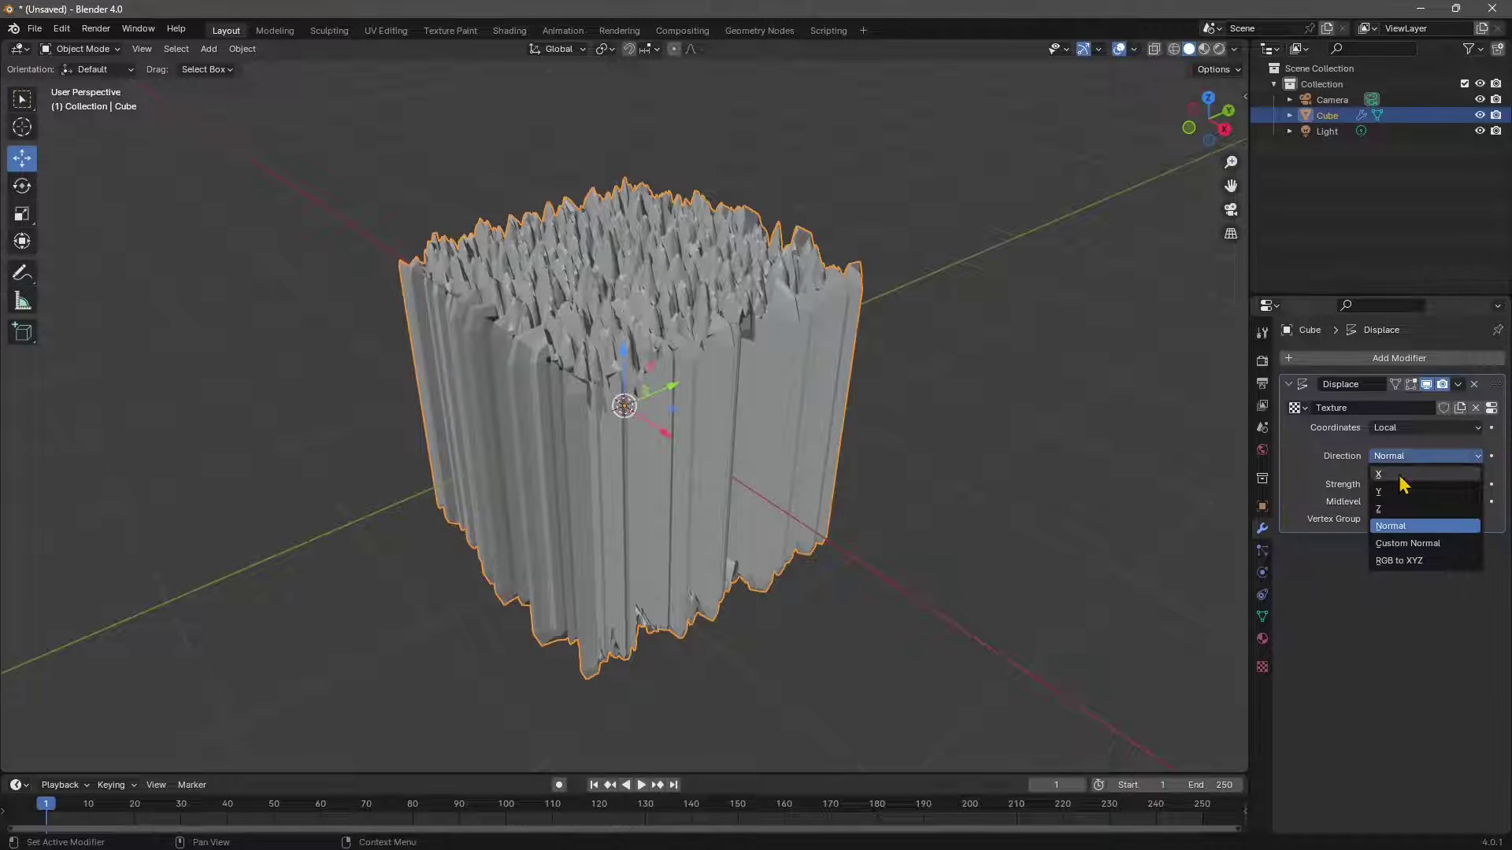
left_click(1408, 474)
left_click(1406, 457)
left_click(1396, 526)
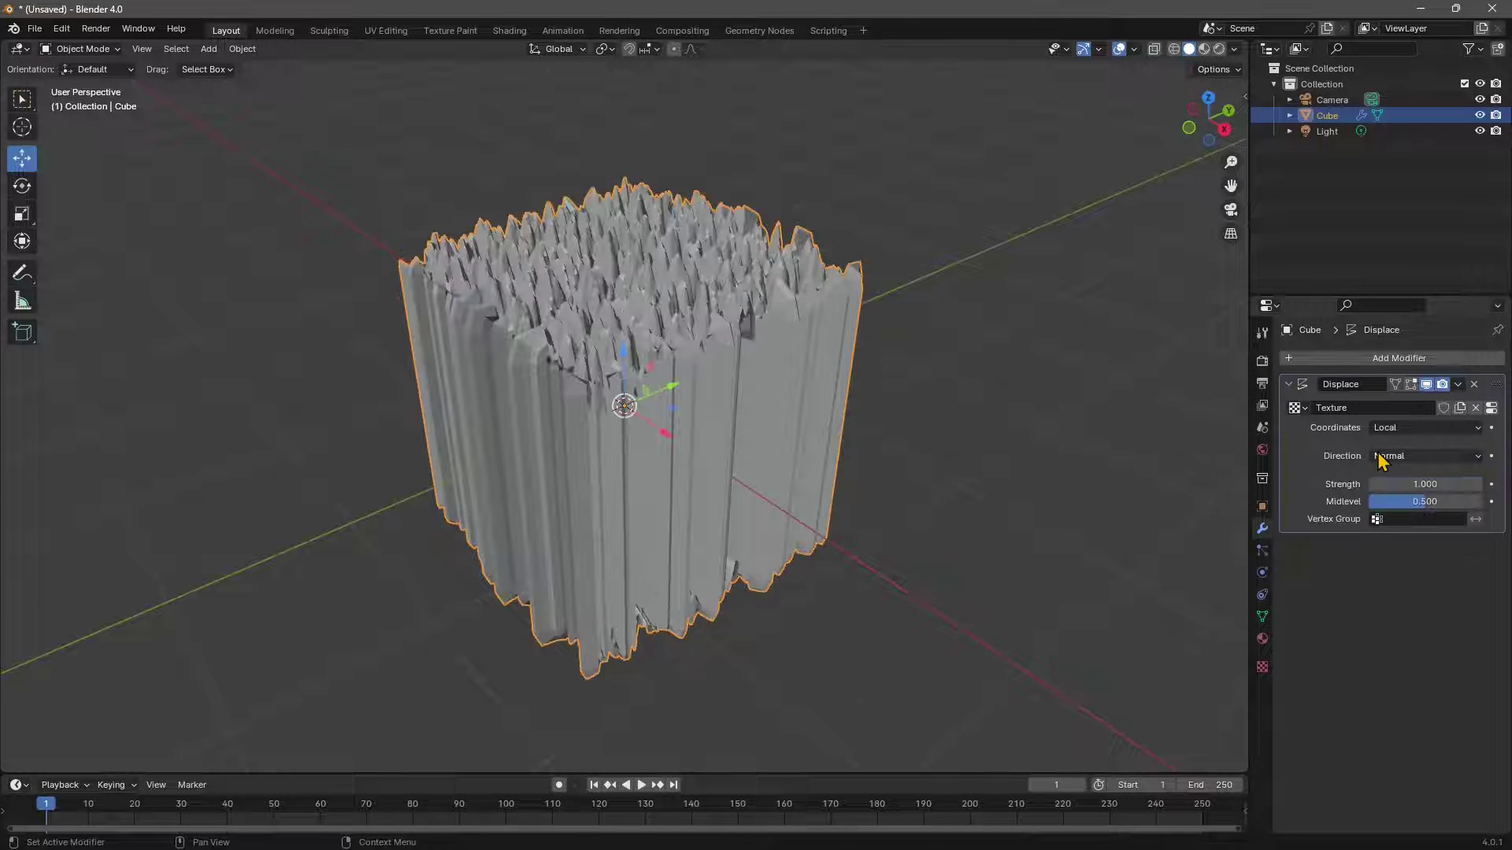
left_click(1405, 456)
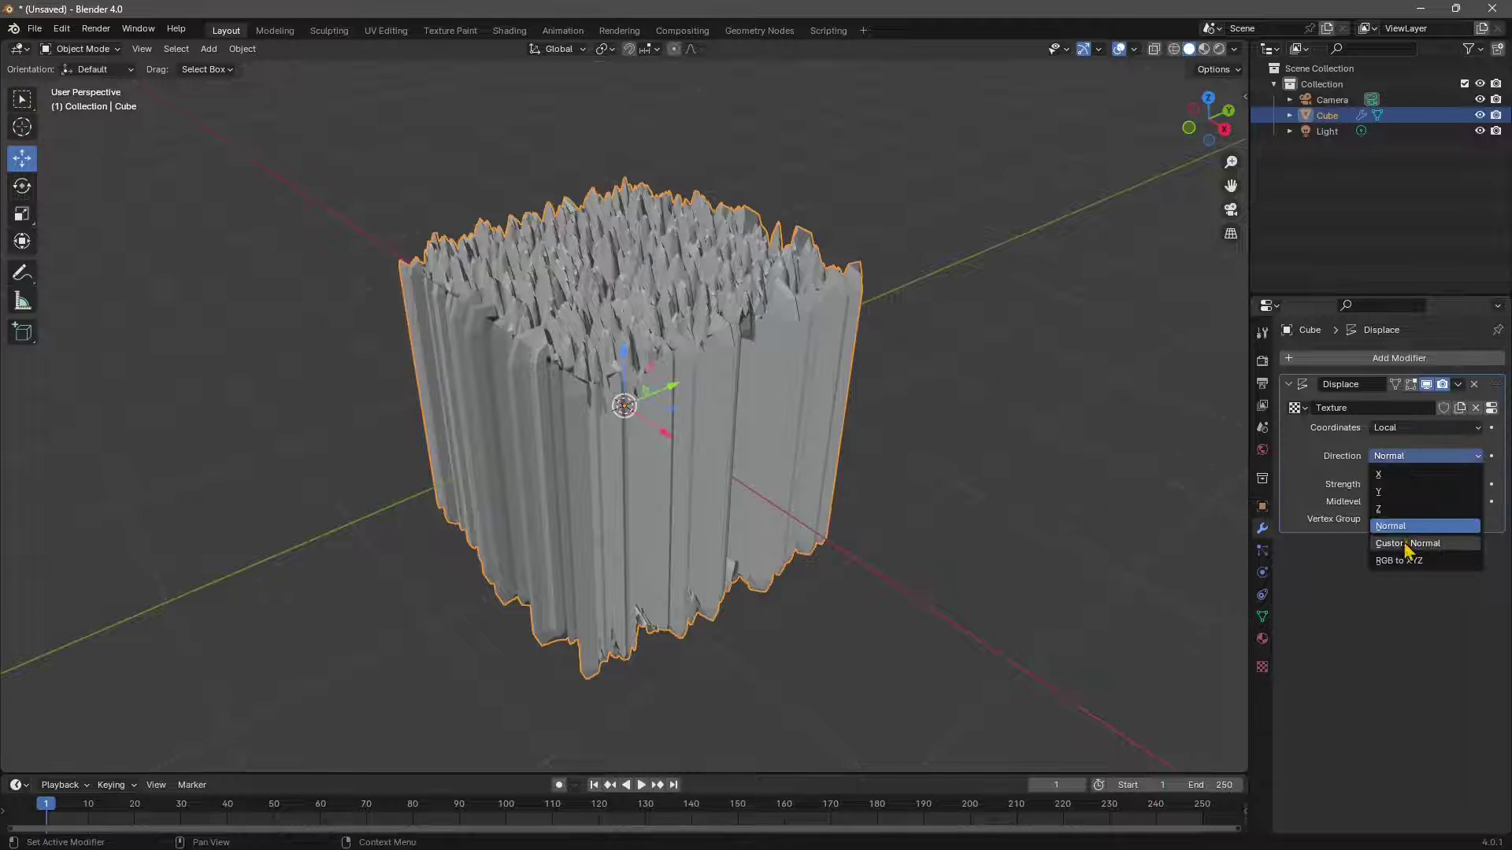
left_click(1398, 543)
left_click(1402, 457)
left_click(1398, 560)
left_click(1403, 457)
left_click(1400, 491)
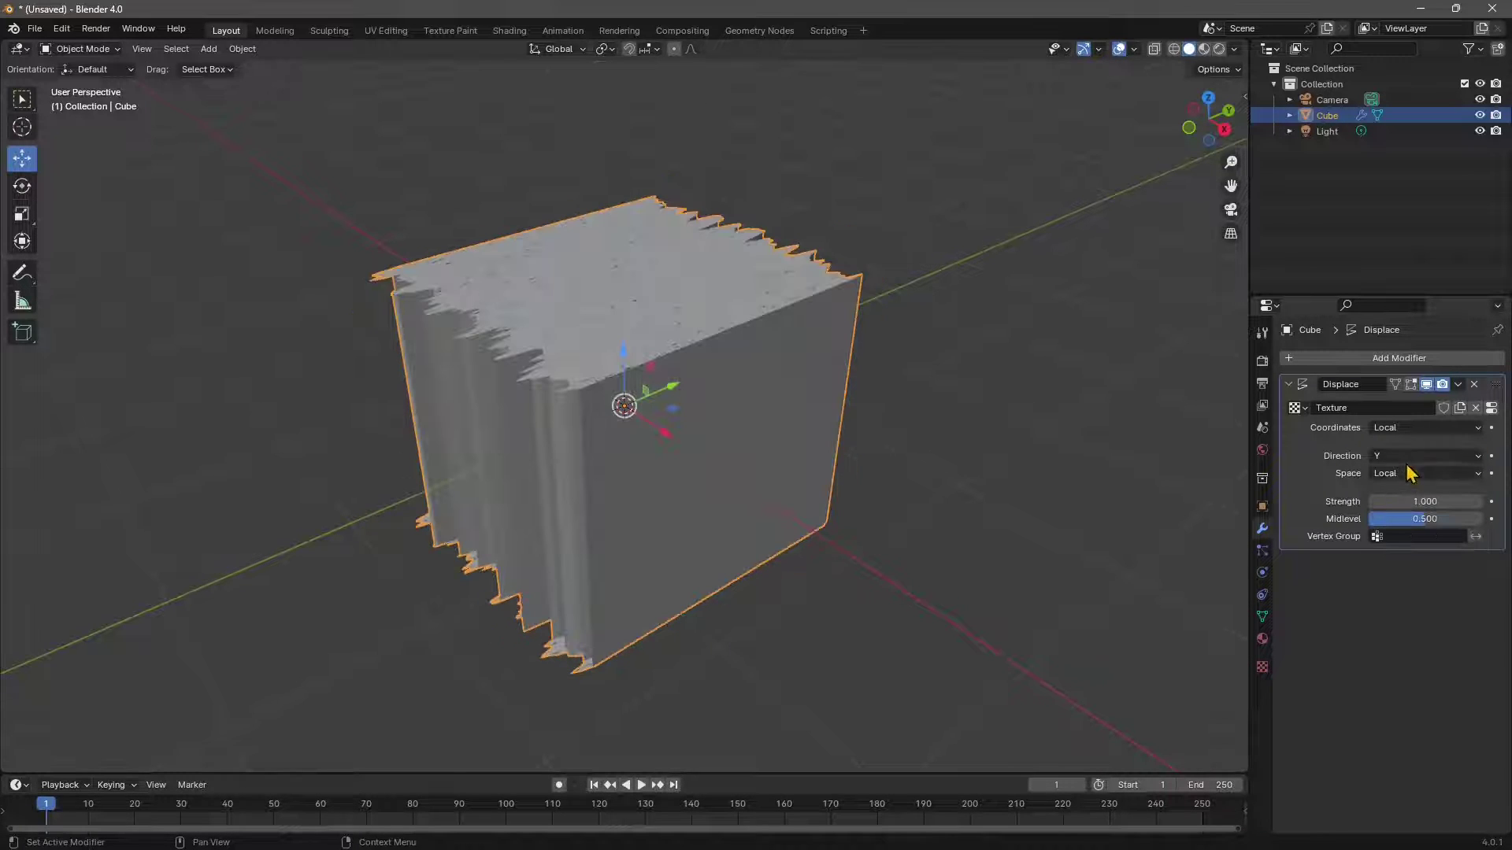
left_click(1407, 454)
left_click(1409, 525)
Set Coordinates to UV, Strength 0.200 and Midlevel 0.452 on the Displace modifier.
left_click(1382, 430)
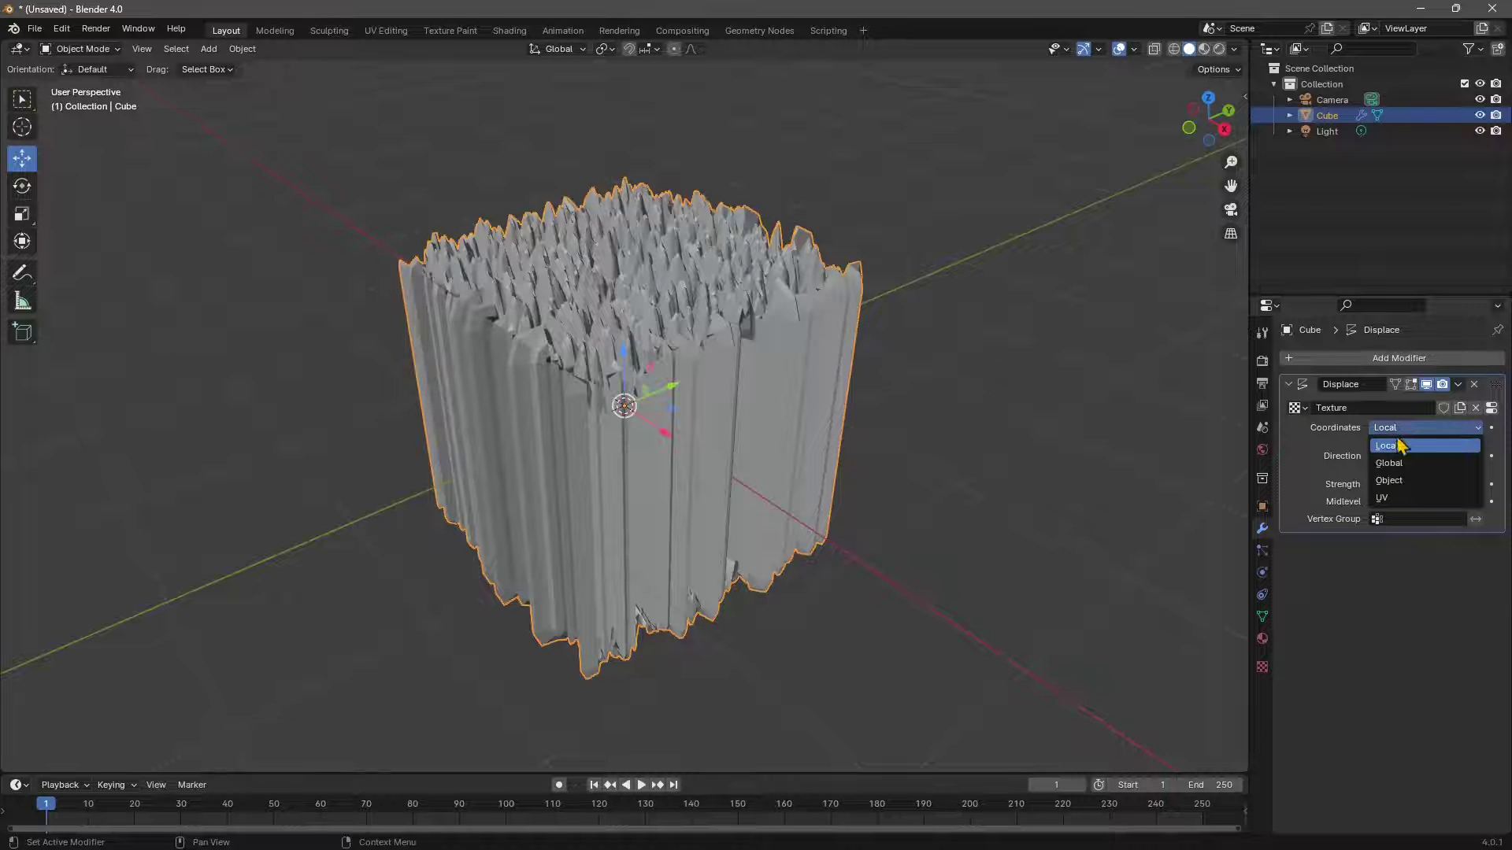
left_click(1396, 498)
middle_click_drag(773, 462, 820, 433)
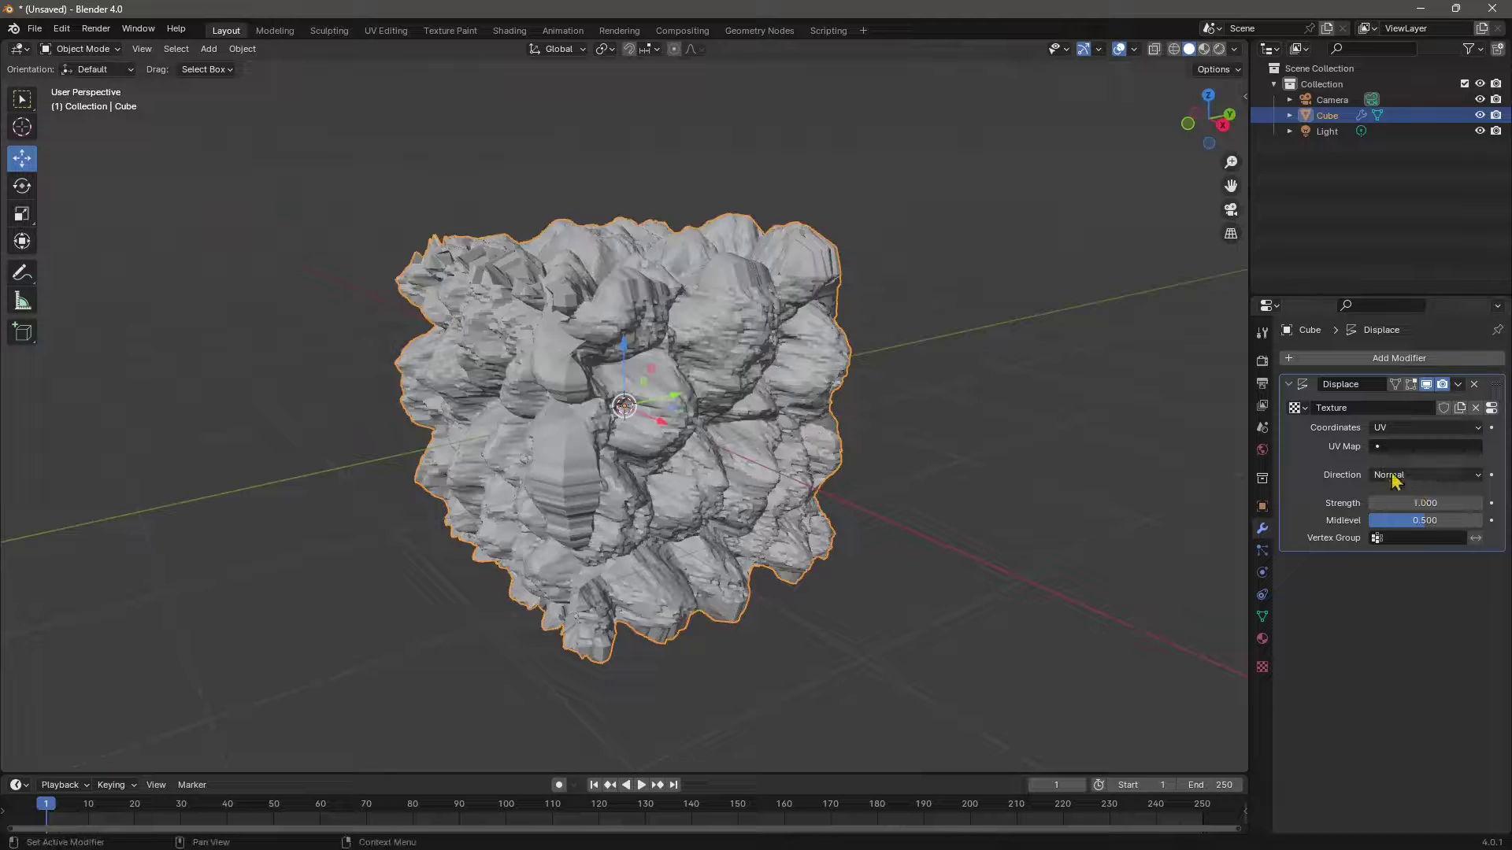
mouse_move(1415, 502)
left_mouse_down()
mouse_move(1382, 502)
mouse_move(1397, 503)
left_mouse_up()
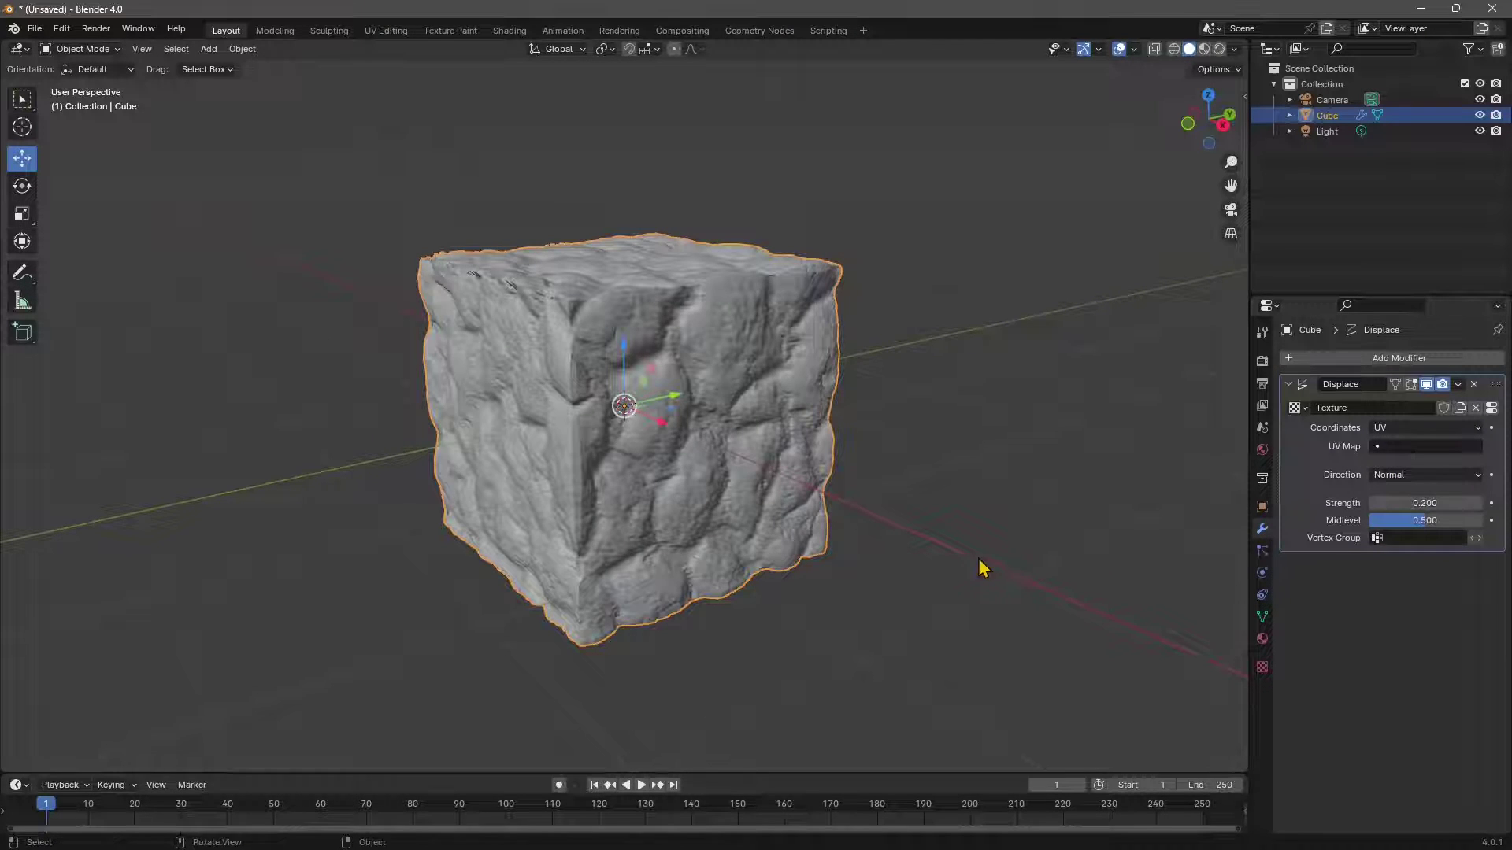
middle_click_drag(971, 567, 866, 560)
mouse_move(1429, 521)
left_mouse_down()
mouse_move(1393, 520)
mouse_move(1465, 521)
mouse_move(1414, 521)
left_mouse_up()
middle_click_drag(945, 552, 827, 425)
scroll(724, 504, "down", 2)
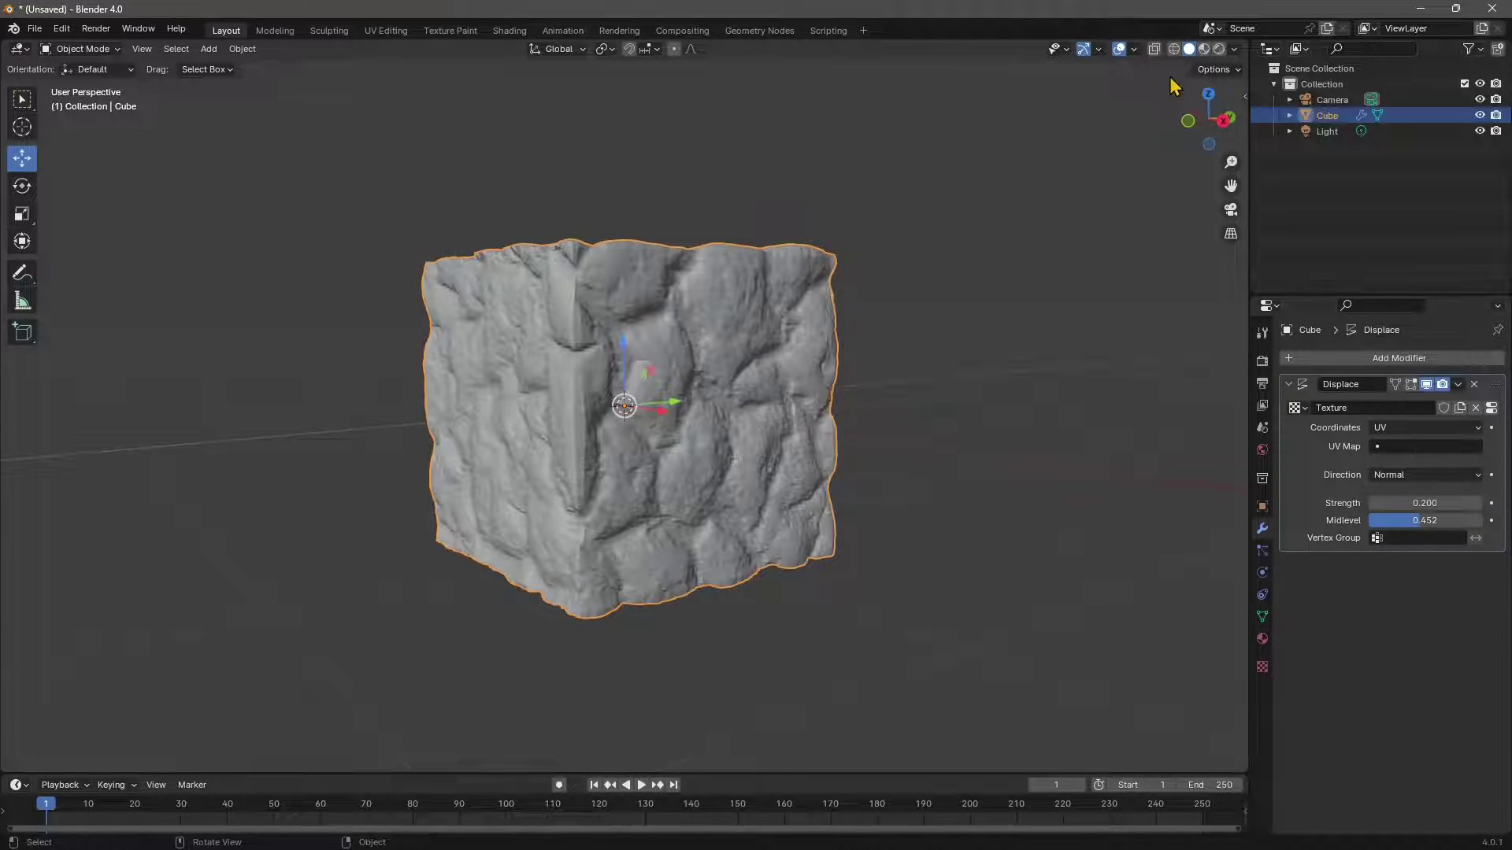
Switch to Material Preview shading and orbit to view the textured rocky cube's top.
left_click(1204, 49)
mouse_move(871, 425)
middle_mouse_down()
mouse_move(759, 472)
mouse_move(952, 463)
mouse_move(731, 529)
mouse_move(541, 472)
mouse_move(713, 451)
middle_mouse_up()
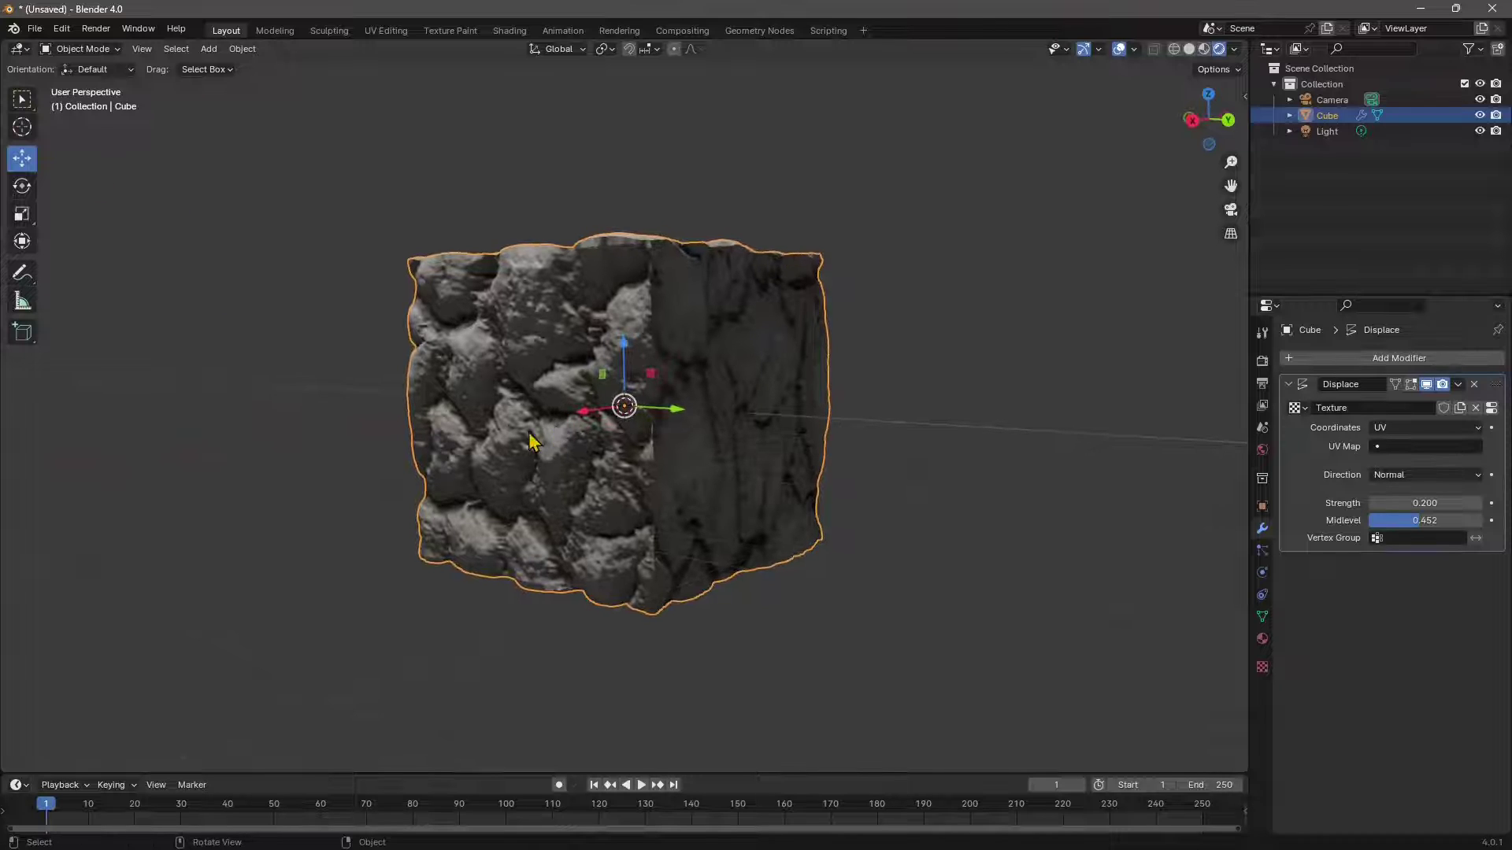
middle_click_drag(561, 432, 354, 393)
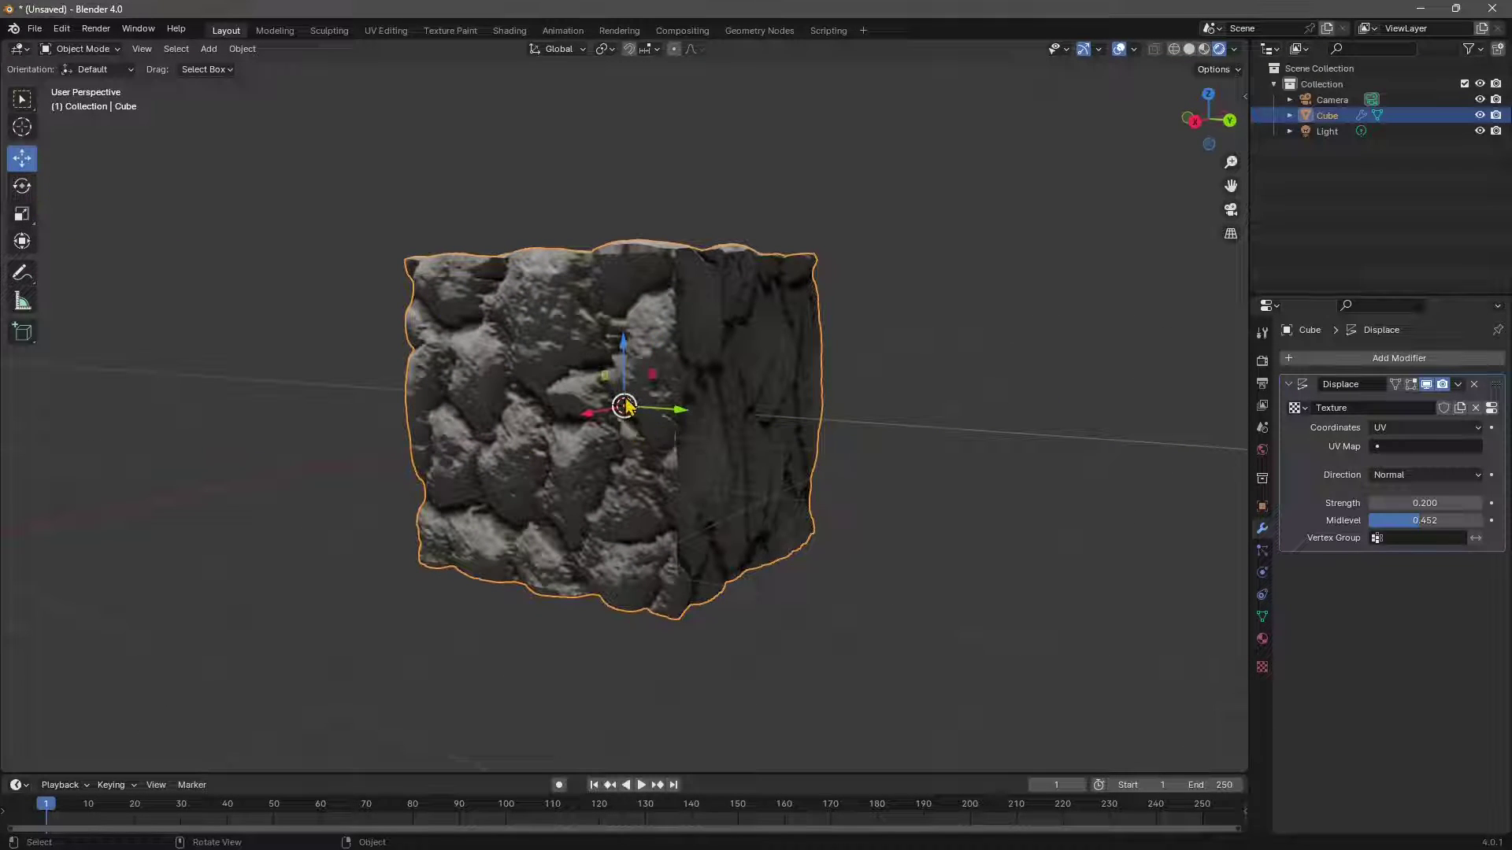